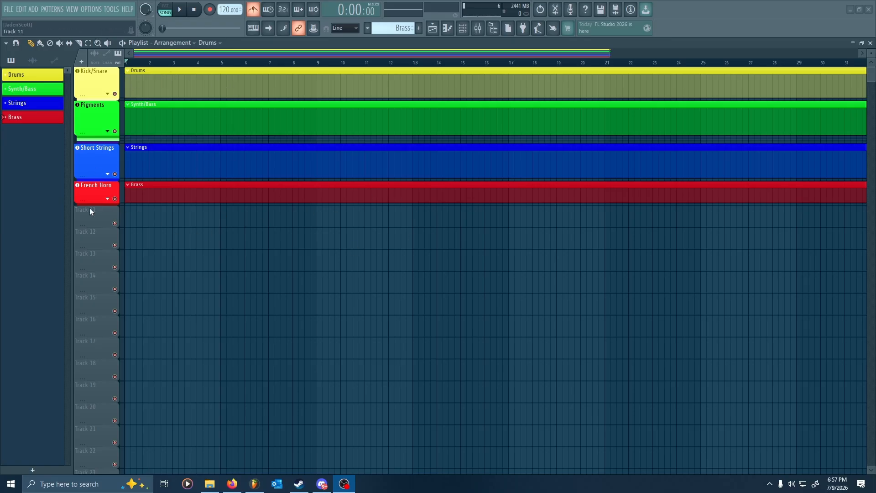
Increase the height of the French Horn track, and expand and collapse its grouped Low Brass track
{"action": "left_click_drag", "start_coordinate": [89, 205], "coordinate": [90, 221]}
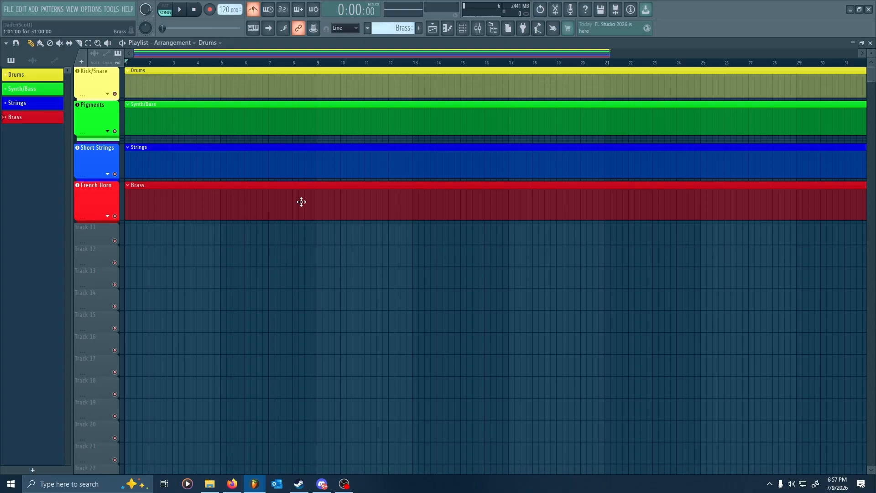
{"action": "left_click", "coordinate": [108, 218]}
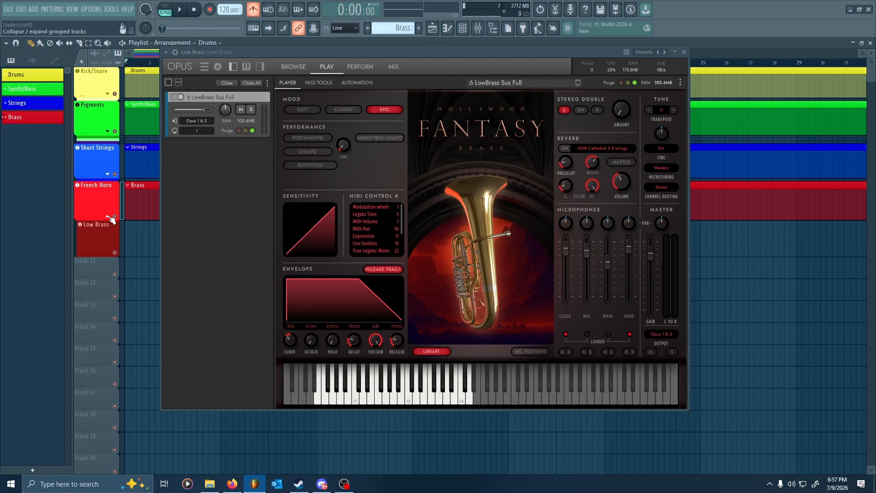
{"action": "left_click", "coordinate": [107, 218]}
{"action": "left_click", "coordinate": [683, 52]}
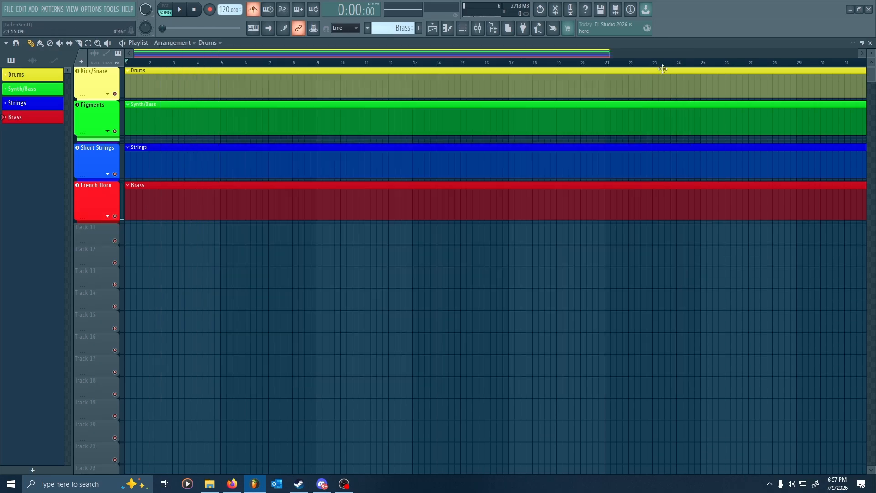
Expand and collapse the tracks grouped under Short Strings and Pigments to review them
{"action": "left_click", "coordinate": [108, 174]}
{"action": "left_click", "coordinate": [108, 175]}
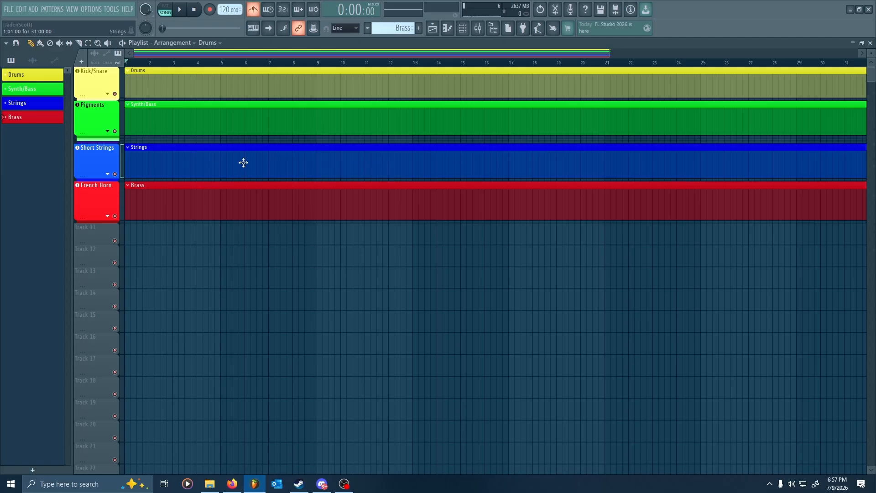
{"action": "left_click", "coordinate": [108, 132]}
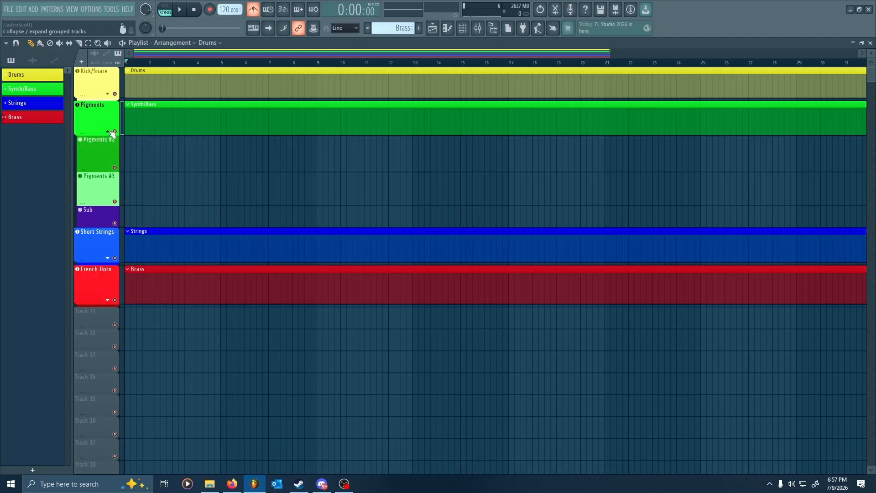
{"action": "left_click", "coordinate": [109, 132]}
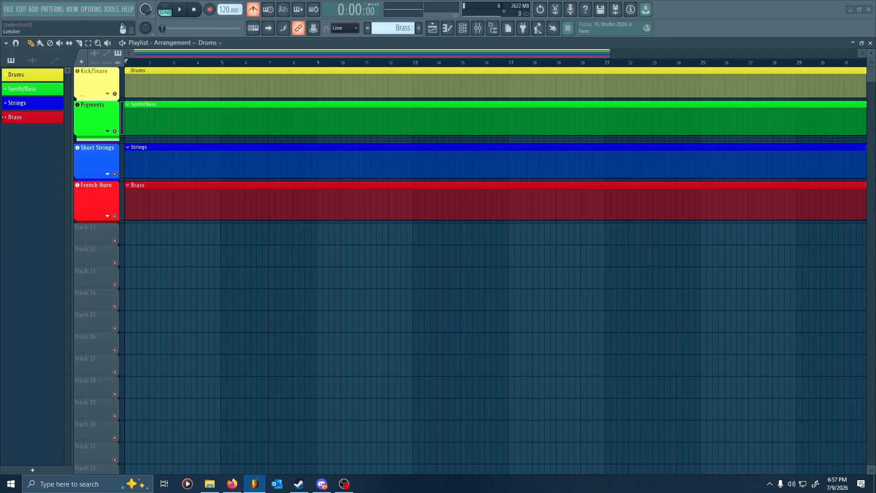
Open the mixer maximized and review the effects on the Master, Kick/Snare and Hats tracks
{"action": "key", "text": "F9"}
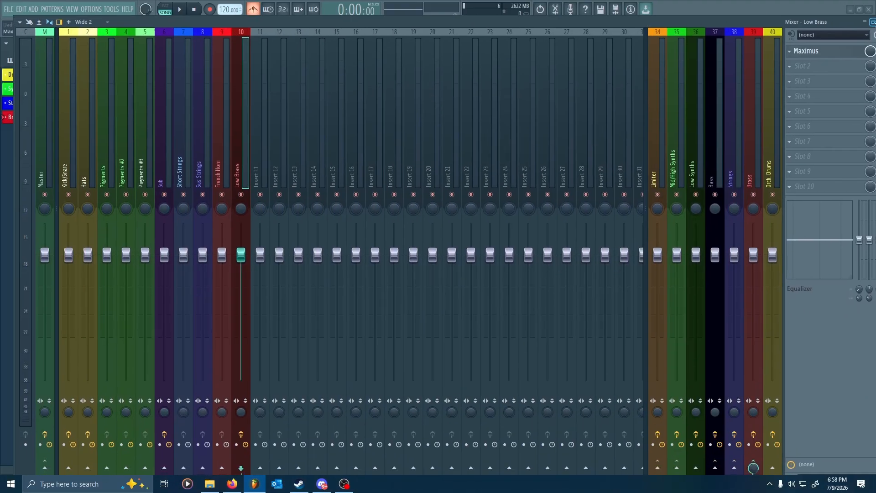
{"action": "left_click", "coordinate": [873, 22]}
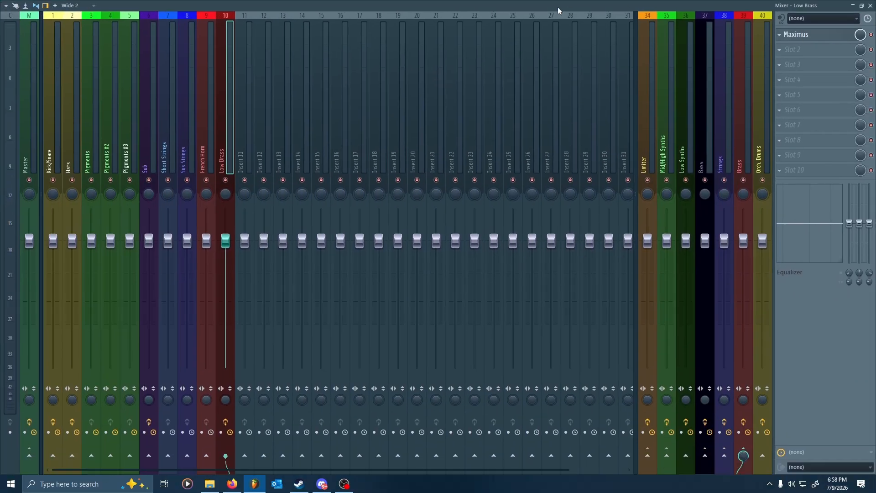
{"action": "left_click", "coordinate": [29, 168]}
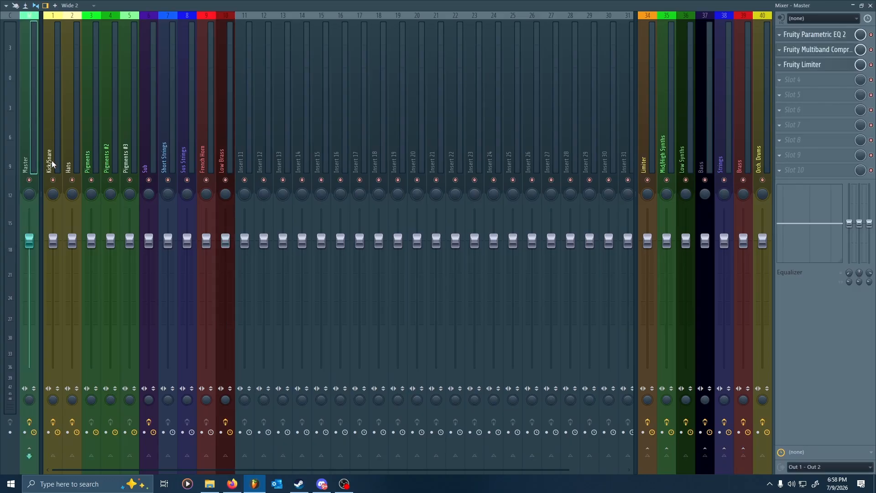
{"action": "left_click", "coordinate": [50, 159]}
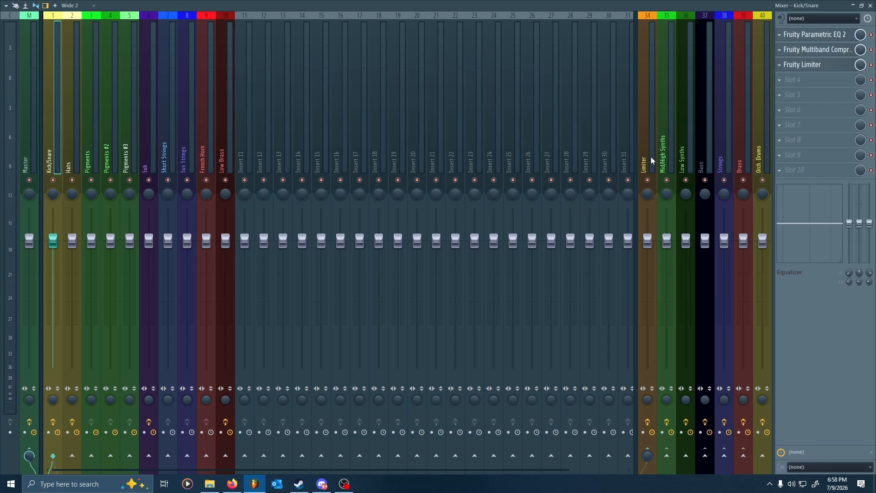
{"action": "left_click", "coordinate": [73, 159]}
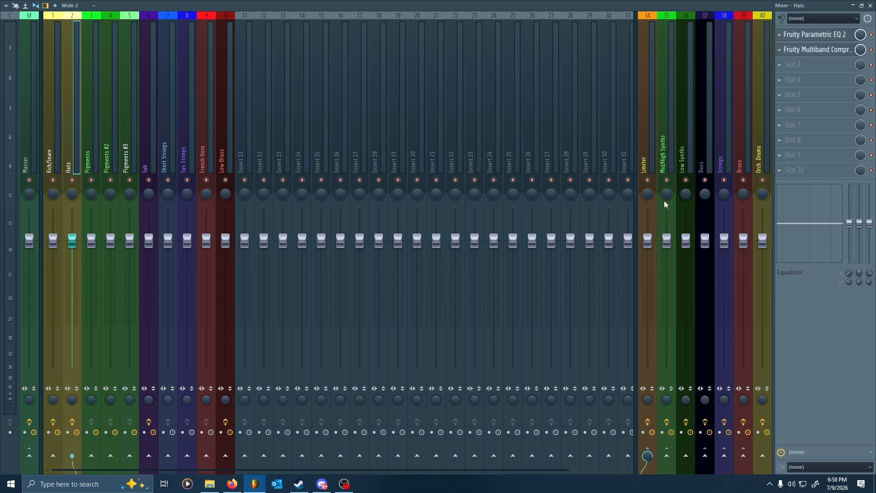
Review the routing of the three Pigments mixer tracks and the effects on the Mid/High Synths and Low Synths buses
{"action": "left_click", "coordinate": [88, 154]}
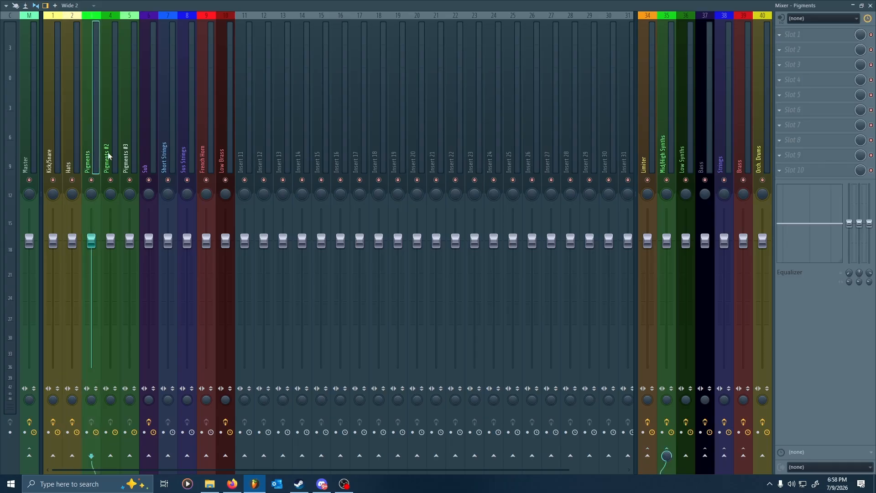
{"action": "left_click", "coordinate": [109, 153]}
{"action": "left_click", "coordinate": [136, 151]}
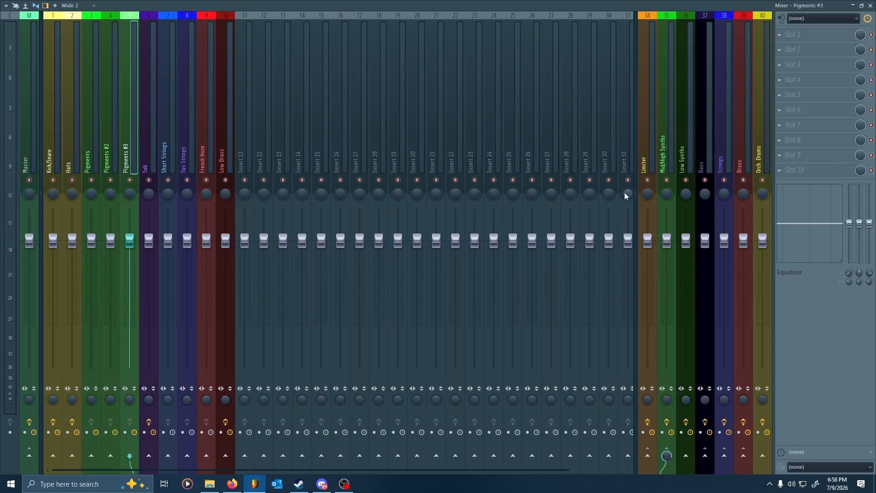
{"action": "left_click", "coordinate": [671, 157]}
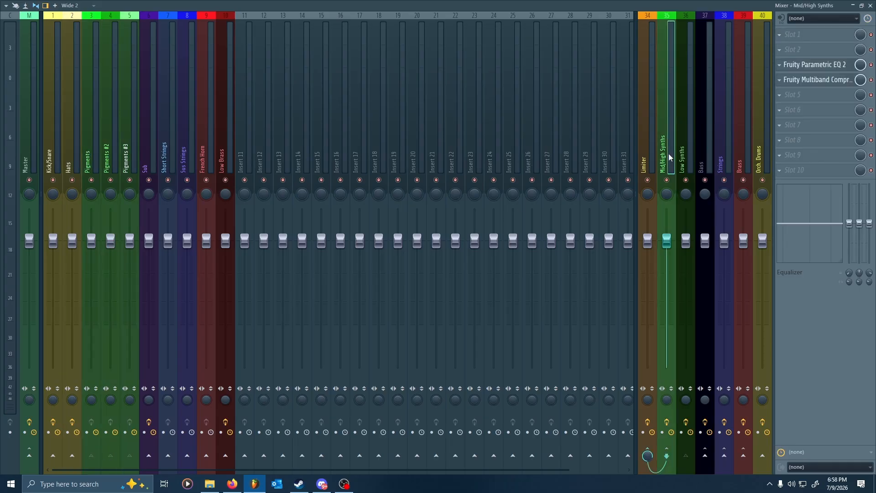
{"action": "left_click", "coordinate": [130, 169]}
{"action": "left_click", "coordinate": [111, 163]}
{"action": "left_click", "coordinate": [91, 162]}
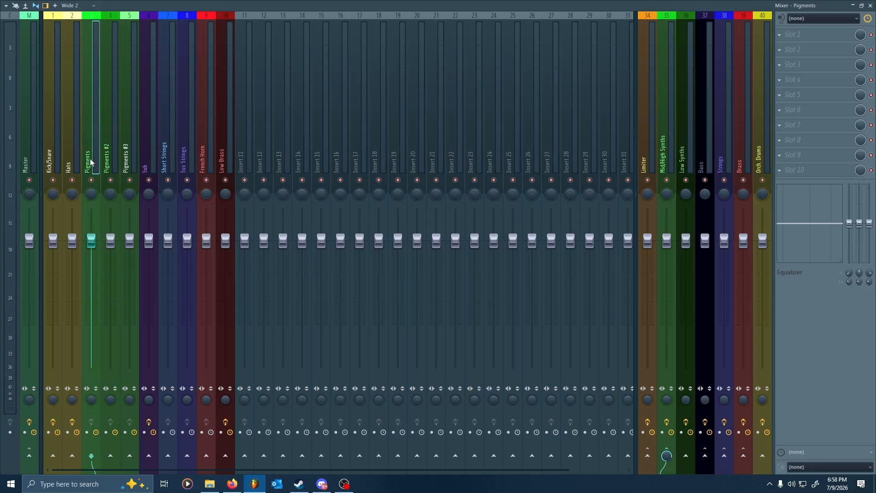
{"action": "left_click", "coordinate": [122, 160]}
{"action": "left_click", "coordinate": [683, 156]}
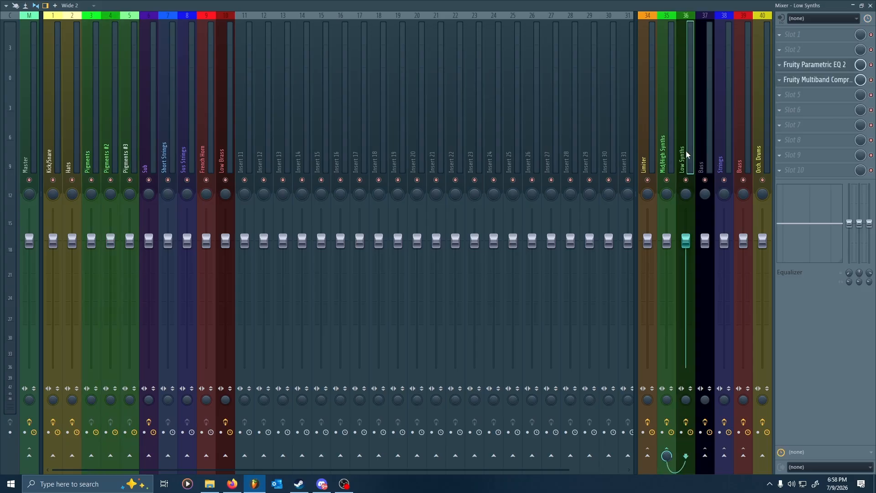
Review the routing and effects of the Sub, Bass, Sus Strings, Strings, Brass and Orch. Drums mixer tracks
{"action": "left_click", "coordinate": [150, 165]}
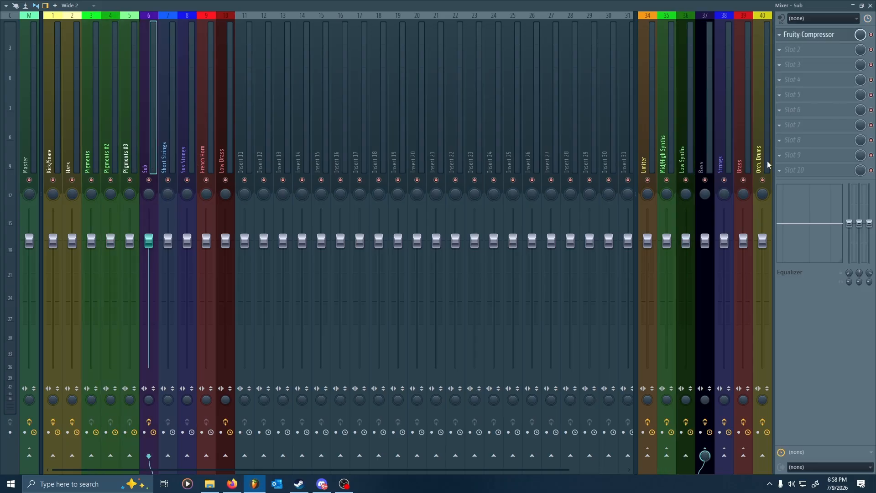
{"action": "left_click", "coordinate": [708, 155]}
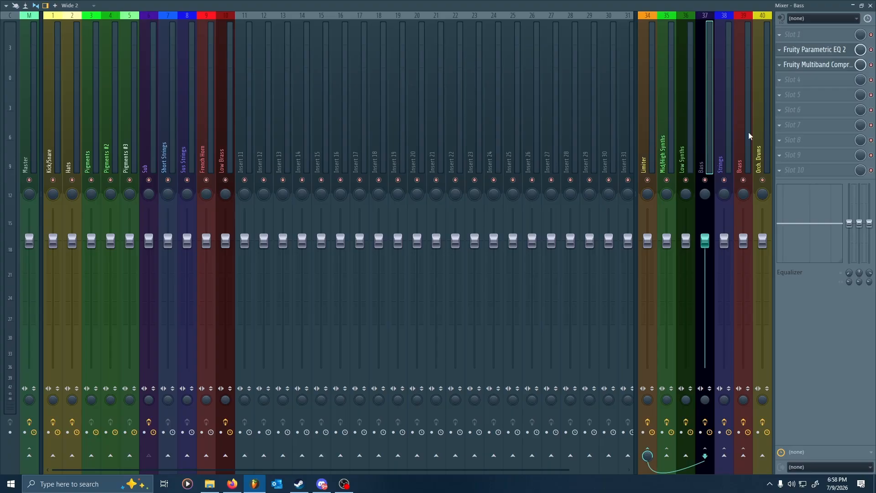
{"action": "left_click", "coordinate": [186, 158]}
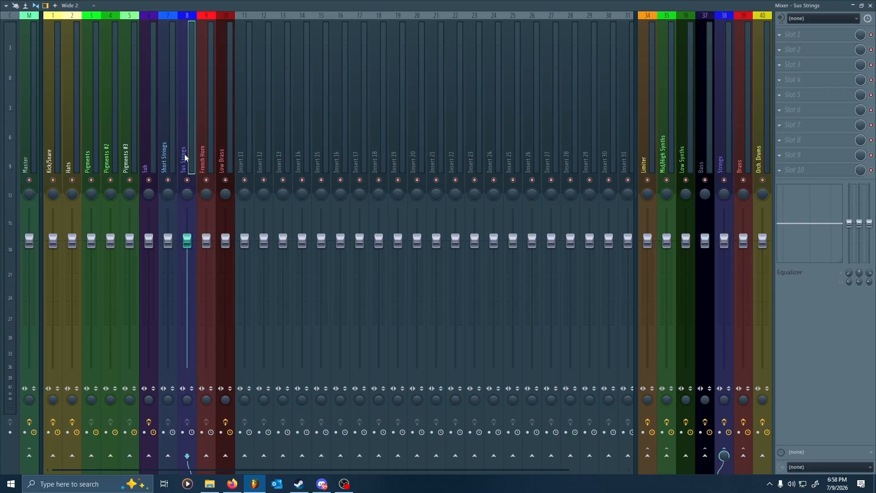
{"action": "left_click", "coordinate": [722, 158]}
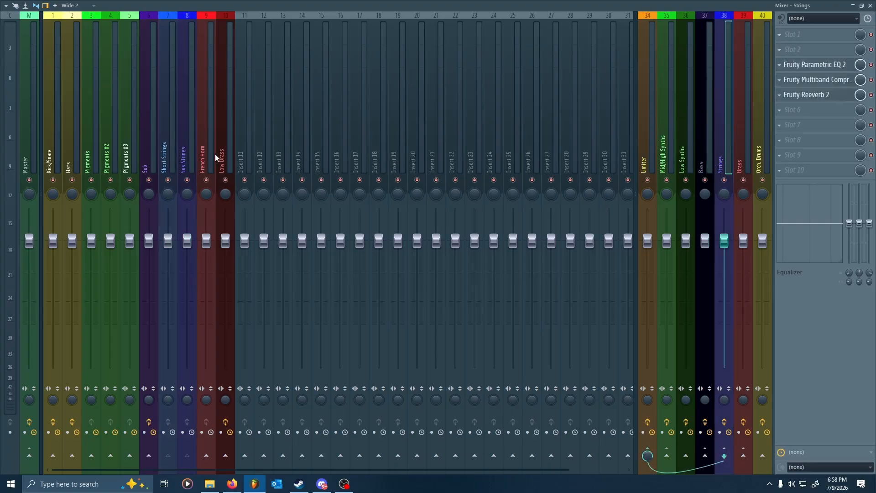
{"action": "left_click", "coordinate": [739, 148]}
{"action": "left_click", "coordinate": [768, 147]}
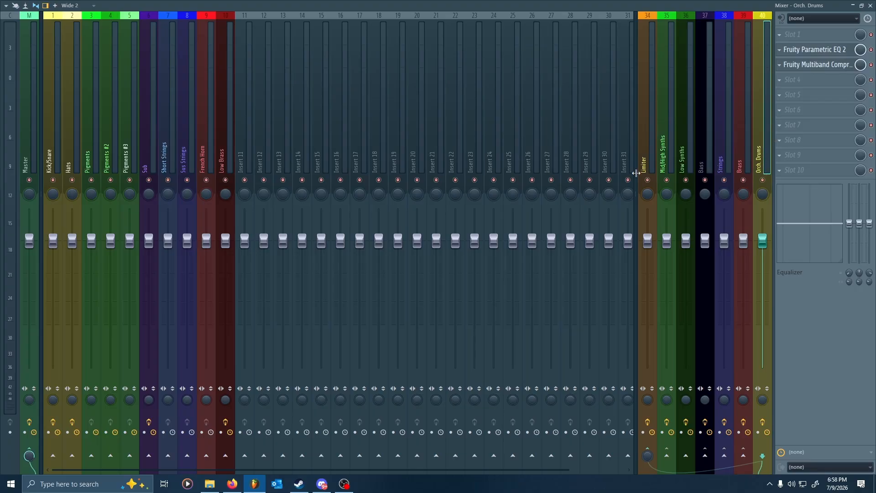
Examine the sidechain settings of the Kick Limiter and Orch. Limiter on the Limiter mixer track
{"action": "left_click", "coordinate": [656, 161]}
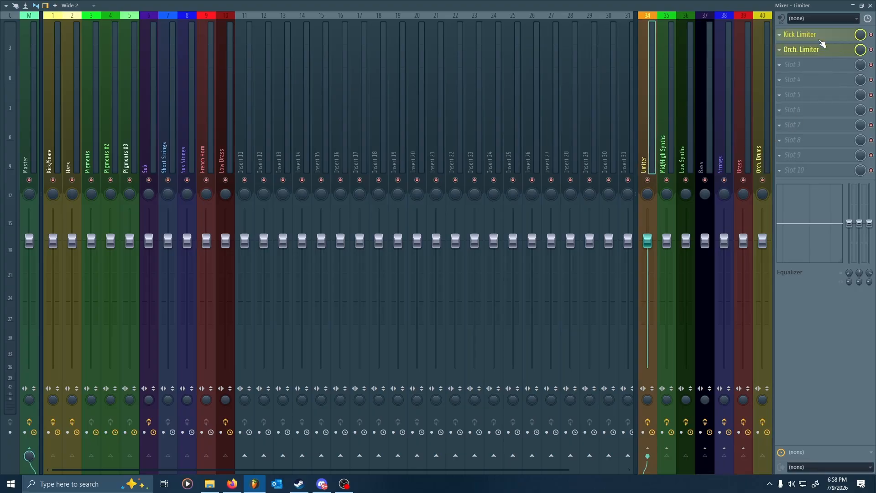
{"action": "left_click", "coordinate": [817, 38]}
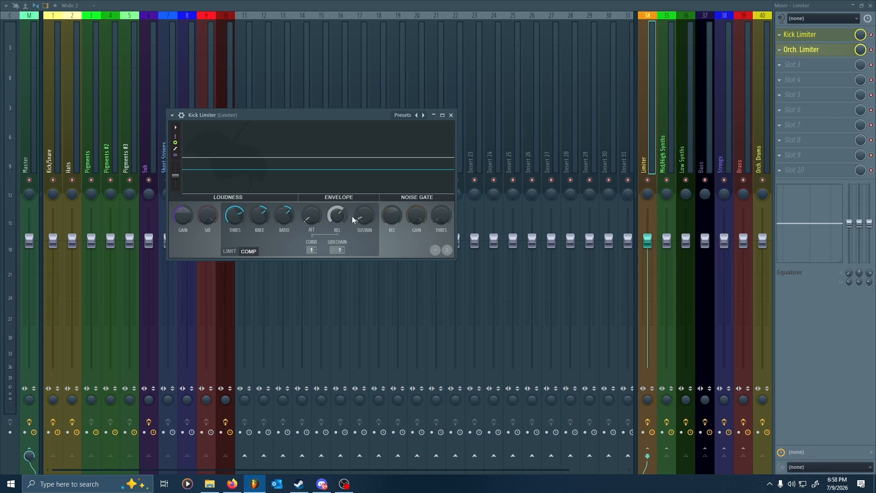
{"action": "left_click", "coordinate": [451, 115]}
{"action": "left_click", "coordinate": [805, 50]}
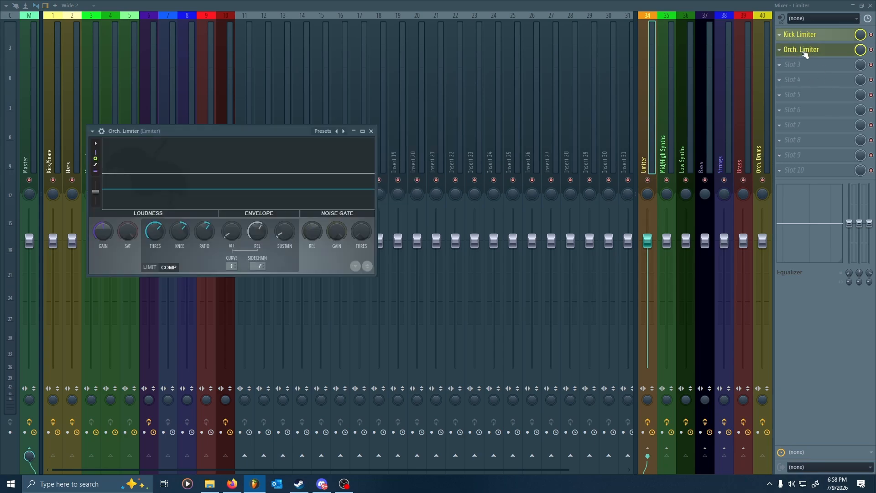
{"action": "left_click", "coordinate": [371, 131]}
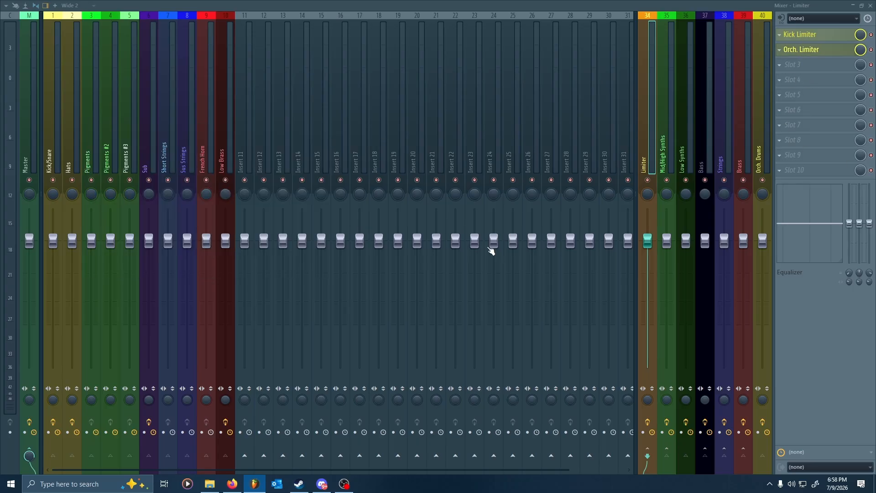
Examine the Fruity Limiter, Fruity Multiband Compressor and Fruity Parametric EQ 2 on the Master track
{"action": "left_click", "coordinate": [33, 163]}
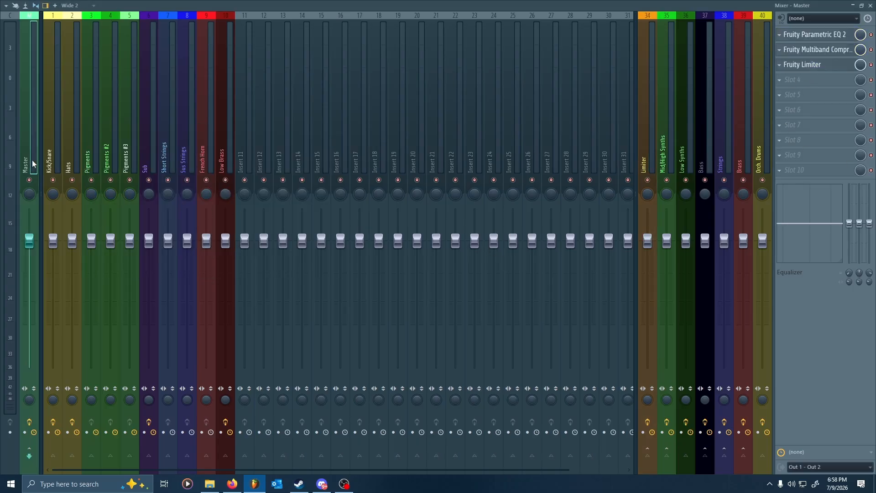
{"action": "left_click", "coordinate": [828, 66]}
{"action": "left_click", "coordinate": [828, 67]}
{"action": "left_click", "coordinate": [821, 51]}
{"action": "left_click", "coordinate": [821, 51]}
{"action": "left_click", "coordinate": [825, 36]}
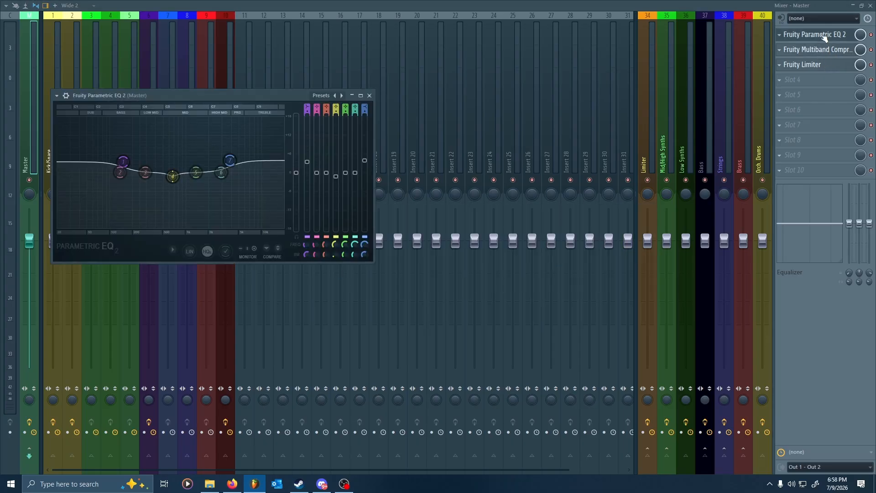
{"action": "left_click_drag", "start_coordinate": [257, 98], "coordinate": [447, 145]}
{"action": "left_click", "coordinate": [561, 143]}
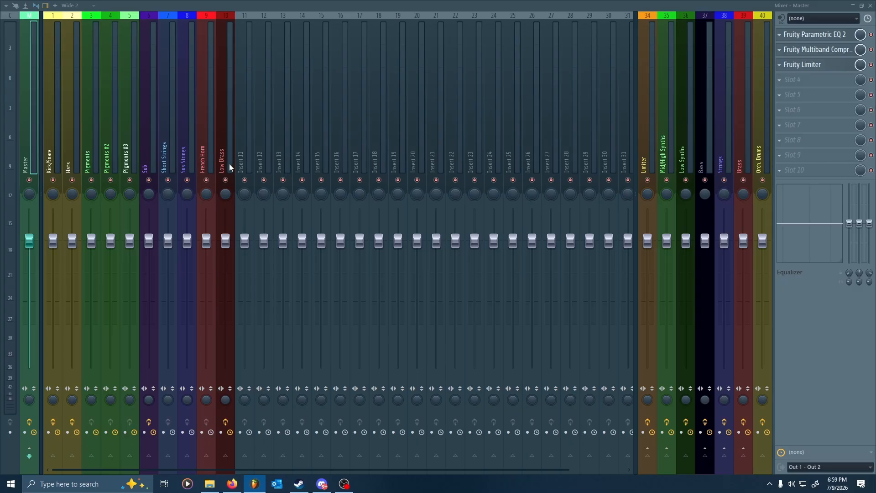
Examine the Fruity Reeverb 2 and Fruity Multiband Compressor on the Strings bus, and close the mixer
{"action": "left_click", "coordinate": [721, 150]}
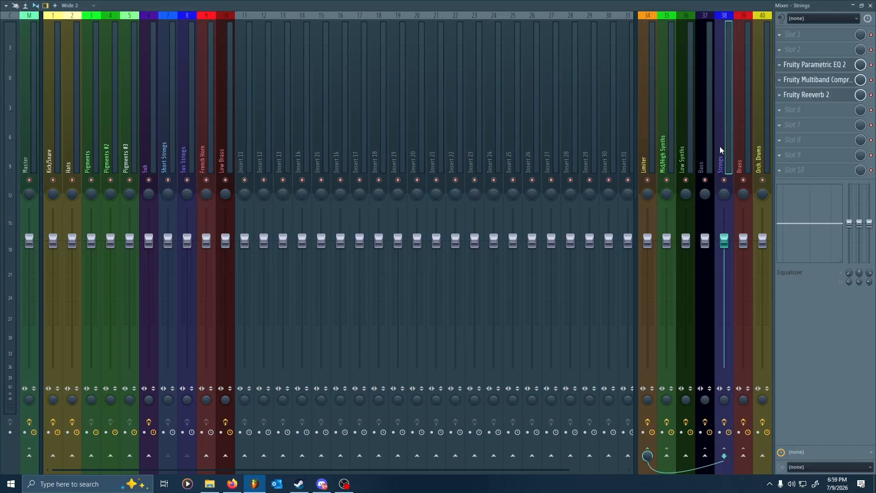
{"action": "left_click", "coordinate": [817, 94]}
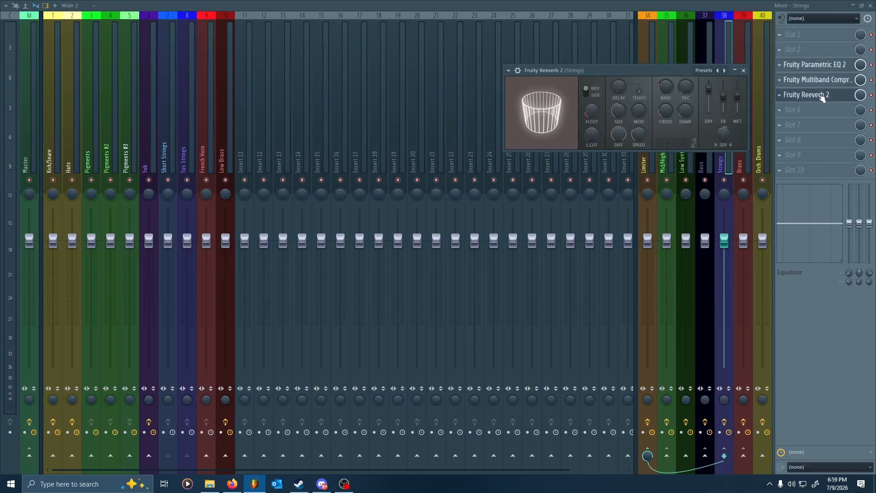
{"action": "left_click", "coordinate": [819, 95]}
{"action": "left_click", "coordinate": [823, 84]}
{"action": "left_click", "coordinate": [824, 84]}
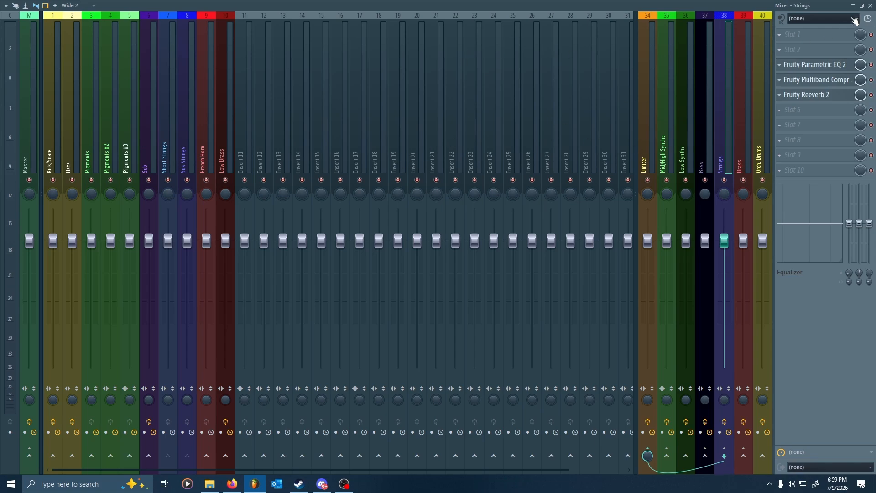
{"action": "left_click", "coordinate": [862, 5]}
{"action": "key", "text": "F9"}
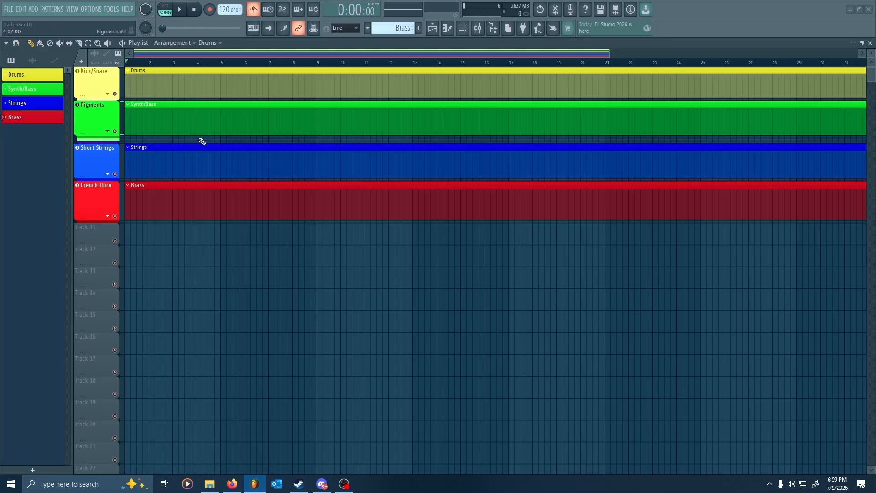
Open the Pigments synth, show its liked presets and load 808 Elixir
{"action": "double_click", "coordinate": [167, 125]}
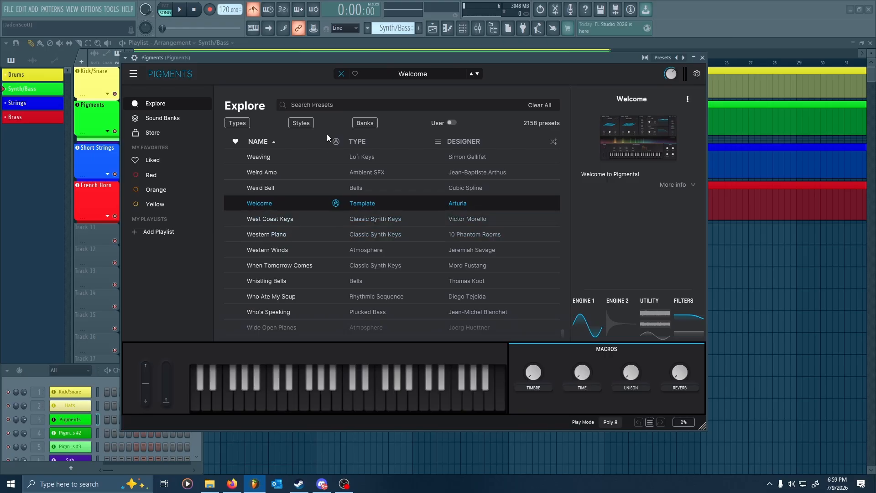
{"action": "left_click", "coordinate": [170, 158]}
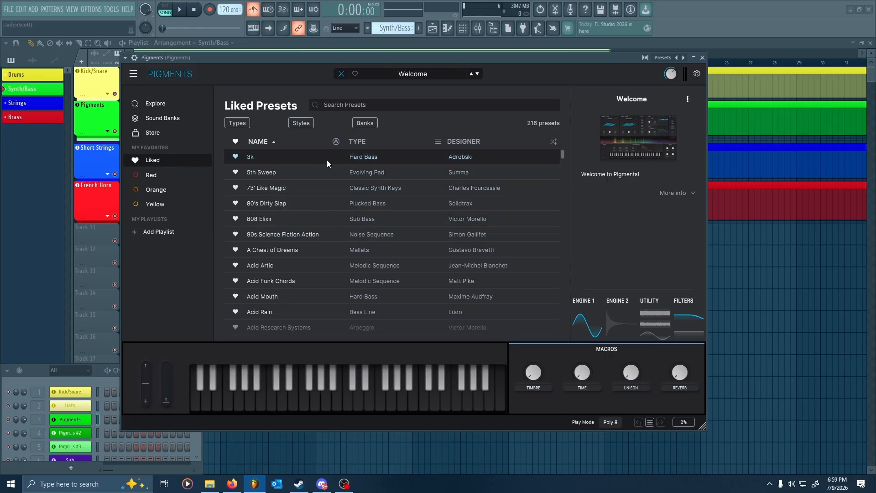
{"action": "left_click", "coordinate": [311, 217]}
Try the liked presets Axialalkyl Arp and Bachish Sequence in Pigments, leaving Bachish Sequence loaded
{"action": "scroll", "coordinate": [312, 219], "scroll_direction": "down", "scroll_amount": 5}
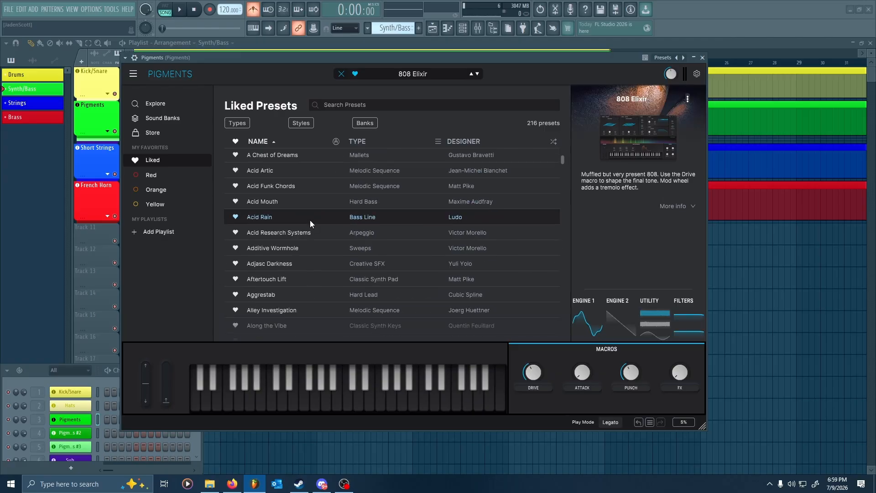
{"action": "scroll", "coordinate": [314, 226], "scroll_direction": "down", "scroll_amount": 5}
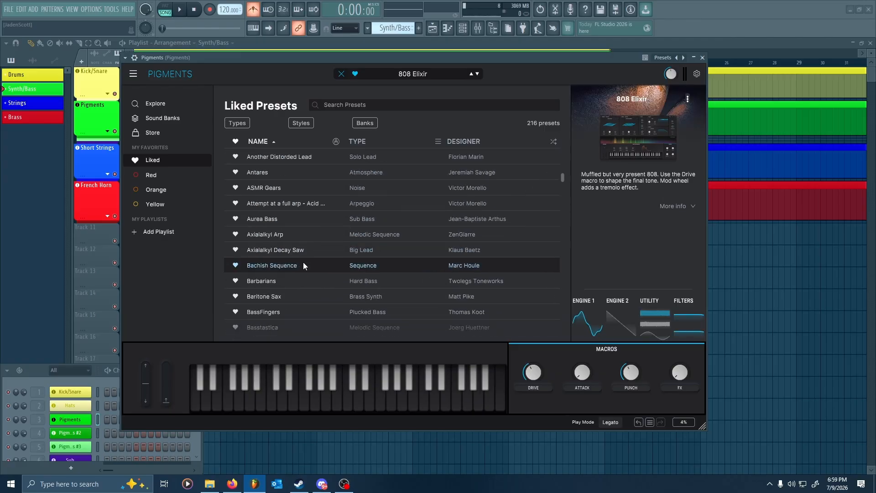
{"action": "left_click", "coordinate": [309, 238]}
{"action": "scroll", "coordinate": [309, 237], "scroll_direction": "down", "scroll_amount": 3}
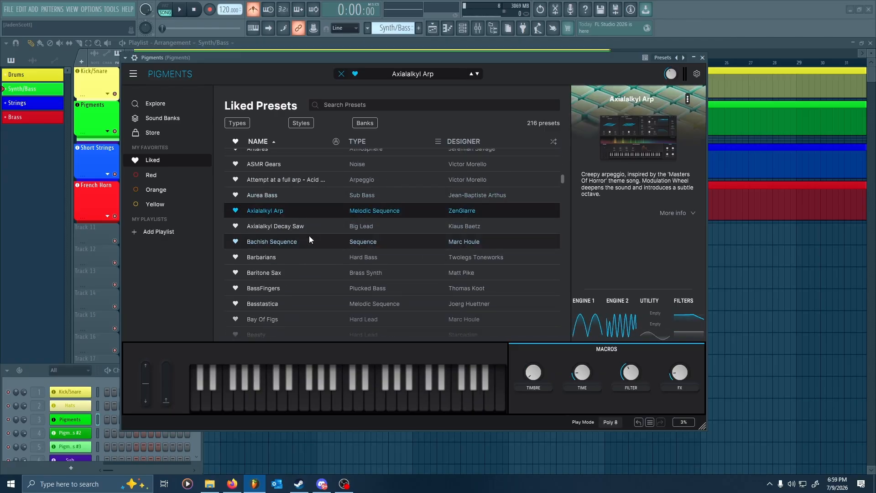
{"action": "left_click", "coordinate": [300, 191]}
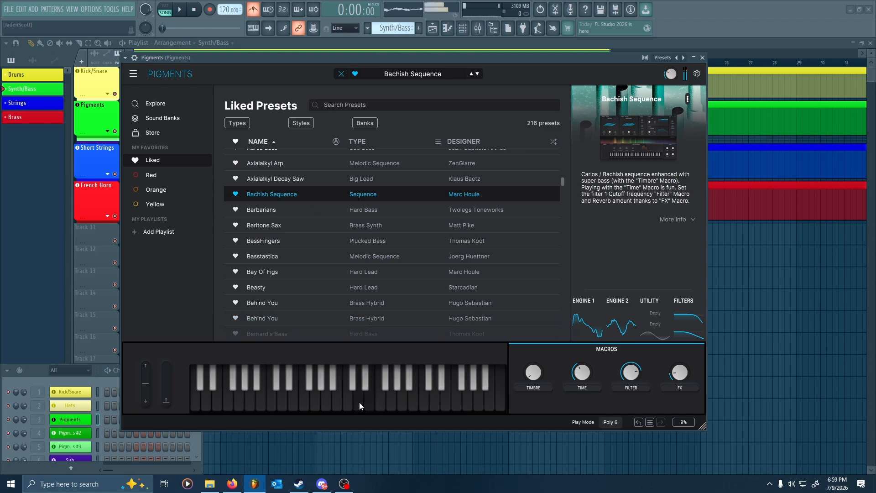
{"action": "left_click", "coordinate": [345, 484]}
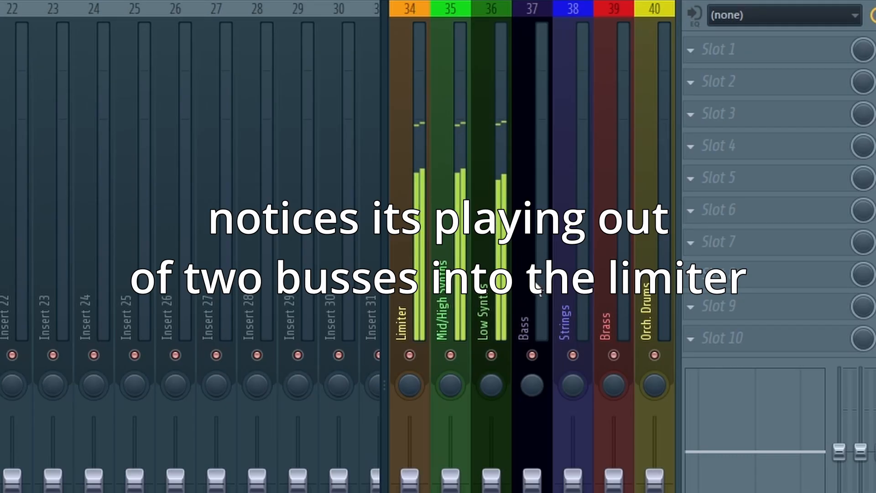
Review the effects and routing of the Mid/High Synths, Low Synths, Bass, Brass and Orch. Drums bus tracks in the mixer
{"action": "left_click", "coordinate": [462, 297]}
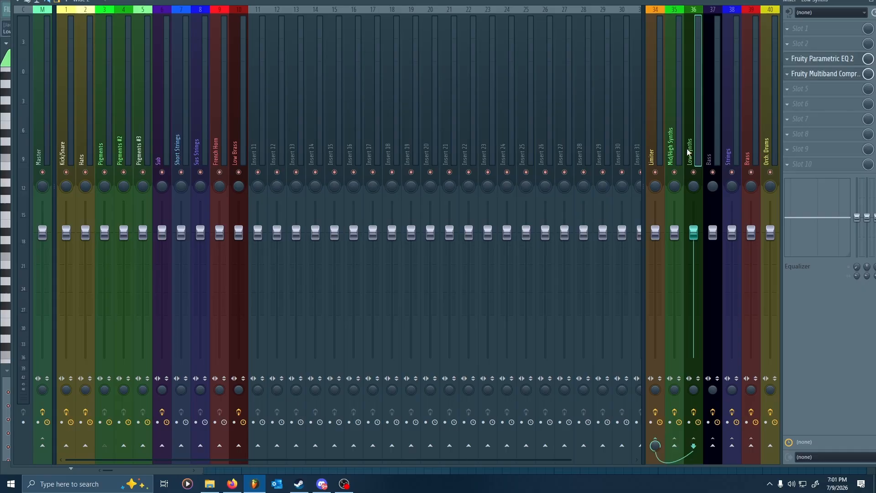
{"action": "left_click", "coordinate": [682, 150]}
{"action": "left_click", "coordinate": [695, 149]}
{"action": "left_click", "coordinate": [681, 150]}
{"action": "left_click", "coordinate": [710, 149]}
{"action": "left_click", "coordinate": [747, 147]}
{"action": "left_click", "coordinate": [773, 147]}
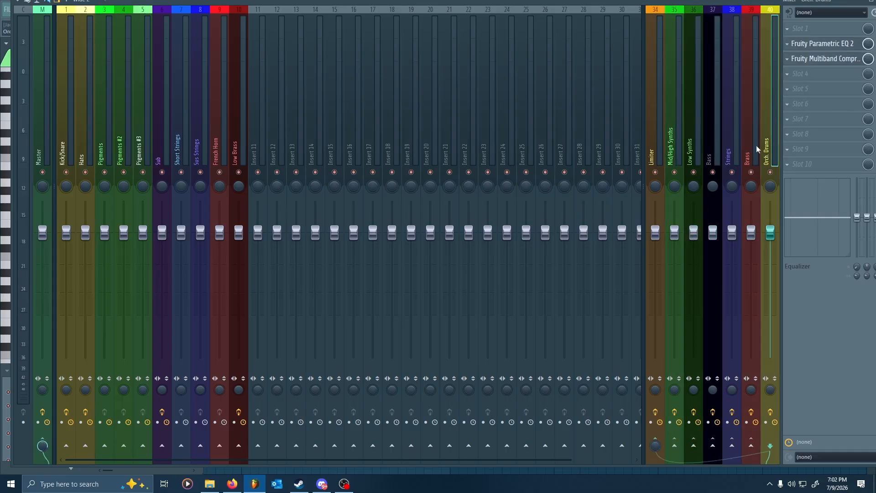
{"action": "left_click", "coordinate": [695, 149]}
{"action": "left_click", "coordinate": [678, 149]}
Play the Pigments part and examine how its repeated B3 notes shorten up to bar 6 in the piano roll
{"action": "key", "text": "space"}
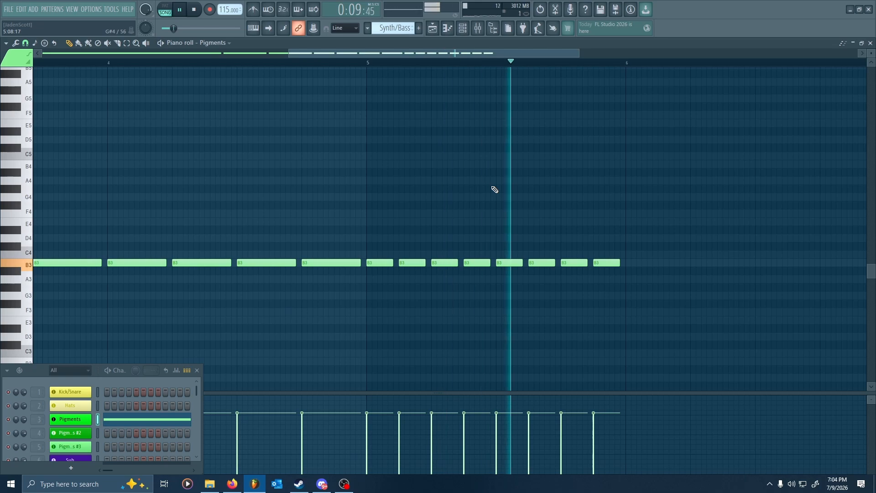
{"action": "key", "text": "space"}
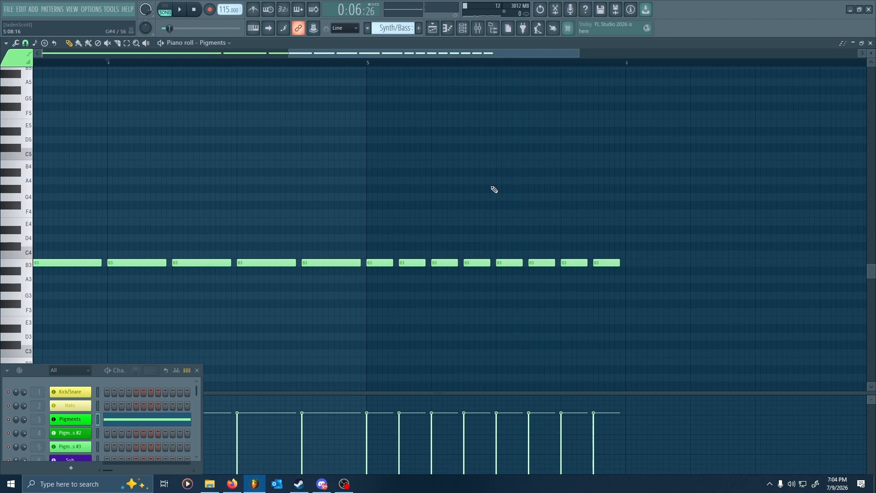
{"action": "scroll", "coordinate": [398, 240], "scroll_direction": "left", "scroll_amount": 2}
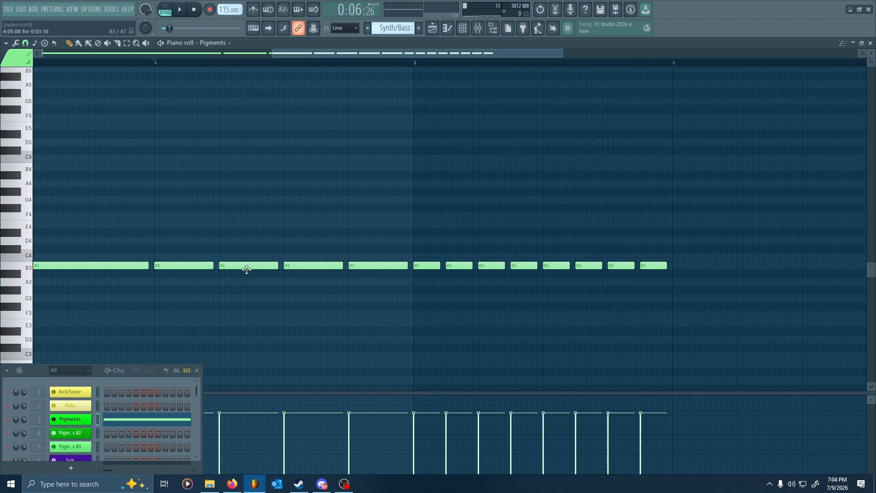
{"action": "scroll", "coordinate": [246, 266], "scroll_direction": "down", "scroll_amount": 2}
{"action": "left_click_drag", "start_coordinate": [205, 284], "coordinate": [111, 272]}
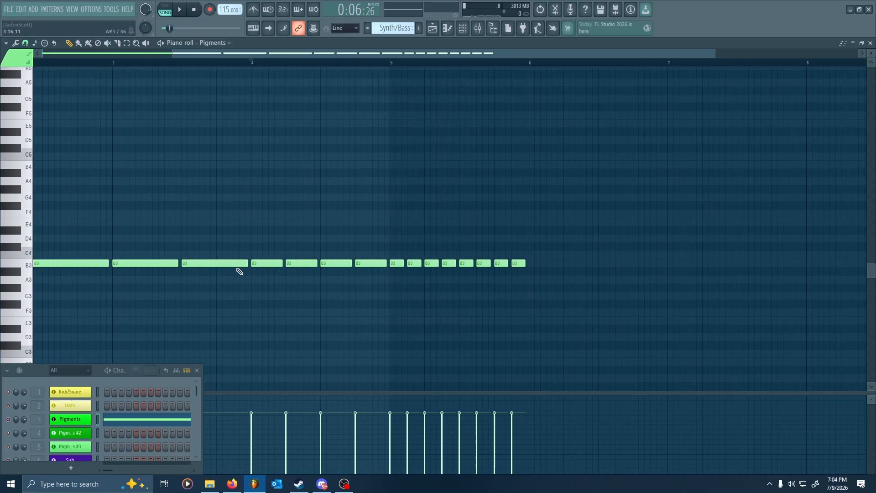
{"action": "scroll", "coordinate": [429, 286], "scroll_direction": "up", "scroll_amount": 3}
{"action": "left_click_drag", "start_coordinate": [310, 273], "coordinate": [264, 278]}
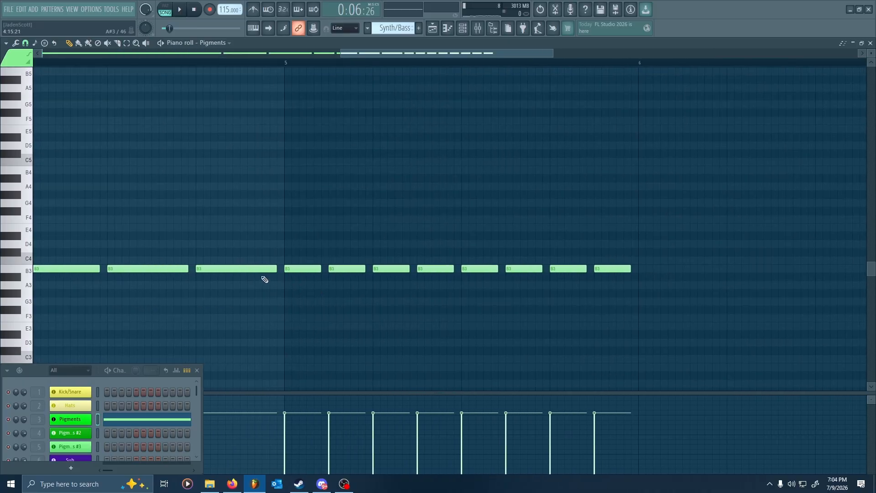
{"action": "scroll", "coordinate": [424, 278], "scroll_direction": "down", "scroll_amount": 3}
Try an A3 note below the B3 notes at the start of bar 5 and remove it
{"action": "left_click", "coordinate": [351, 287]}
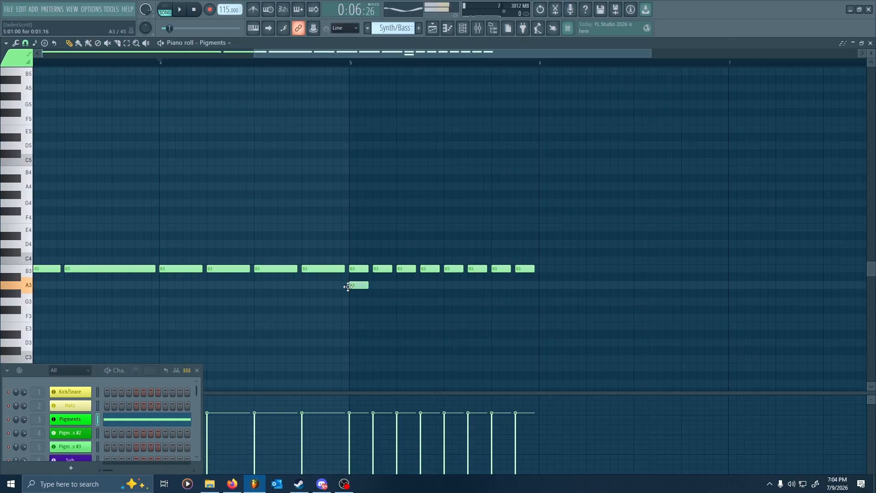
{"action": "right_click", "coordinate": [353, 286]}
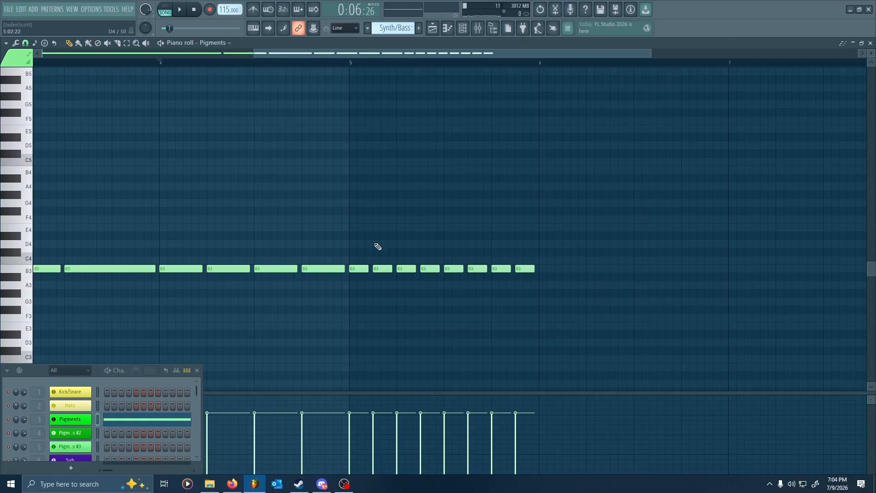
{"action": "scroll", "coordinate": [404, 307], "scroll_direction": "down", "scroll_amount": 2}
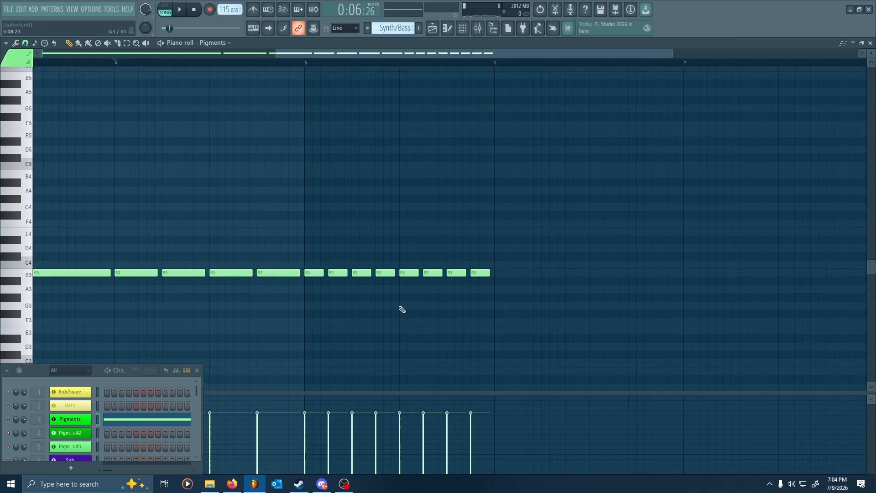
{"action": "left_click_drag", "start_coordinate": [397, 310], "coordinate": [609, 296]}
{"action": "left_click_drag", "start_coordinate": [510, 306], "coordinate": [655, 311]}
{"action": "scroll", "coordinate": [607, 307], "scroll_direction": "down", "scroll_amount": 2}
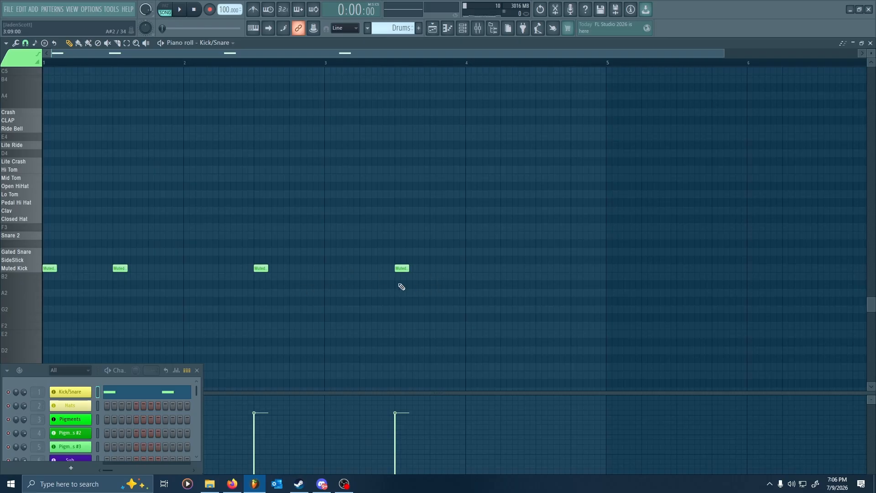
Play the Muted Kick pattern against the Mission To Mars sequence in Pigments, and close the Pigments window
{"action": "key", "text": "space"}
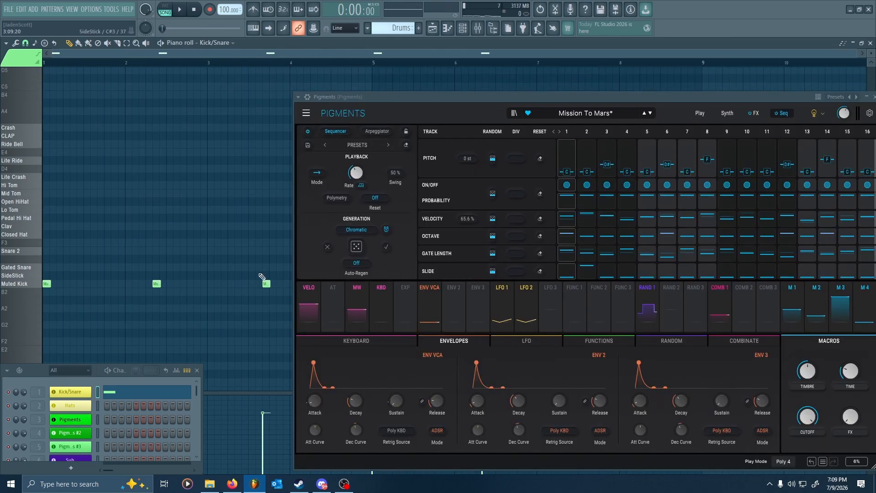
{"action": "left_click_drag", "start_coordinate": [545, 99], "coordinate": [544, 76]}
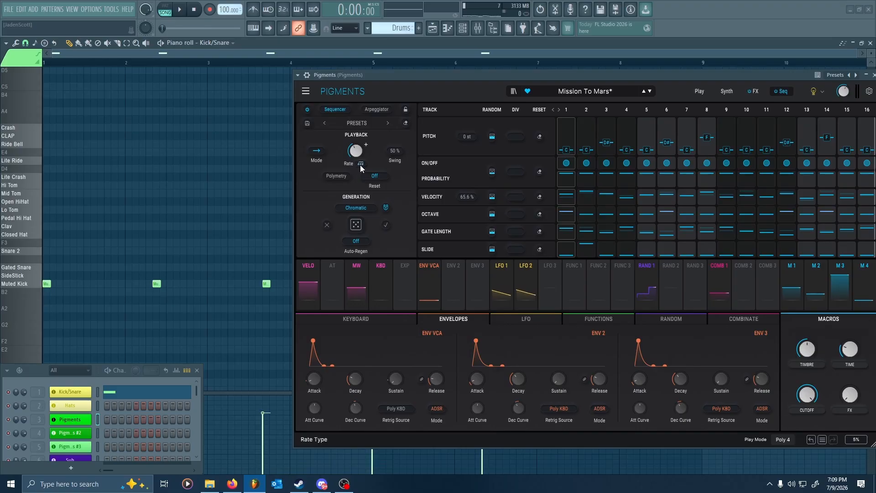
{"action": "left_click_drag", "start_coordinate": [406, 76], "coordinate": [671, 74]}
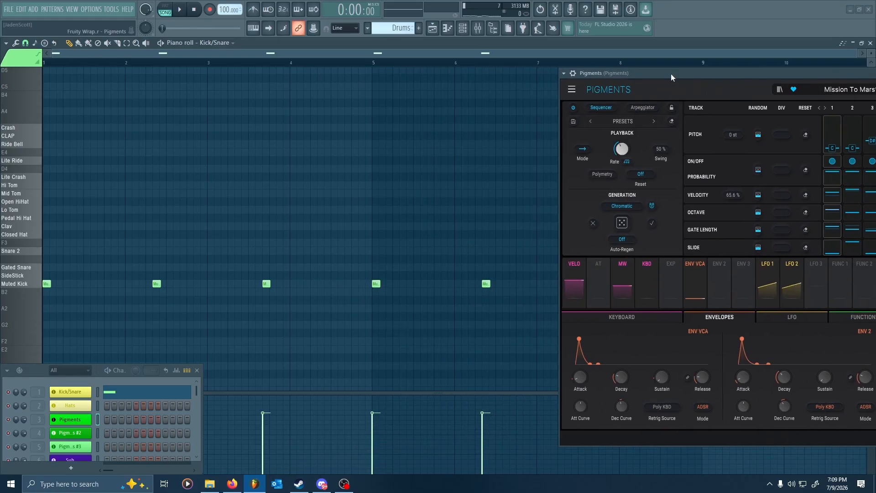
{"action": "left_click", "coordinate": [185, 15]}
{"action": "left_click_drag", "start_coordinate": [736, 71], "coordinate": [482, 65]}
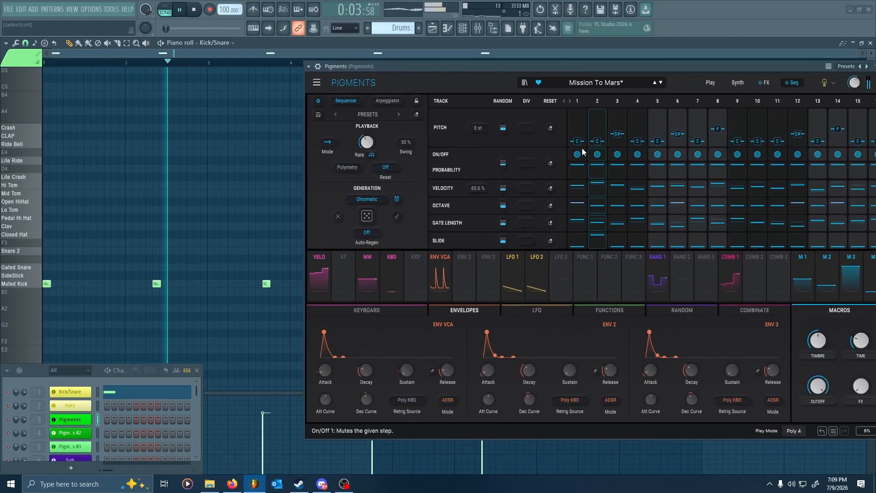
{"action": "left_click_drag", "start_coordinate": [604, 66], "coordinate": [644, 68]}
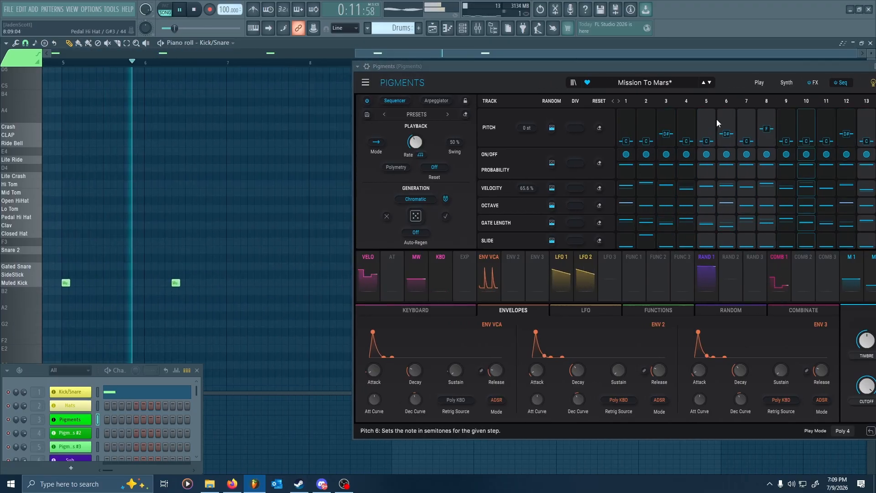
{"action": "key", "text": "space"}
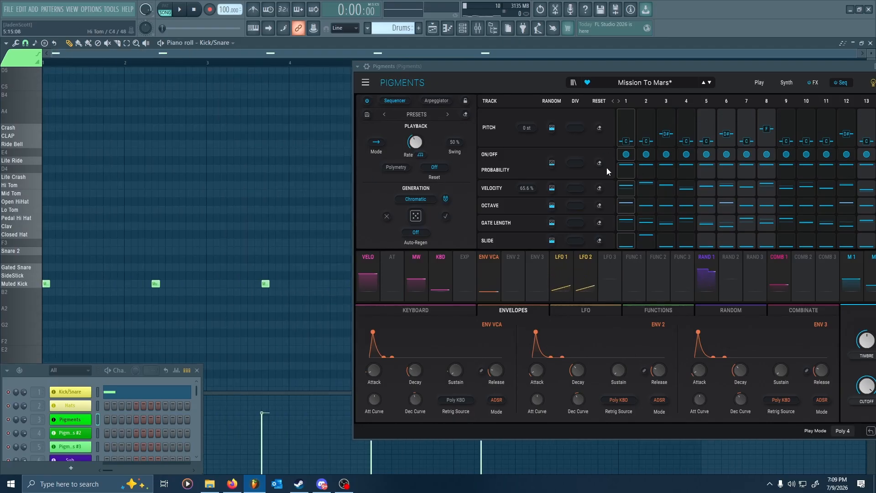
{"action": "left_click_drag", "start_coordinate": [555, 65], "coordinate": [414, 71]}
{"action": "left_click", "coordinate": [795, 73]}
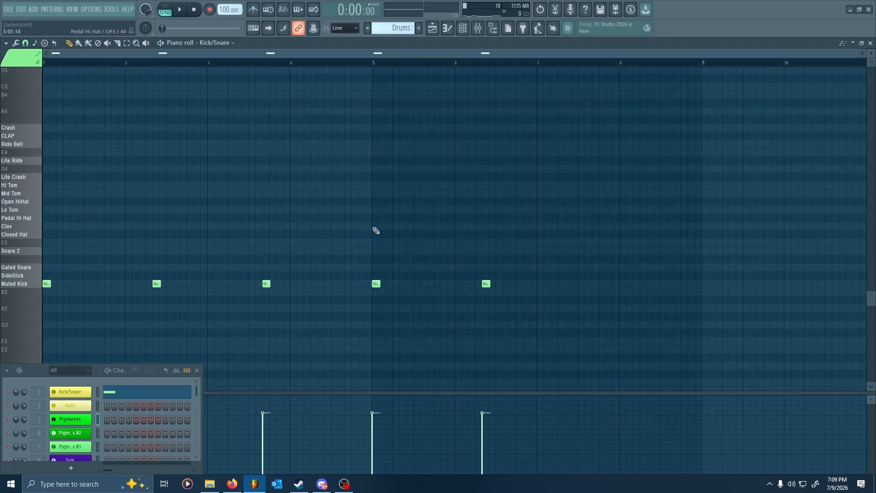
Copy the first three Muted Kick notes and paste them starting at bar 5 to continue the kick spacing through bar 7
{"action": "scroll", "coordinate": [311, 228], "scroll_direction": "down", "scroll_amount": 3}
{"action": "scroll", "coordinate": [323, 273], "scroll_direction": "up", "scroll_amount": 1}
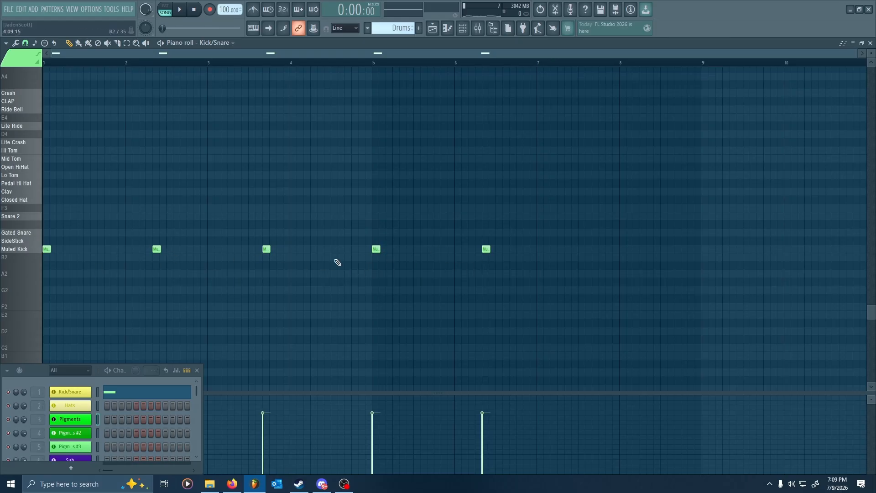
{"action": "left_click_drag", "start_coordinate": [319, 234], "coordinate": [47, 277]}
{"action": "key", "text": "ctrl+c"}
{"action": "key", "text": "ctrl+v"}
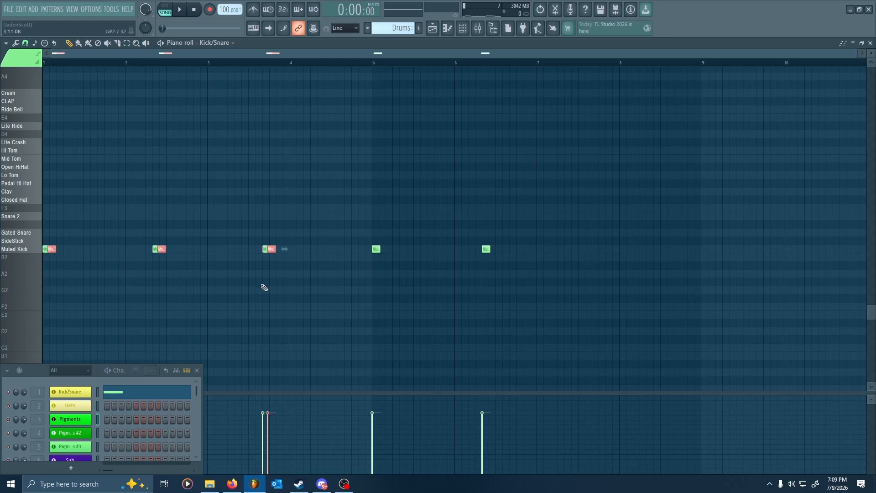
{"action": "left_click_drag", "start_coordinate": [269, 250], "coordinate": [593, 242]}
{"action": "left_click", "coordinate": [376, 249], "text": "ctrl"}
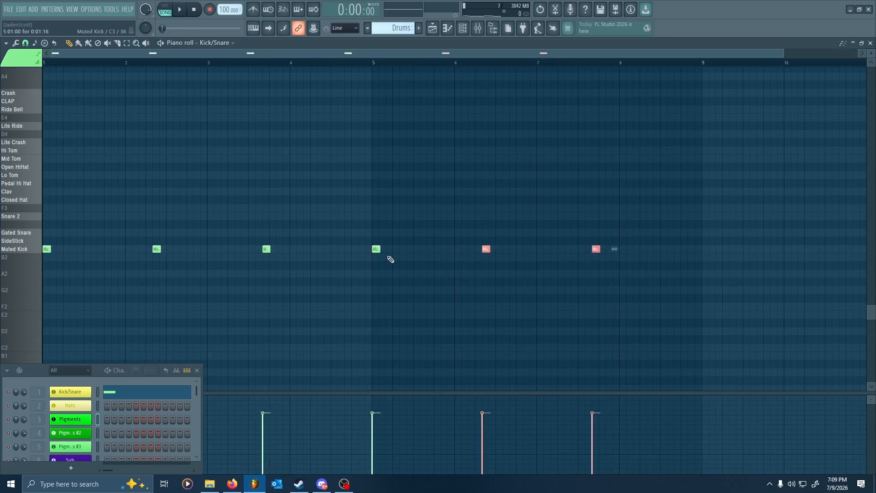
Paste the copied kick notes again to extend the Muted Kick pattern with a hit at bar 9
{"action": "left_click", "coordinate": [486, 248], "text": "ctrl"}
{"action": "key", "text": "ctrl+v"}
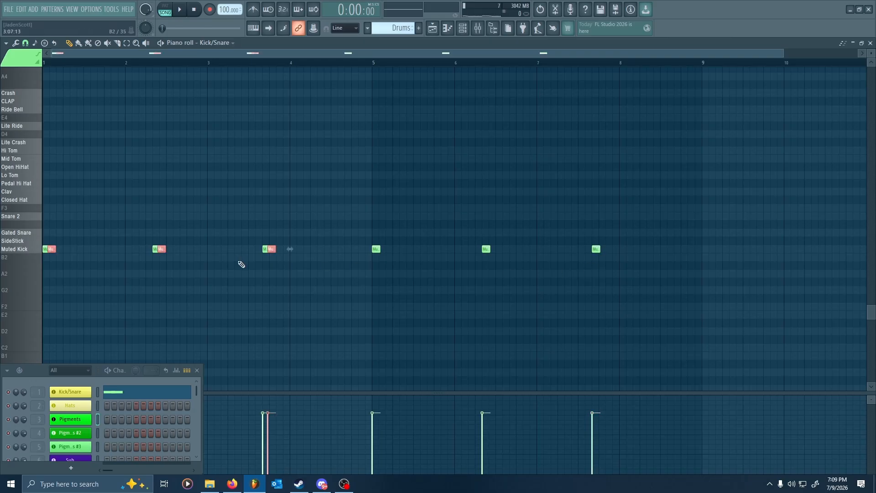
{"action": "left_click_drag", "start_coordinate": [162, 251], "coordinate": [720, 253]}
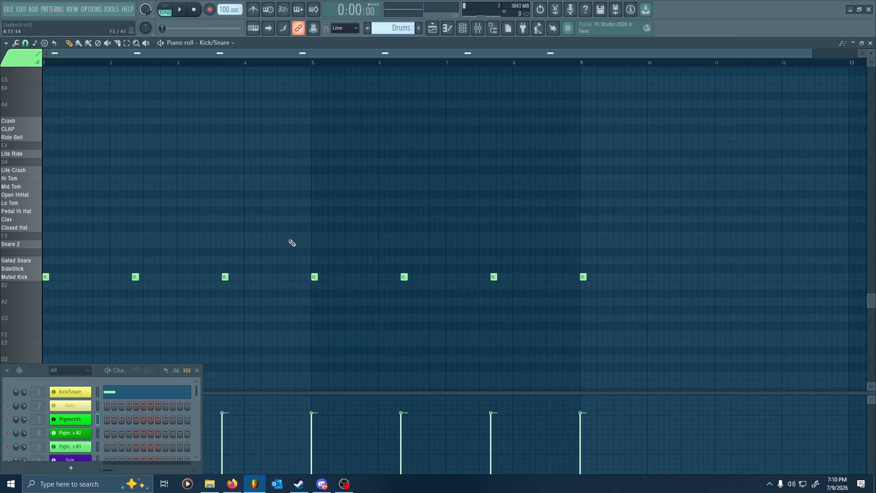
Turn on the metronome and play the extended kick pattern to check its timing against the beat
{"action": "left_click", "coordinate": [253, 9]}
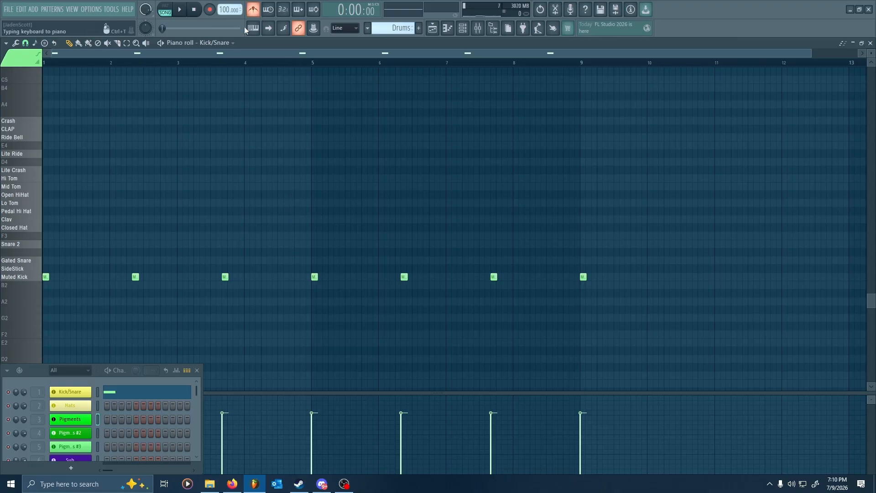
{"action": "left_click", "coordinate": [181, 11]}
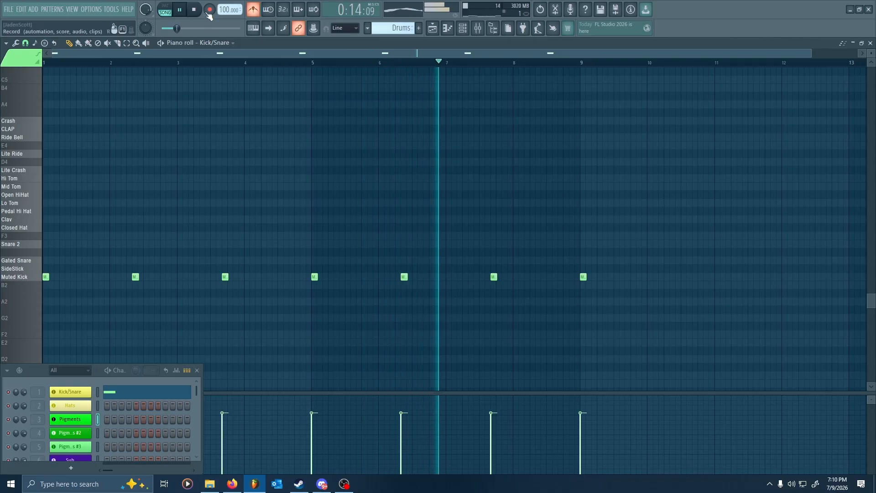
{"action": "key", "text": "space"}
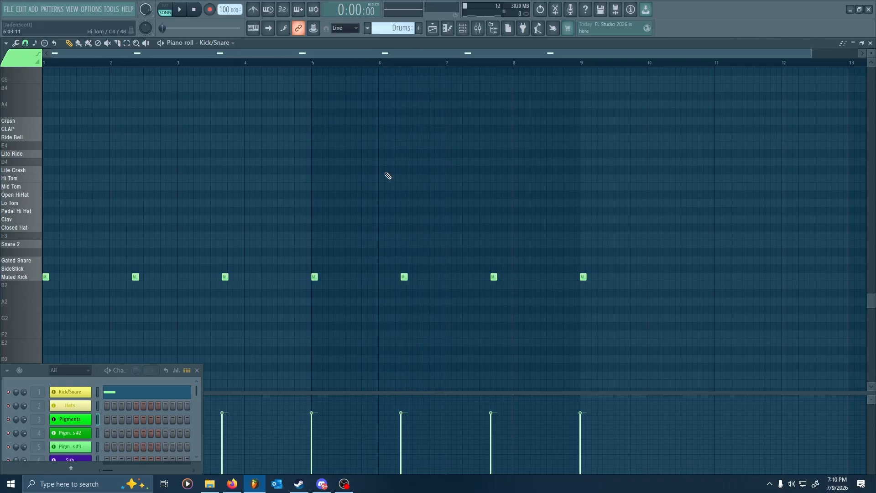
{"action": "scroll", "coordinate": [382, 180], "scroll_direction": "up", "scroll_amount": 1}
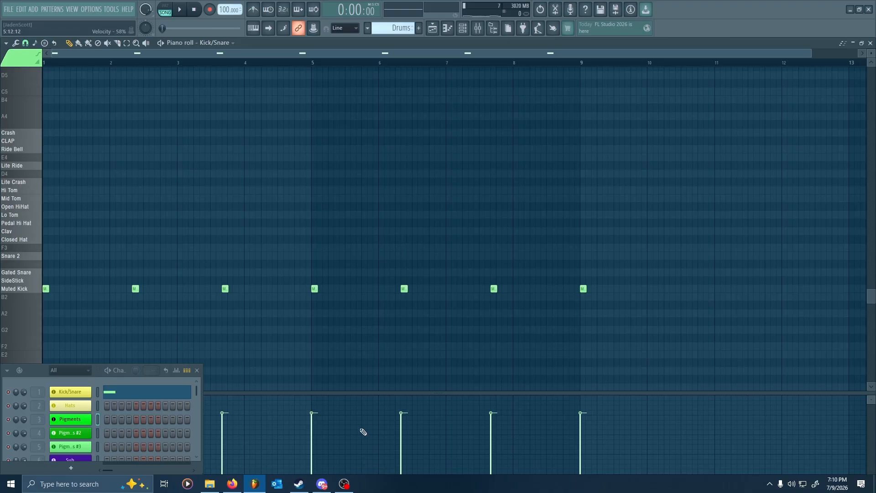
{"action": "left_click", "coordinate": [342, 484]}
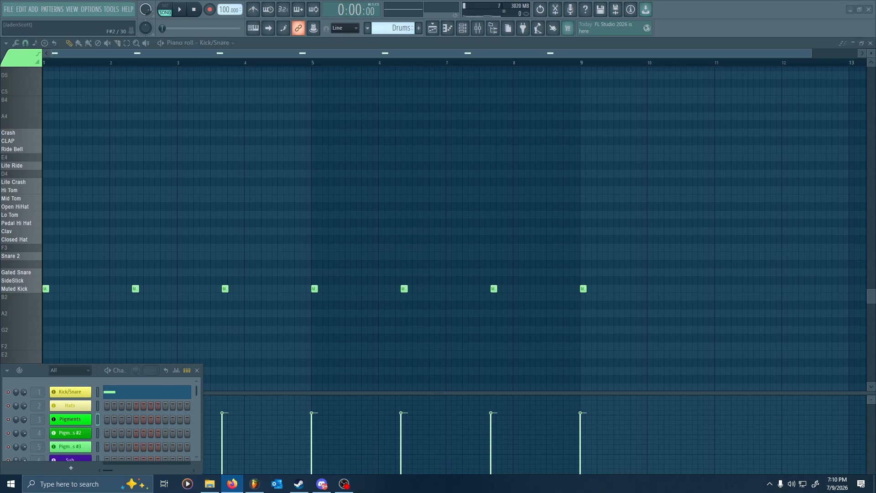
Switch to the Firefox window and find the top Super User answer on restarting Windows audio without a reboot
{"action": "left_click", "coordinate": [232, 484]}
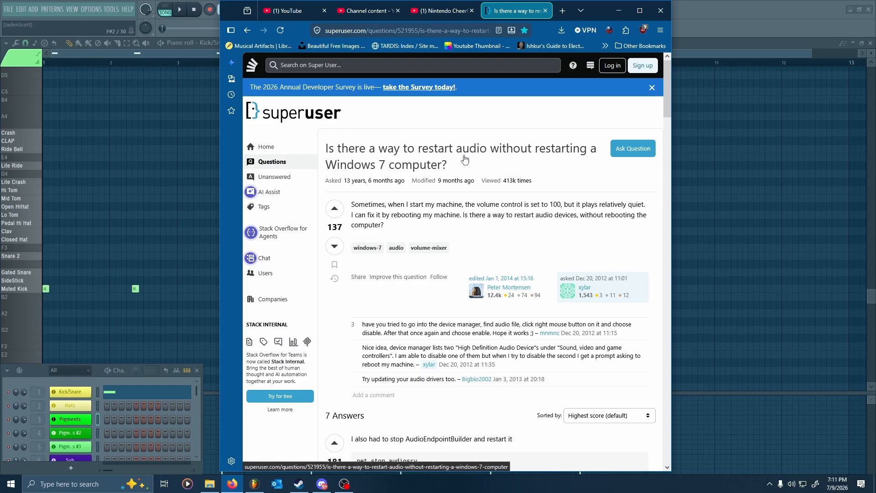
{"action": "scroll", "coordinate": [464, 159], "scroll_direction": "down", "scroll_amount": 1}
{"action": "scroll", "coordinate": [465, 155], "scroll_direction": "down", "scroll_amount": 4}
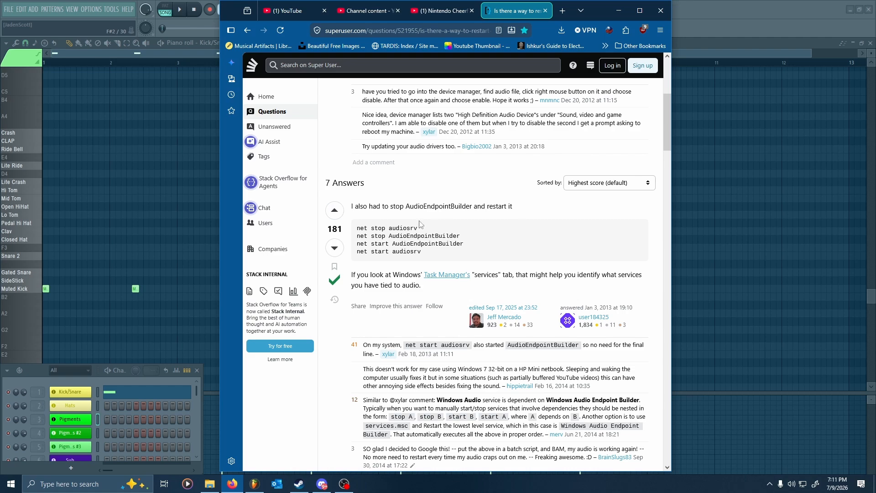
Highlight the net stop and net start commands for audiosrv and AudioEndpointBuilder in the top answer
{"action": "left_click_drag", "start_coordinate": [359, 230], "coordinate": [434, 233]}
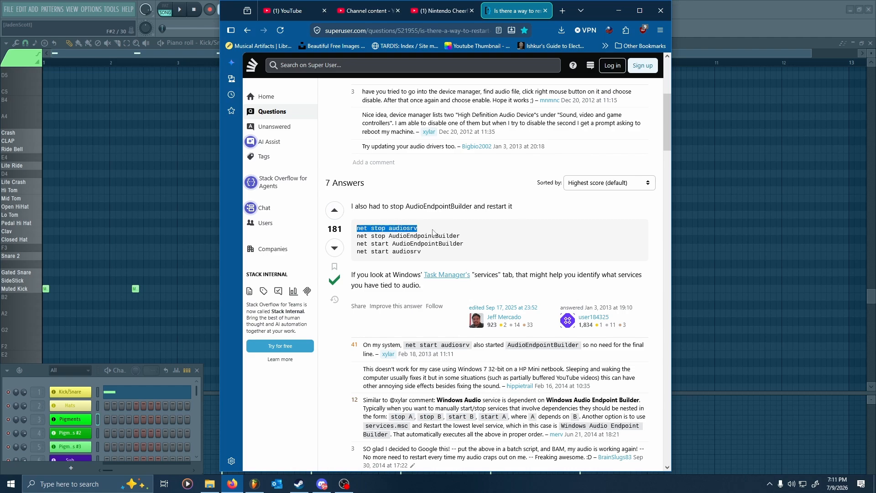
{"action": "left_click", "coordinate": [429, 230]}
{"action": "left_click_drag", "start_coordinate": [356, 229], "coordinate": [452, 232]}
{"action": "left_click_drag", "start_coordinate": [358, 236], "coordinate": [489, 242]}
{"action": "left_click_drag", "start_coordinate": [358, 244], "coordinate": [452, 255]}
{"action": "left_click", "coordinate": [455, 251]}
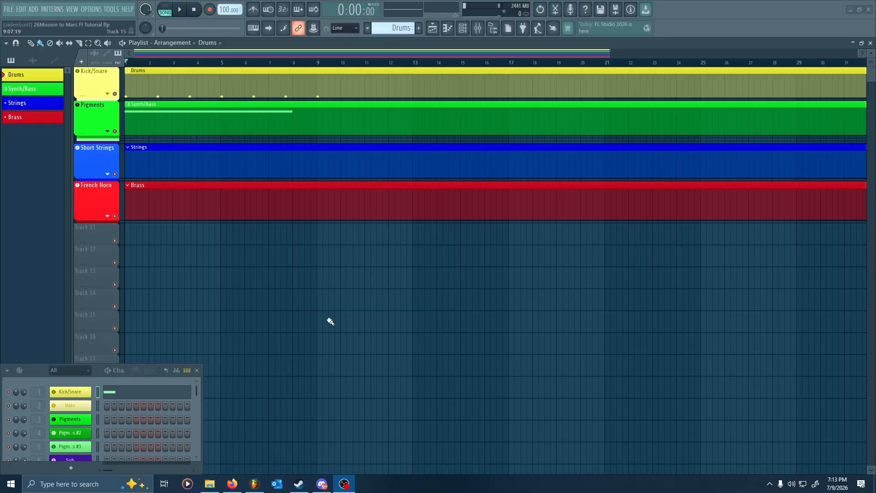
In FL Studio, select the Strings pattern and open the Short Strings piano roll
{"action": "left_click", "coordinate": [197, 160]}
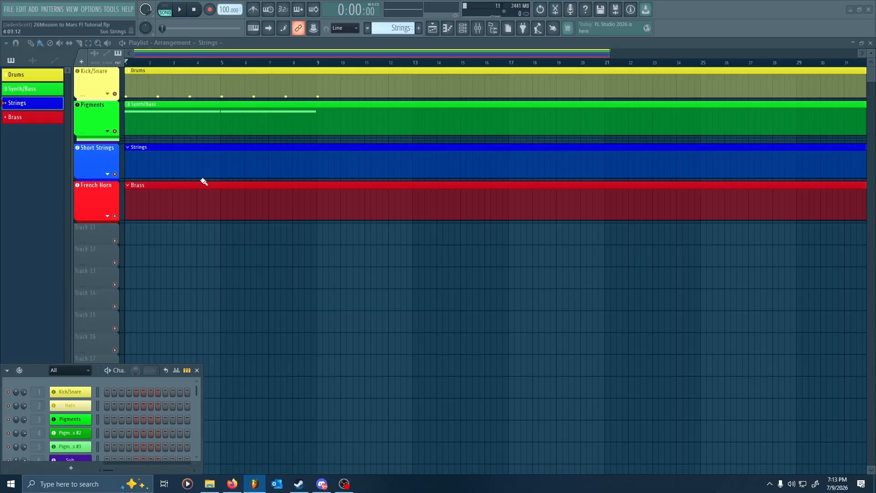
{"action": "left_click", "coordinate": [454, 32]}
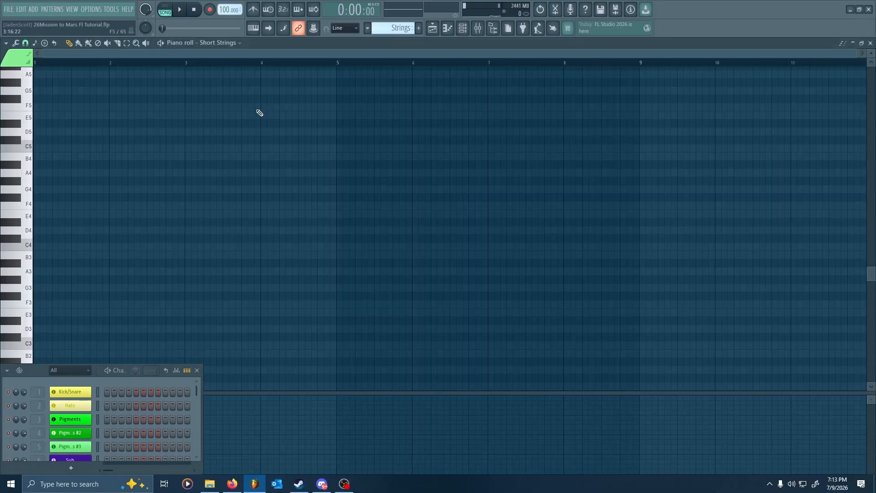
Try B4 notes on every beat from bar 1 to the start of bar 2, play them, and remove them
{"action": "left_click", "coordinate": [50, 252]}
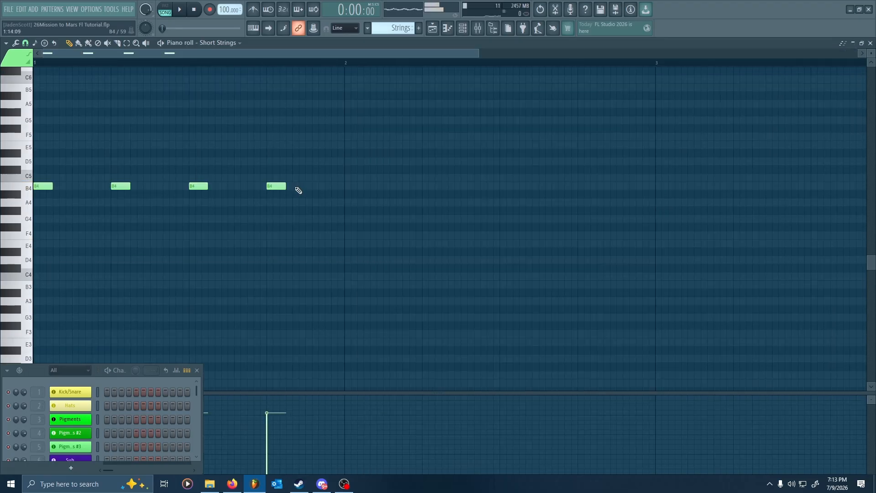
{"action": "left_click", "coordinate": [349, 186]}
{"action": "key", "text": "space"}
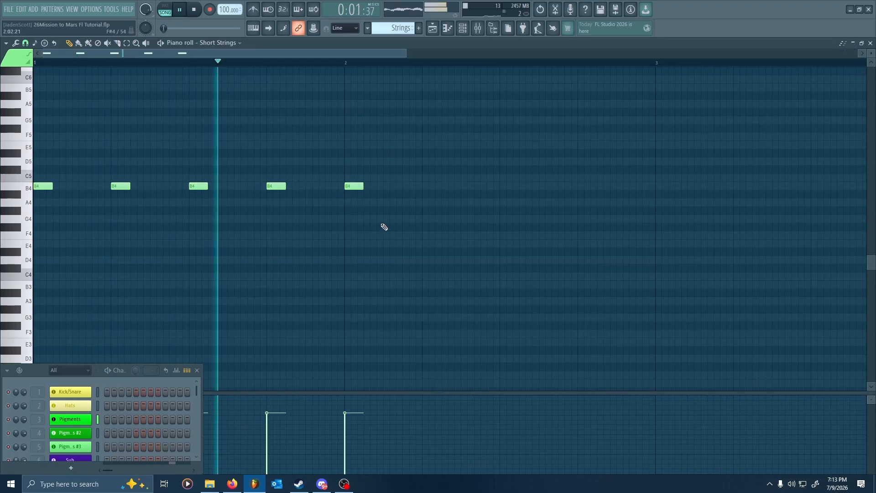
{"action": "key", "text": "space"}
{"action": "right_click", "coordinate": [347, 186]}
{"action": "right_click", "coordinate": [276, 186]}
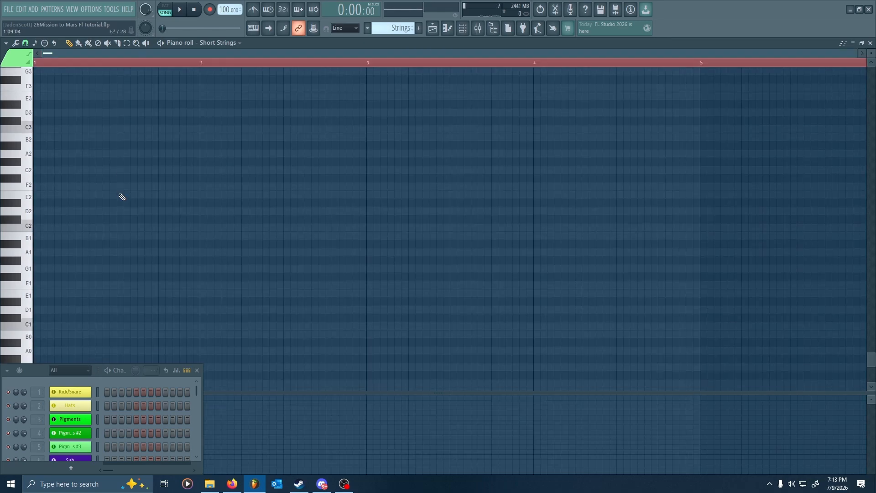
Transpose the kick rhythm notes up to B4 and shift the long B4 note closer to the second hit
{"action": "scroll", "coordinate": [122, 197], "scroll_direction": "up", "scroll_amount": 10}
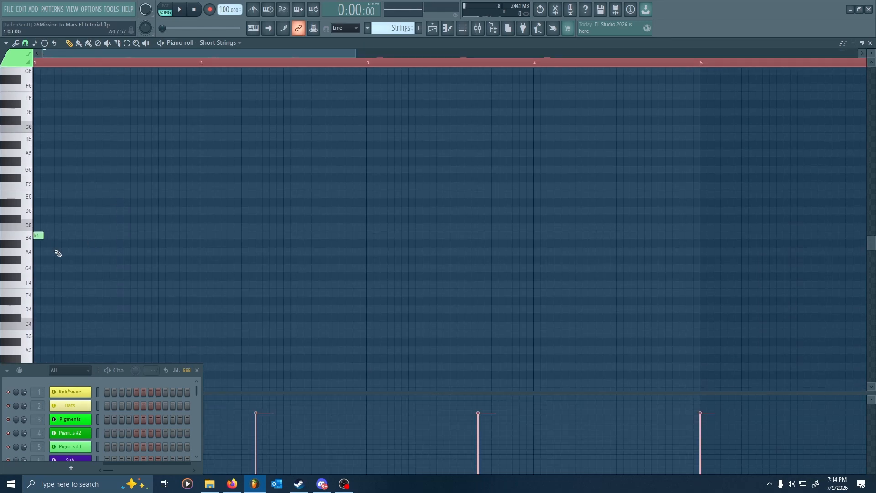
{"action": "key", "text": "ctrl+Up"}
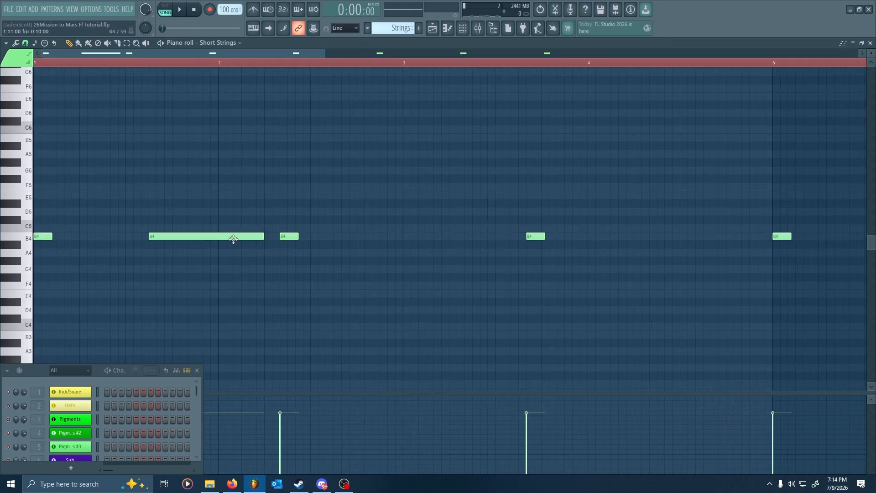
{"action": "left_click_drag", "start_coordinate": [233, 241], "coordinate": [254, 238]}
{"action": "left_click", "coordinate": [55, 236]}
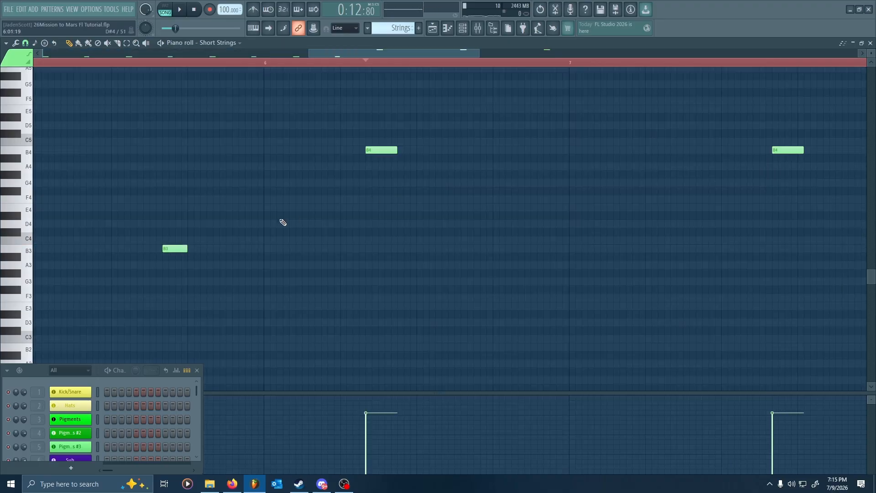
Return the playhead to the start of the Short Strings pattern and add a 6/4 time signature marker there
{"action": "scroll", "coordinate": [310, 224], "scroll_direction": "down", "scroll_amount": 6}
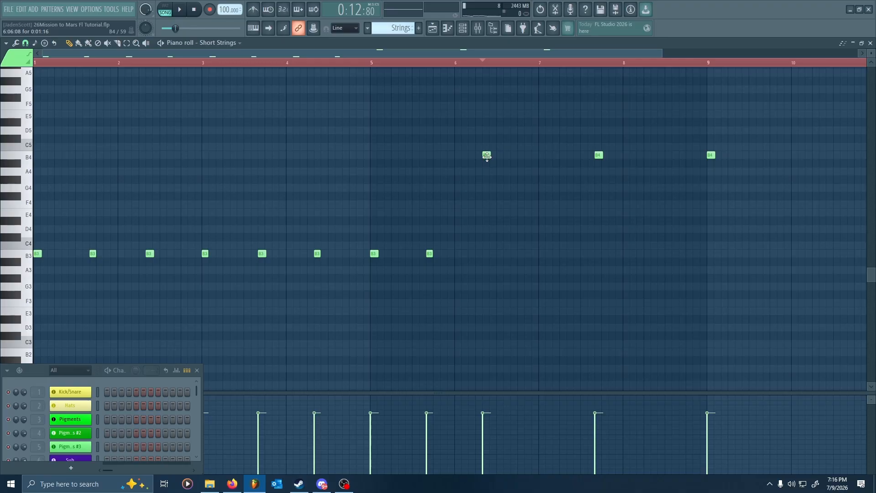
{"action": "scroll", "coordinate": [487, 219], "scroll_direction": "up", "scroll_amount": 2}
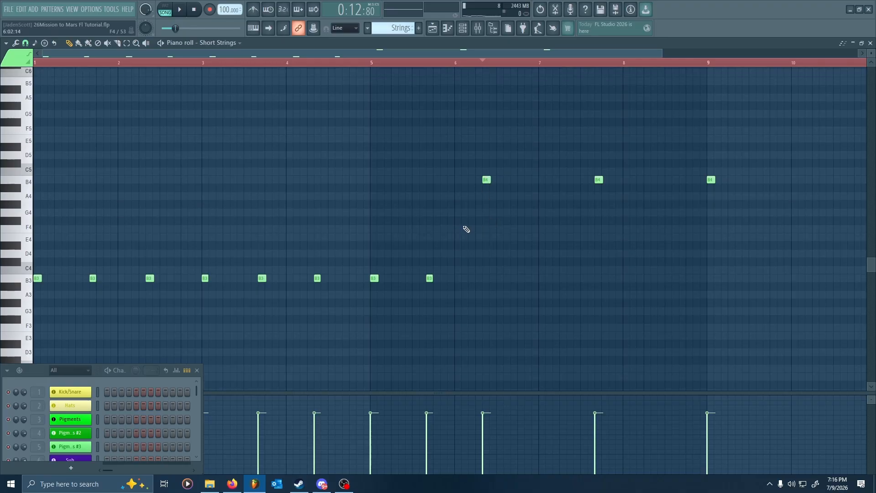
{"action": "left_click_drag", "start_coordinate": [392, 64], "coordinate": [30, 64]}
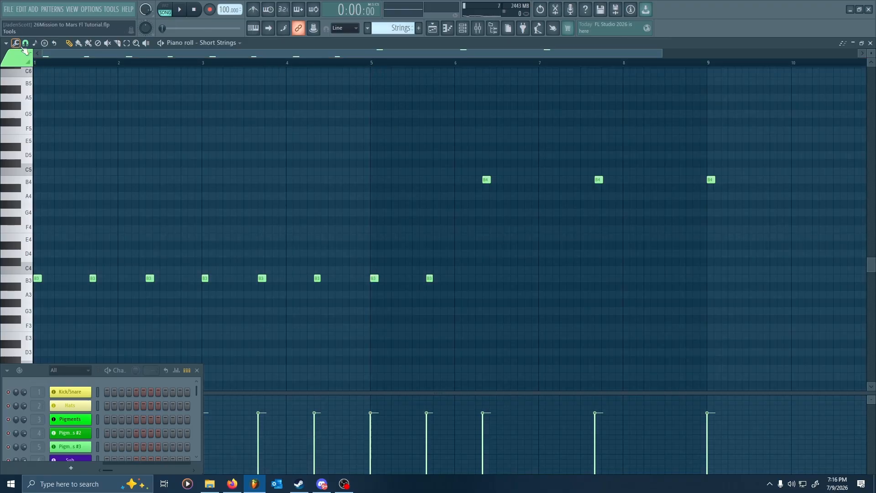
{"action": "left_click", "coordinate": [6, 43]}
{"action": "mouse_move", "coordinate": [46, 133]}
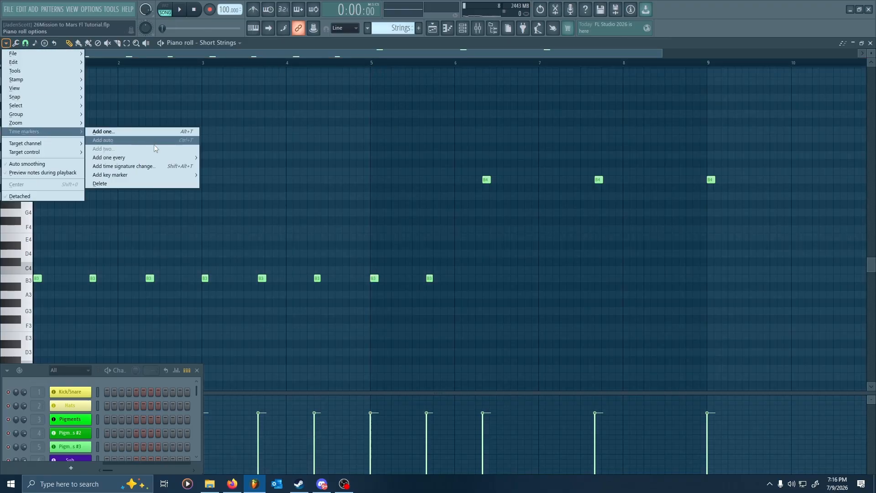
{"action": "left_click", "coordinate": [137, 167]}
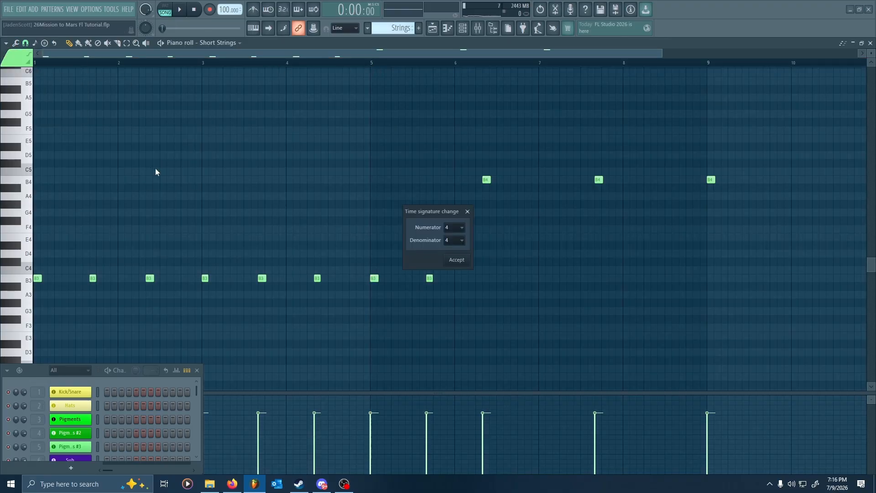
{"action": "left_click", "coordinate": [456, 229]}
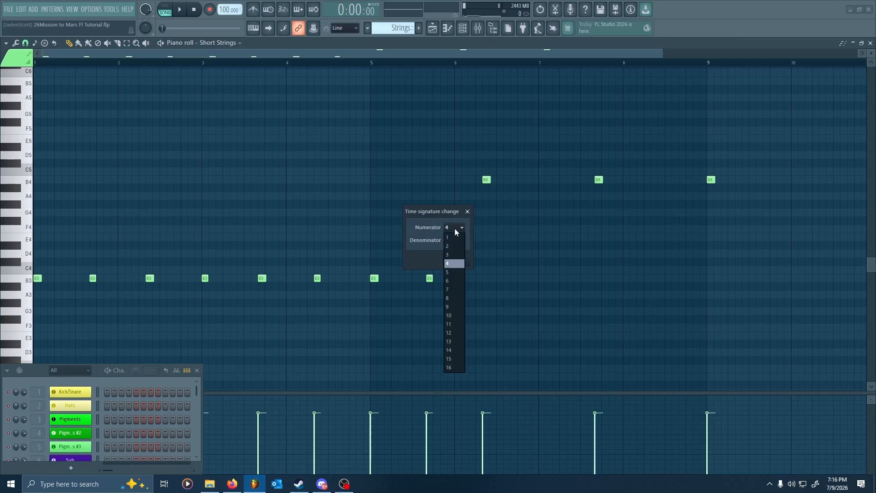
{"action": "left_click", "coordinate": [459, 282]}
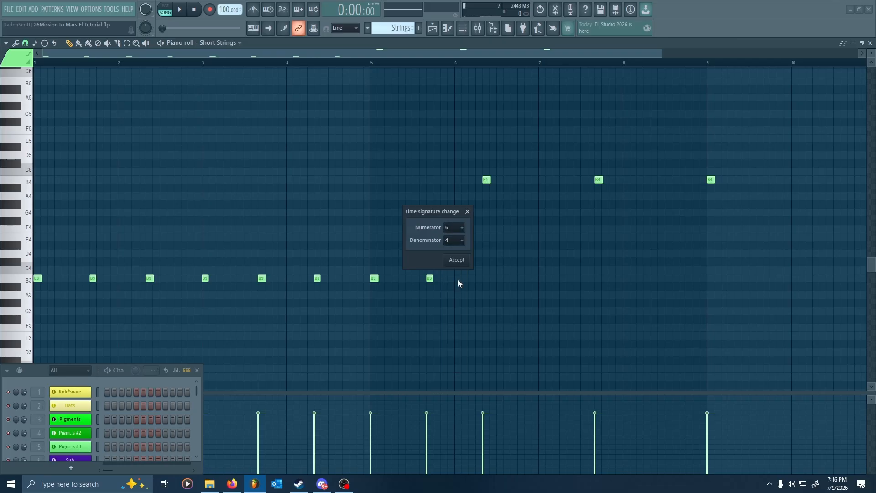
{"action": "left_click", "coordinate": [457, 256]}
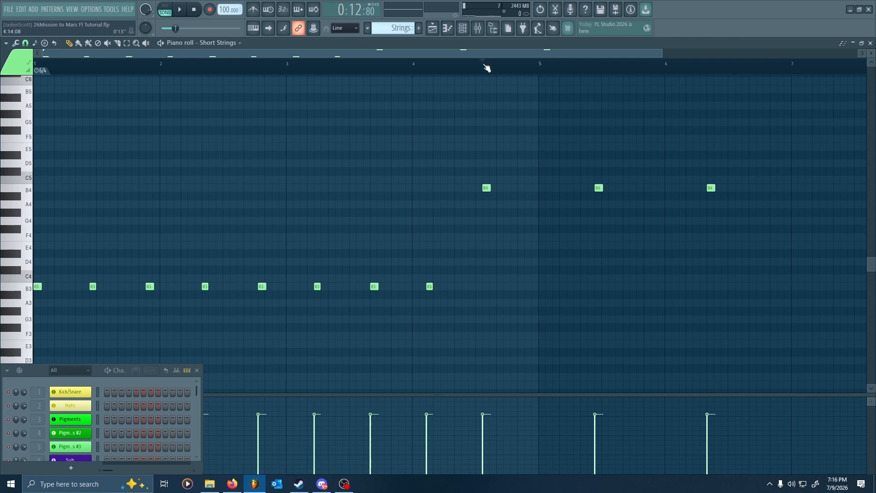
Add a time marker named Bar 5 at the first remaining B4 note and play the pattern
{"action": "left_click", "coordinate": [5, 44]}
{"action": "mouse_move", "coordinate": [32, 132]}
{"action": "left_click", "coordinate": [98, 132]}
{"action": "key", "text": "Return"}
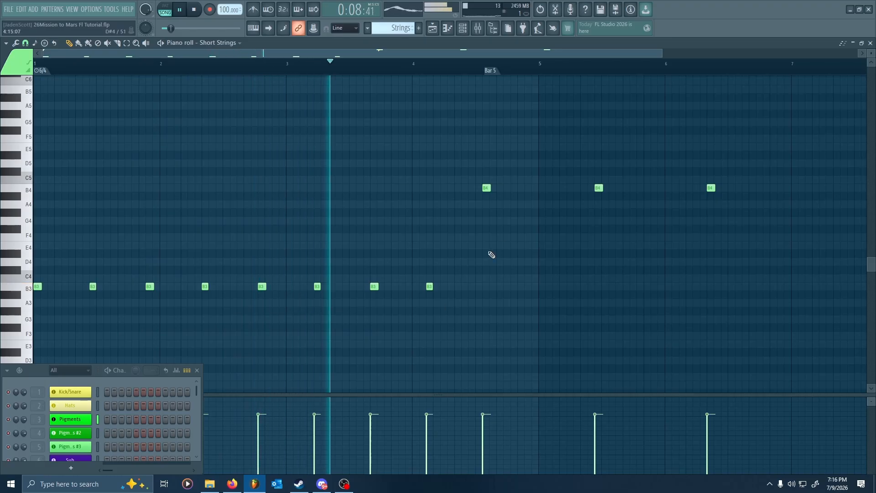
{"action": "scroll", "coordinate": [493, 228], "scroll_direction": "up", "scroll_amount": 5}
{"action": "key", "text": "space"}
{"action": "scroll", "coordinate": [439, 160], "scroll_direction": "down", "scroll_amount": 5}
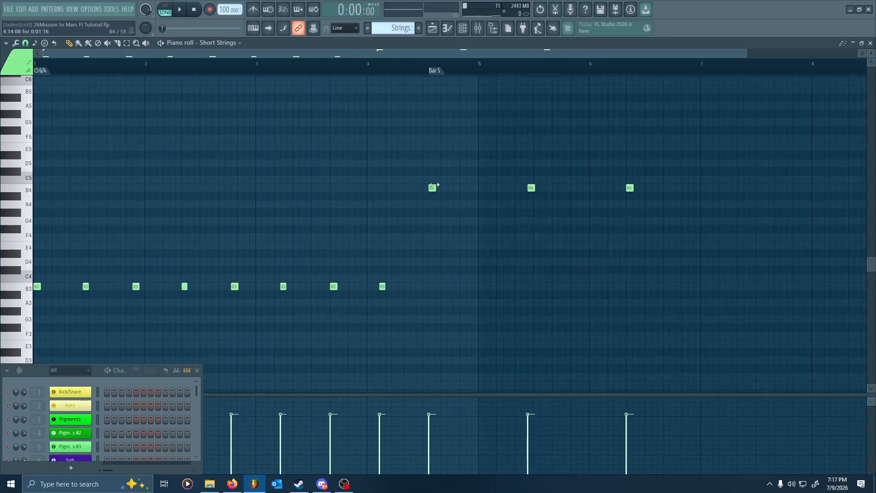
Try time signatures of 8/4 and 5/4 on the marker at the start of the pattern
{"action": "left_click", "coordinate": [40, 70]}
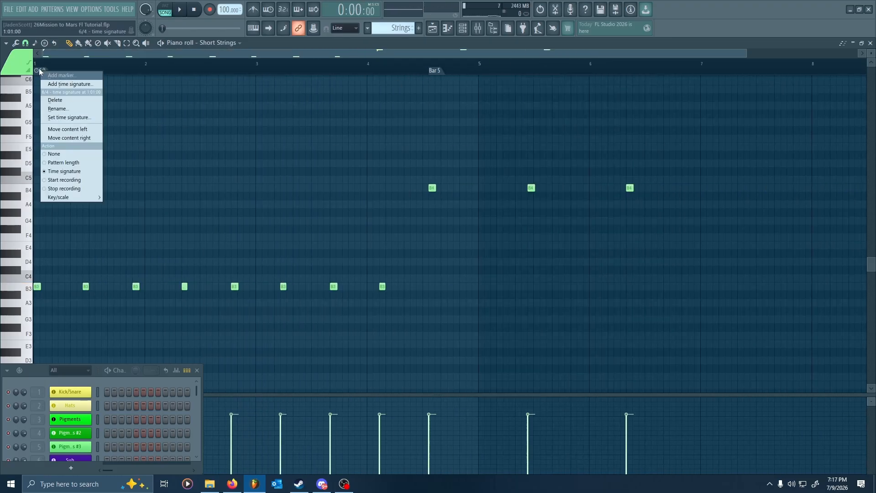
{"action": "left_click", "coordinate": [40, 71]}
{"action": "left_click", "coordinate": [41, 74]}
{"action": "left_click", "coordinate": [69, 118]}
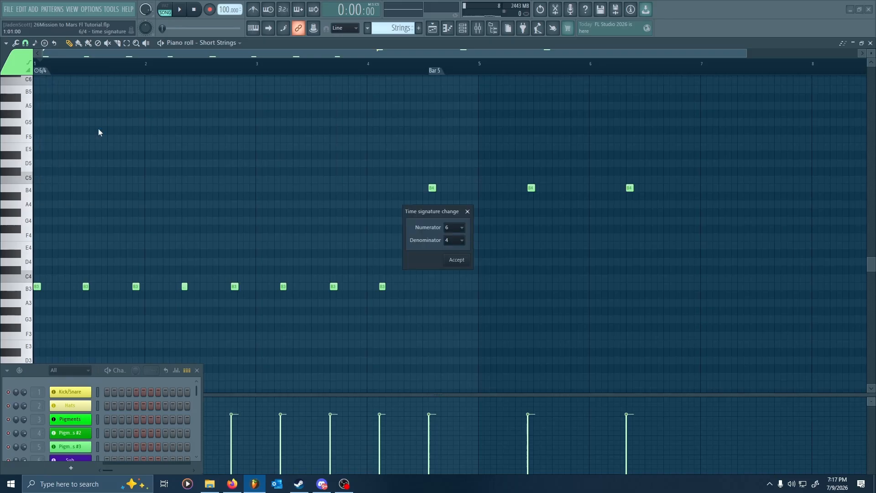
{"action": "left_click", "coordinate": [455, 228]}
{"action": "left_click", "coordinate": [454, 296]}
{"action": "left_click", "coordinate": [455, 228]}
{"action": "left_click", "coordinate": [455, 270]}
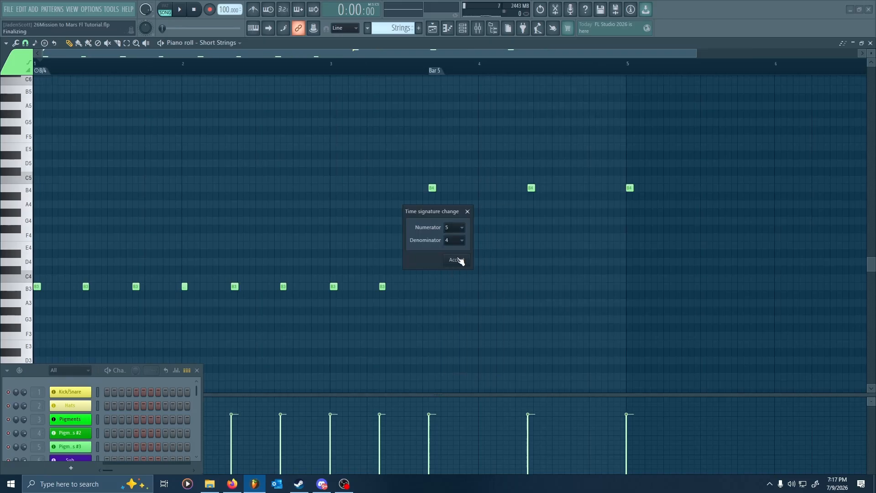
{"action": "left_click", "coordinate": [458, 260]}
Change the opening time signature marker to 3/4, followed by 6/8, to compare the bar divisions
{"action": "right_click", "coordinate": [40, 70]}
{"action": "left_click", "coordinate": [69, 116]}
{"action": "left_click", "coordinate": [455, 227]}
{"action": "left_click", "coordinate": [454, 253]}
{"action": "left_click", "coordinate": [457, 259]}
{"action": "right_click", "coordinate": [40, 70]}
{"action": "left_click", "coordinate": [68, 116]}
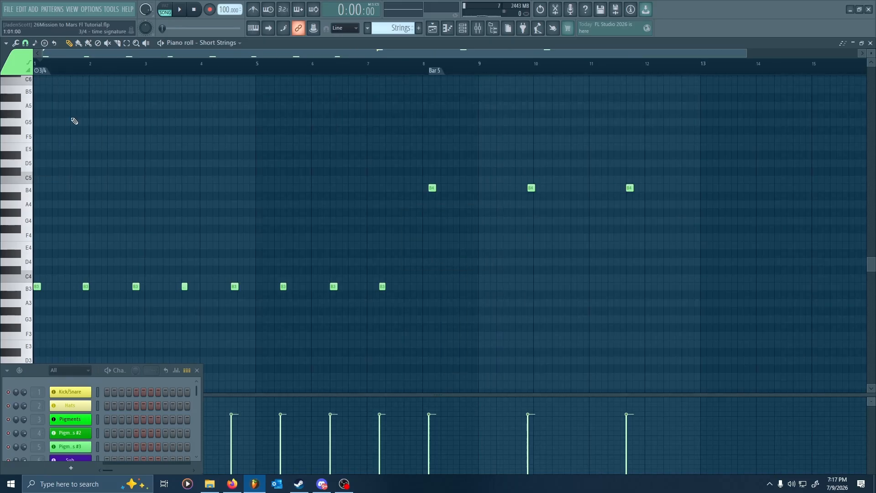
{"action": "left_click", "coordinate": [455, 228]}
{"action": "left_click", "coordinate": [459, 282]}
{"action": "left_click", "coordinate": [458, 261]}
Set the opening marker's time signature to 7/8
{"action": "right_click", "coordinate": [40, 70]}
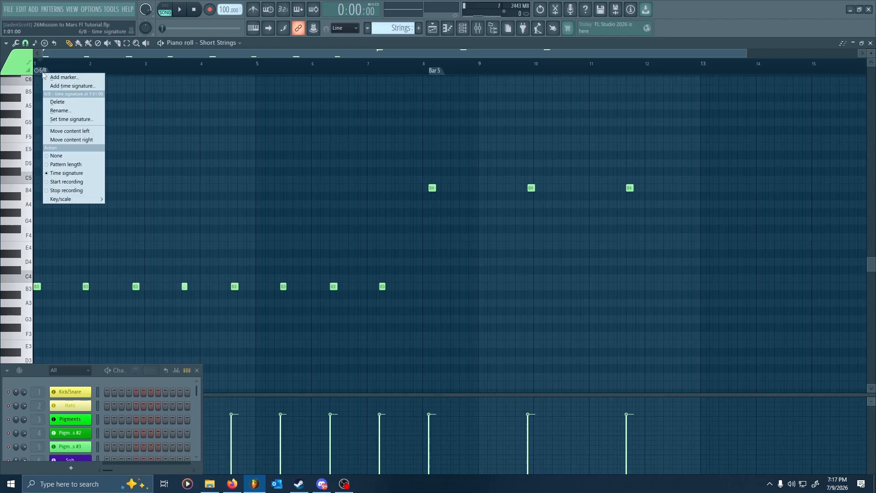
{"action": "left_click", "coordinate": [69, 116]}
{"action": "left_click", "coordinate": [456, 228]}
{"action": "left_click", "coordinate": [454, 289]}
{"action": "left_click", "coordinate": [457, 260]}
{"action": "right_click", "coordinate": [40, 70]}
{"action": "left_click", "coordinate": [68, 116]}
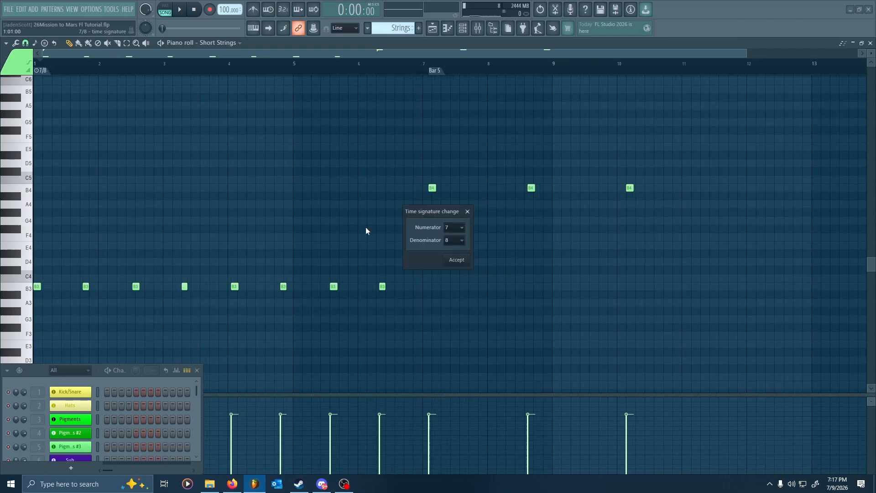
{"action": "left_click", "coordinate": [456, 264]}
Change the opening marker's time signature denominator to 16 for a 7/16 grid
{"action": "right_click", "coordinate": [40, 70]}
{"action": "left_click", "coordinate": [69, 116]}
{"action": "left_click", "coordinate": [457, 240]}
{"action": "left_click", "coordinate": [456, 277]}
{"action": "left_click", "coordinate": [457, 262]}
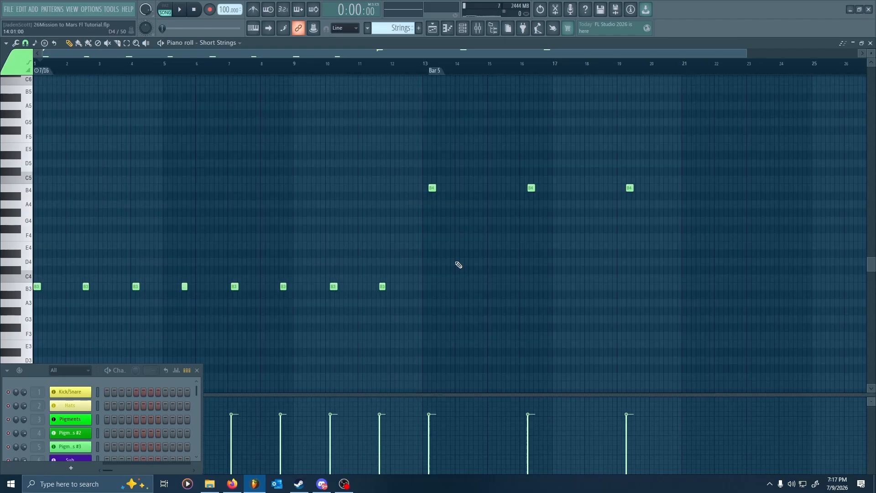
Set the opening marker's time signature to 4/4
{"action": "right_click", "coordinate": [42, 71]}
{"action": "left_click", "coordinate": [69, 116]}
{"action": "left_click", "coordinate": [456, 227]}
{"action": "left_click", "coordinate": [461, 284]}
{"action": "left_click", "coordinate": [457, 260]}
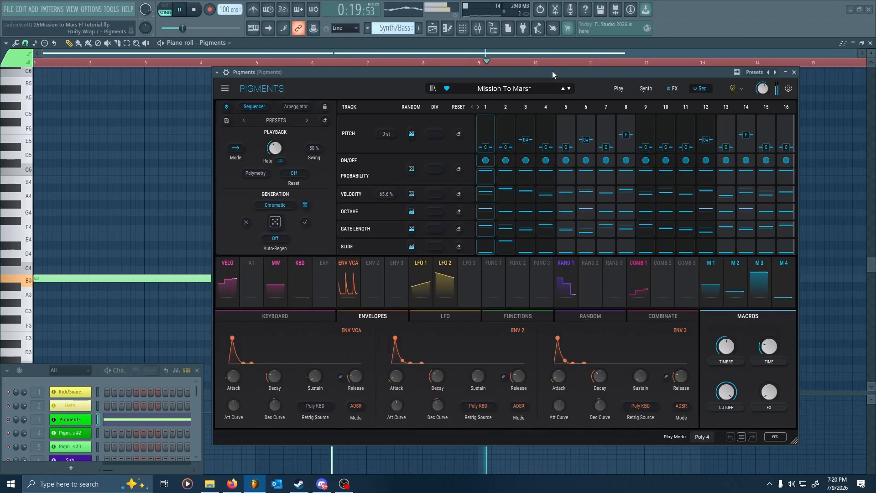
Close the Pigments window and stop playback
{"action": "left_click", "coordinate": [794, 72]}
{"action": "key", "text": "space"}
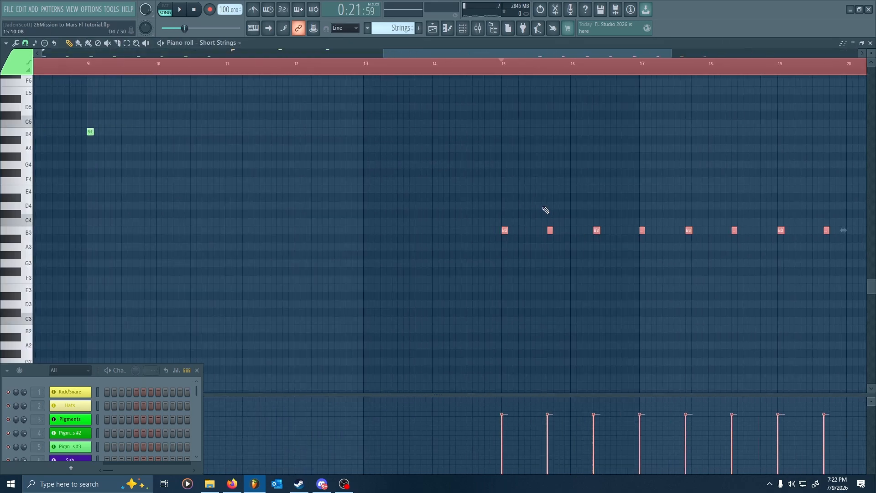
Remove the in-between B3 notes from the opening bars and play the Short Strings pattern from bar 1
{"action": "left_click_drag", "start_coordinate": [321, 205], "coordinate": [472, 205]}
{"action": "scroll", "coordinate": [472, 204], "scroll_direction": "down", "scroll_amount": 2}
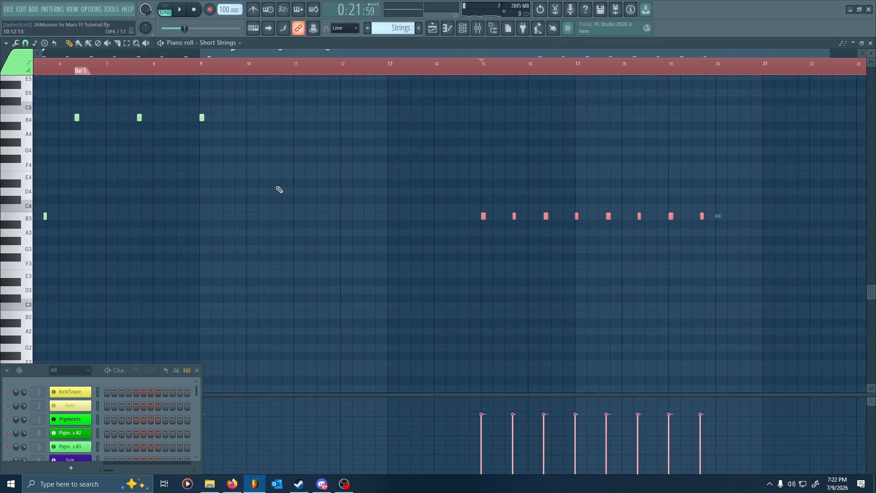
{"action": "left_click_drag", "start_coordinate": [128, 195], "coordinate": [332, 213]}
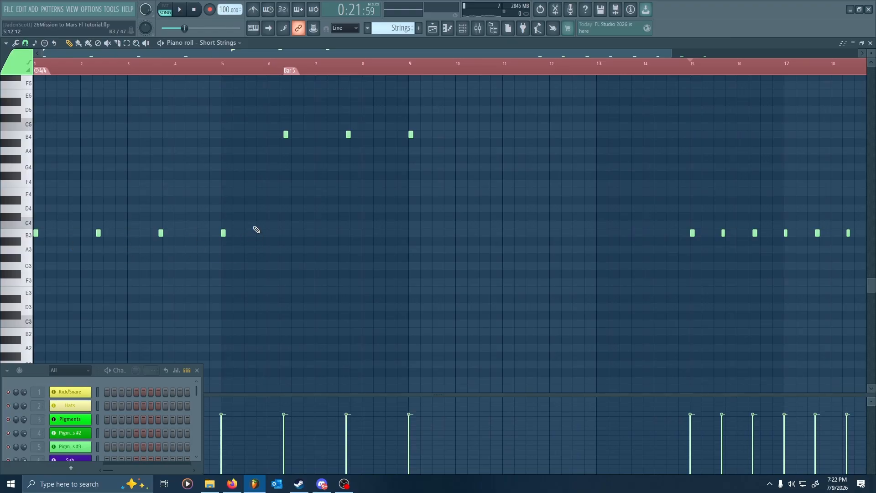
{"action": "left_click", "coordinate": [44, 67]}
{"action": "key", "text": "space"}
Add a short F#3 note just before the second B3 hit in bar 2 and play the pattern
{"action": "scroll", "coordinate": [75, 130], "scroll_direction": "up", "scroll_amount": 3}
{"action": "left_click_drag", "start_coordinate": [156, 140], "coordinate": [200, 177]}
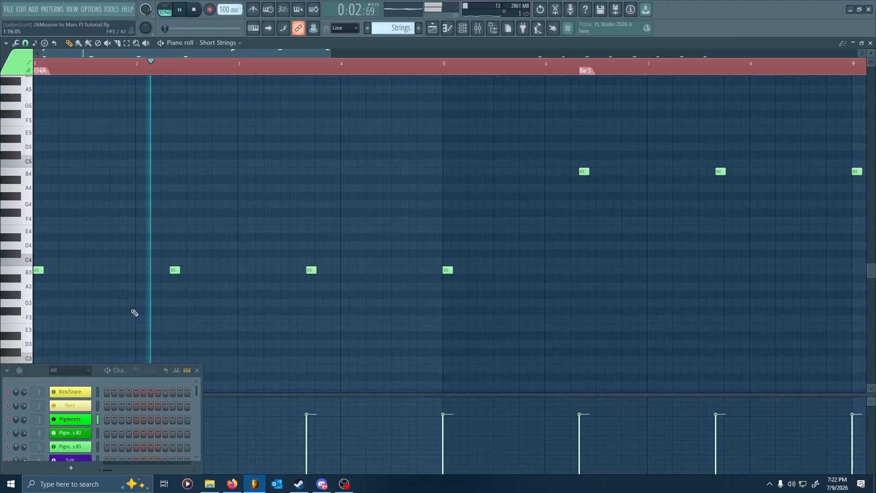
{"action": "scroll", "coordinate": [157, 299], "scroll_direction": "up", "scroll_amount": 3}
{"action": "key", "text": "space"}
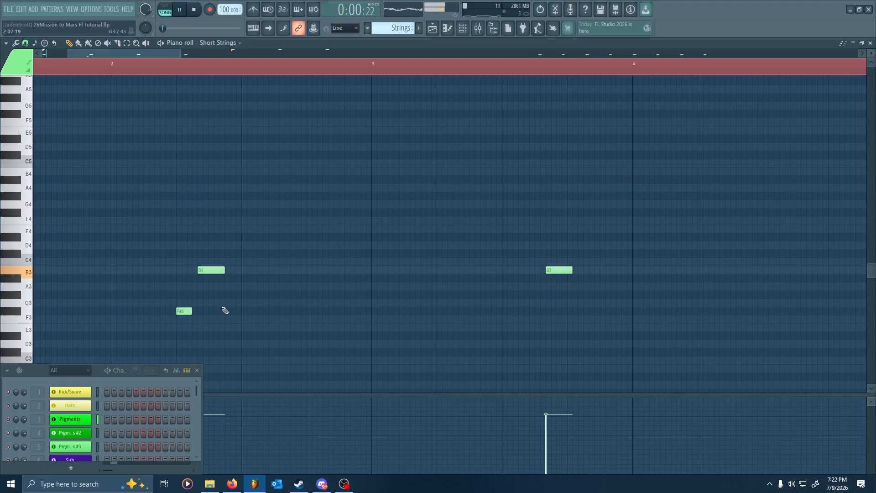
Play the Short Strings pattern and examine the F#3 pickup notes leading into the B3 hits across bars 2 to 5
{"action": "left_click_drag", "start_coordinate": [225, 311], "coordinate": [349, 276]}
{"action": "key", "text": "space"}
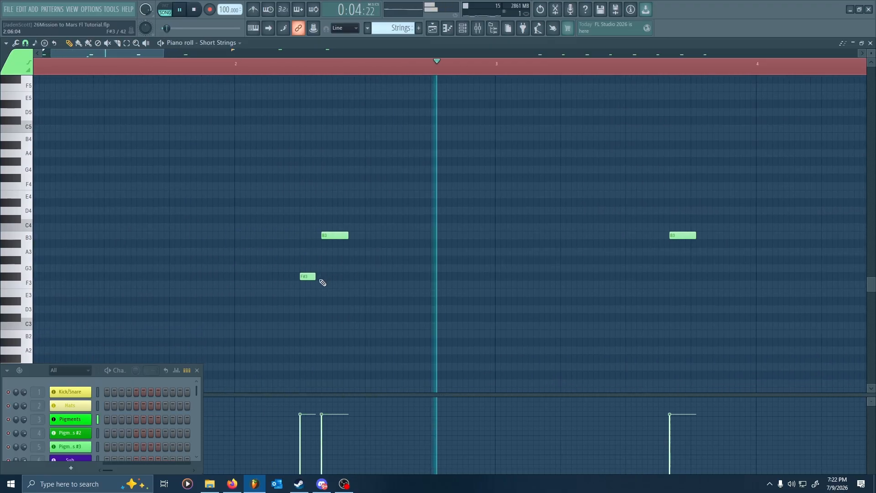
{"action": "left_click_drag", "start_coordinate": [703, 280], "coordinate": [358, 267]}
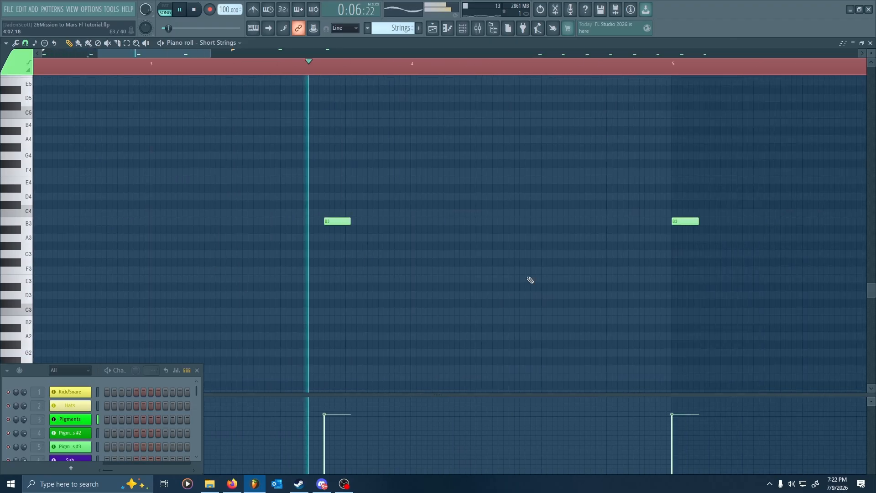
{"action": "scroll", "coordinate": [658, 278], "scroll_direction": "down", "scroll_amount": 2}
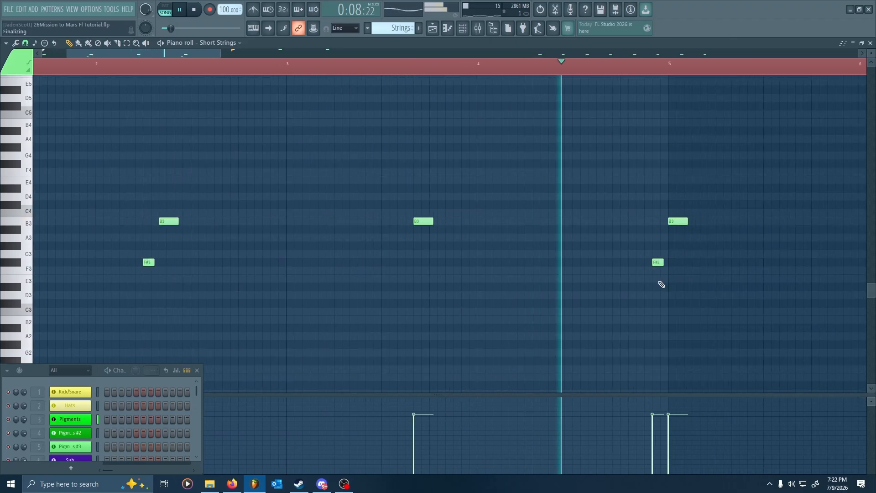
{"action": "scroll", "coordinate": [198, 313], "scroll_direction": "up", "scroll_amount": 4}
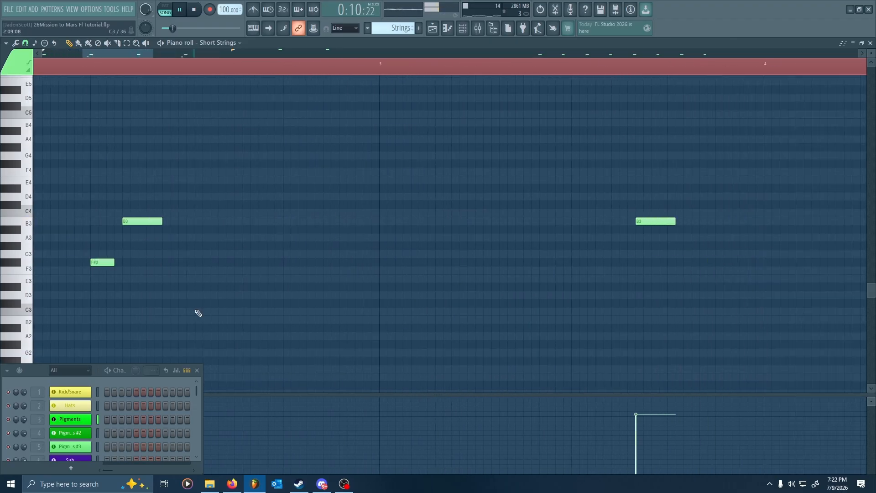
{"action": "scroll", "coordinate": [143, 289], "scroll_direction": "down", "scroll_amount": 8}
{"action": "left_click_drag", "start_coordinate": [464, 259], "coordinate": [64, 290]}
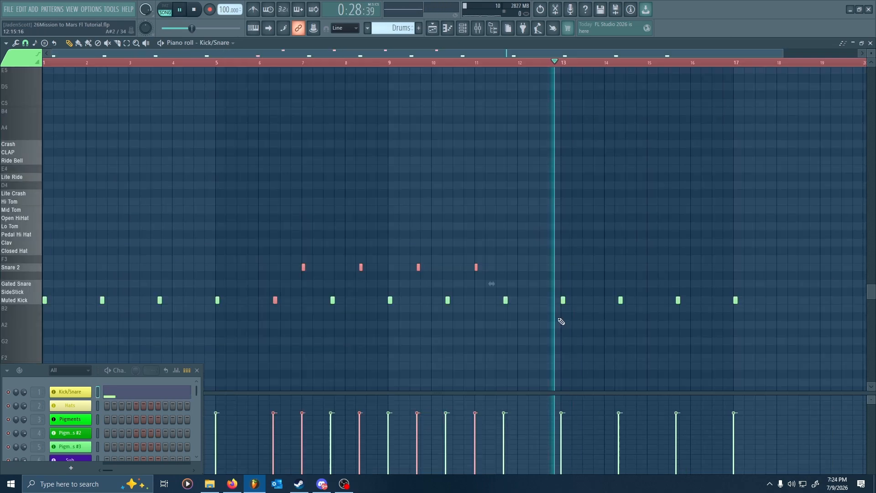
Shift the copied kick and snare notes so their first Muted Kick aligns with the existing kick before bar 12, and close the piano roll
{"action": "scroll", "coordinate": [502, 317], "scroll_direction": "up", "scroll_amount": 4}
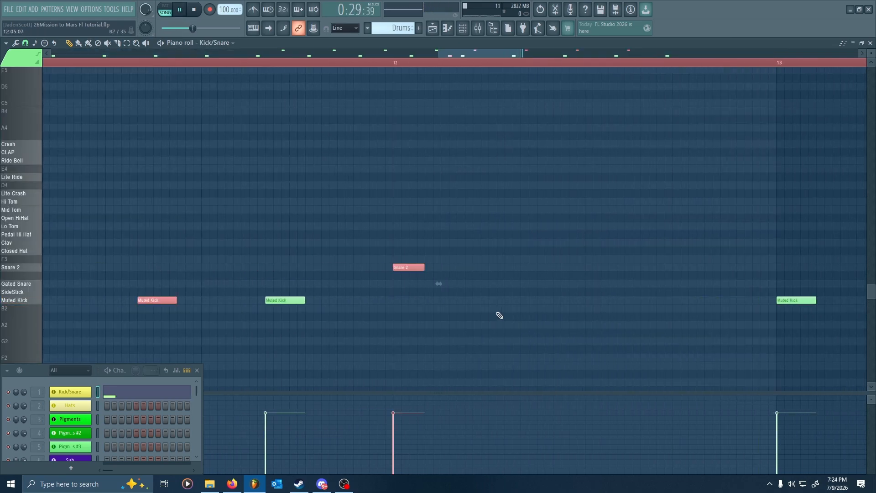
{"action": "left_click_drag", "start_coordinate": [165, 301], "coordinate": [285, 303]}
{"action": "scroll", "coordinate": [416, 307], "scroll_direction": "down", "scroll_amount": 8}
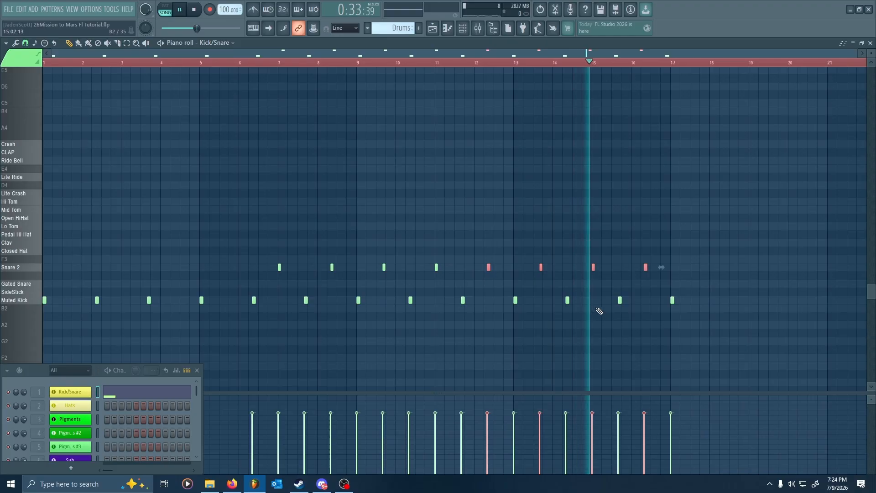
{"action": "key", "text": "space"}
{"action": "left_click", "coordinate": [870, 43]}
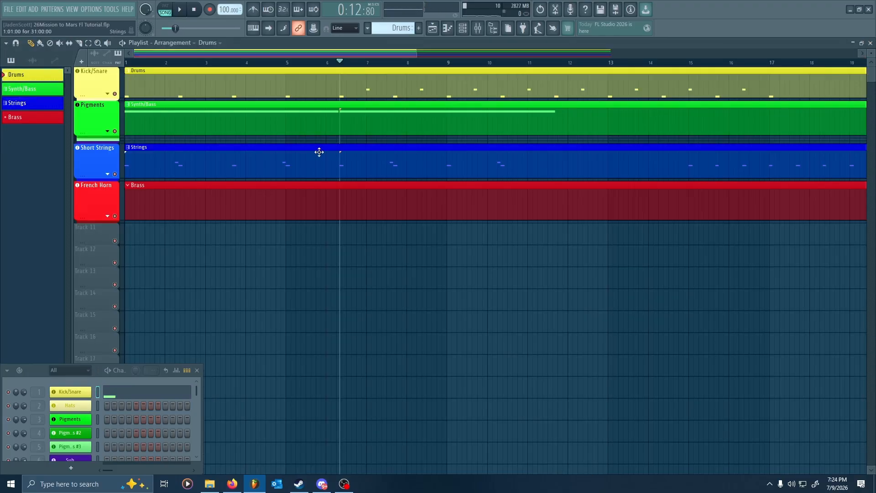
{"action": "scroll", "coordinate": [301, 160], "scroll_direction": "down", "scroll_amount": 4}
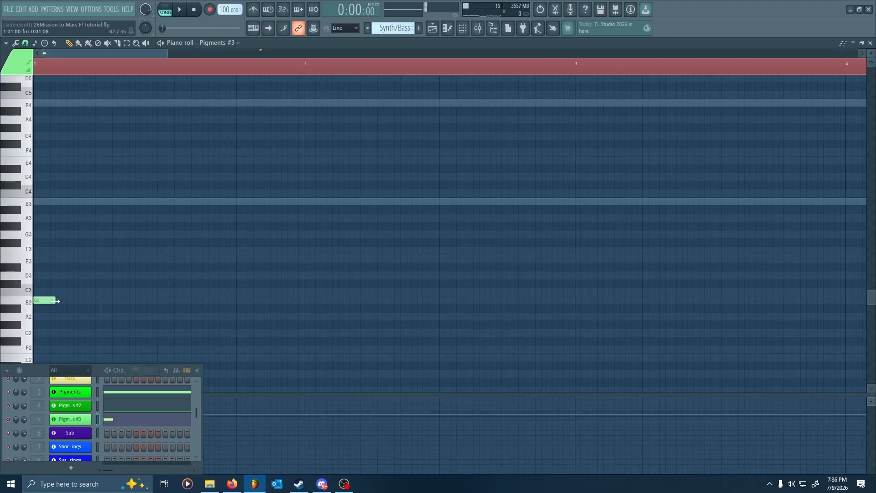
Move the opening Pigments #3 note up to B3, check it in playback, and add another B3 note in bar 1
{"action": "key", "text": "space"}
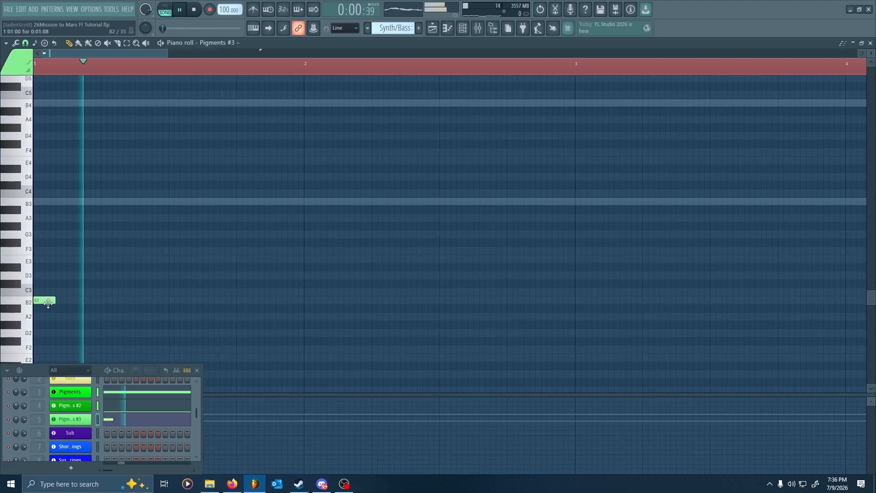
{"action": "left_click_drag", "start_coordinate": [38, 248], "coordinate": [38, 192]}
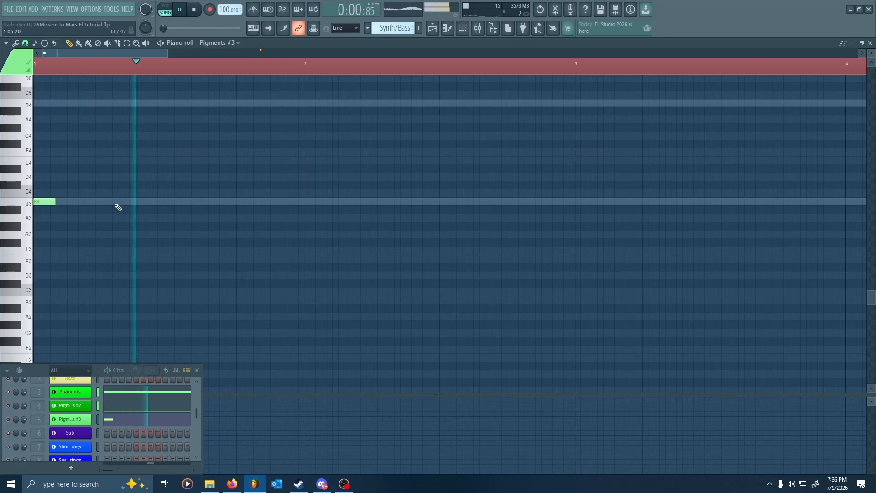
{"action": "key", "text": "space"}
{"action": "key", "text": "space"}
{"action": "left_click", "coordinate": [135, 202]}
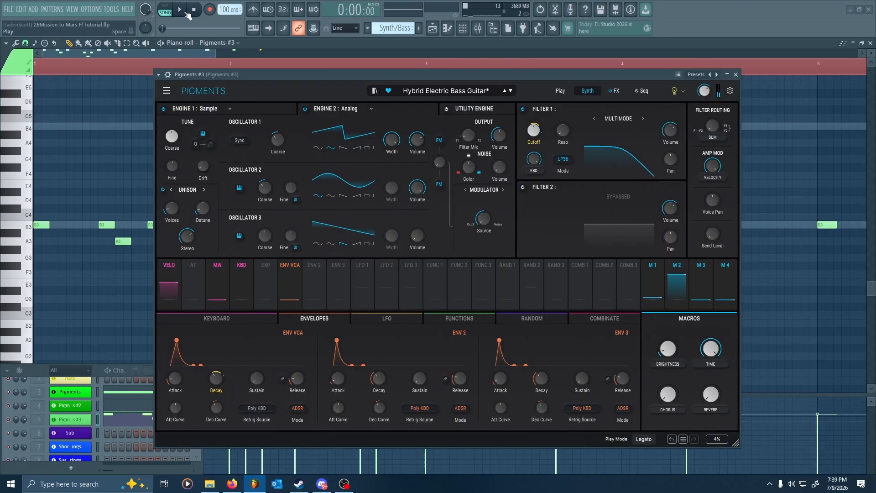
Close the Pigments #3 plugin window and rename its channel Bass with a purple colour
{"action": "left_click", "coordinate": [181, 10]}
{"action": "left_click", "coordinate": [736, 75]}
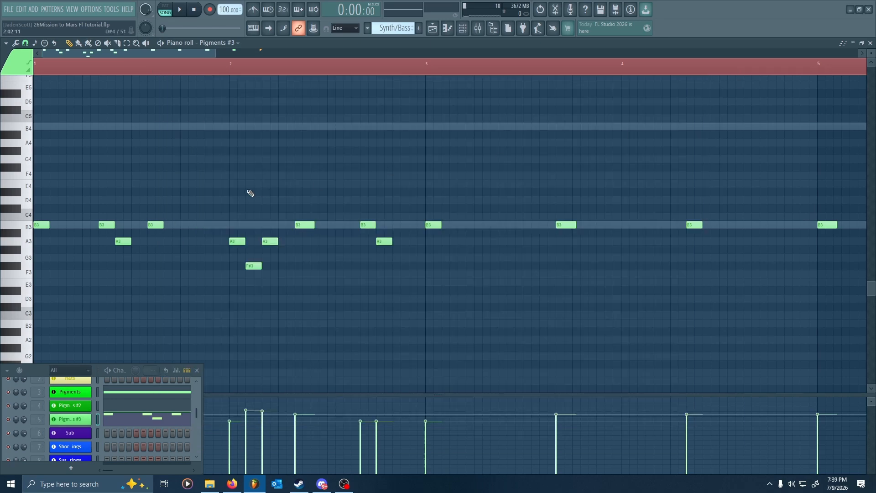
{"action": "key", "text": "F2"}
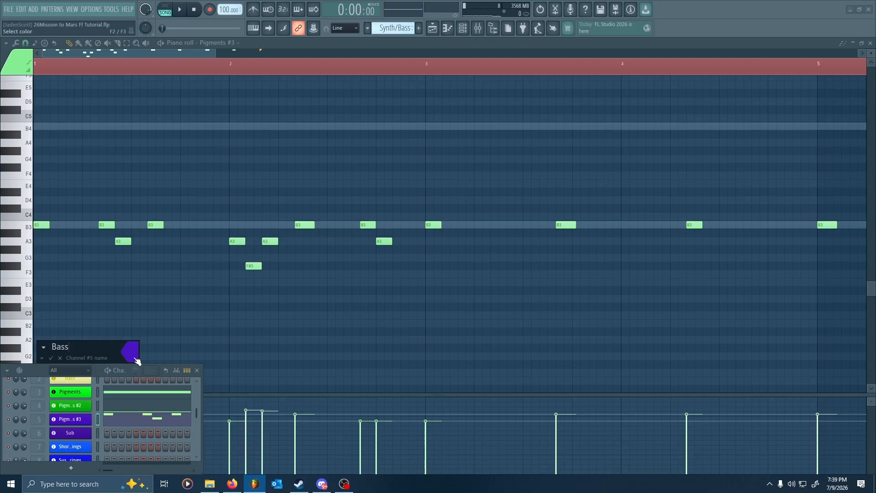
{"action": "key", "text": "Return"}
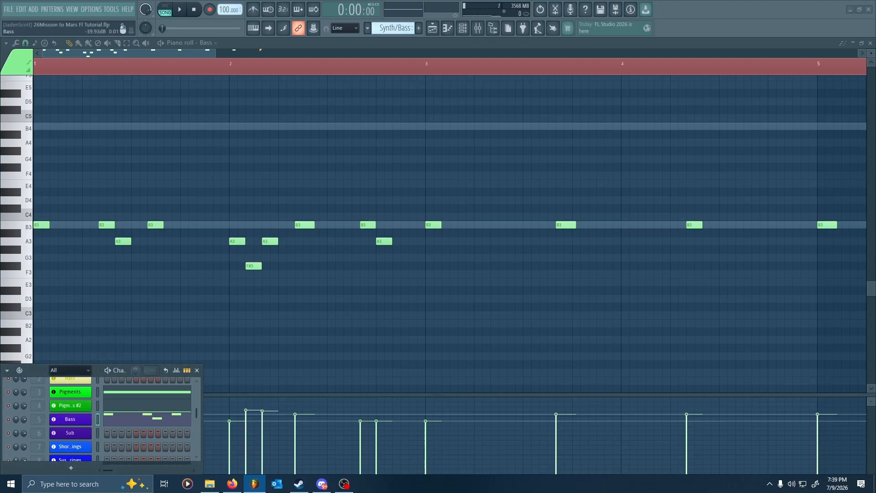
Play the Bass pattern from bar 1 and follow its notes towards bar 5
{"action": "key", "text": "space"}
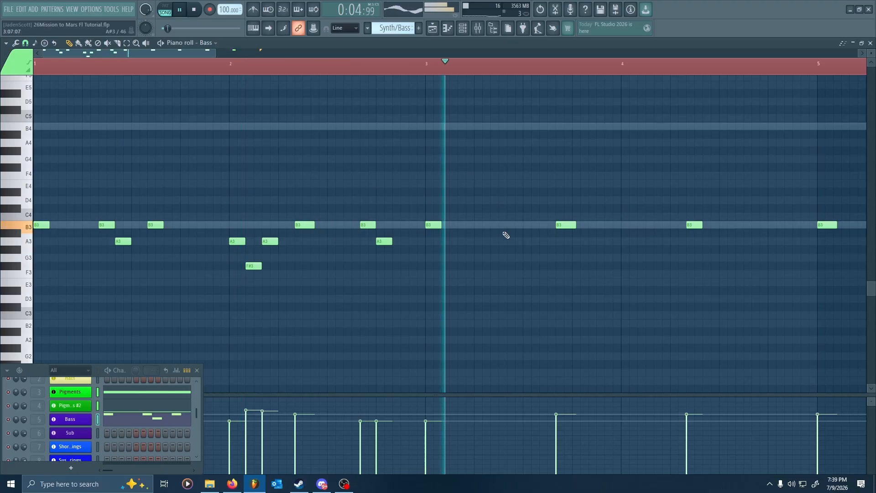
{"action": "left_click_drag", "start_coordinate": [493, 257], "coordinate": [391, 255]}
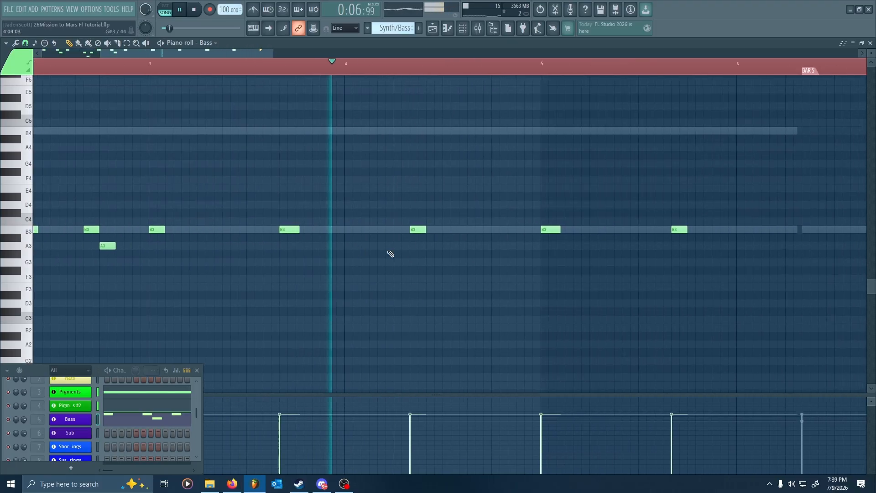
{"action": "scroll", "coordinate": [433, 257], "scroll_direction": "down", "scroll_amount": 3}
{"action": "key", "text": "space"}
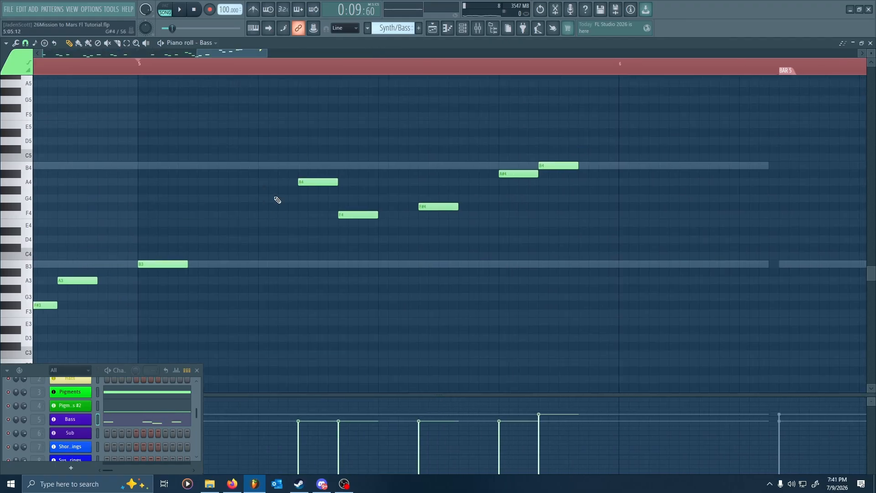
Examine and replay the high run of Bass notes from A4 to B4 in bar 5
{"action": "left_click_drag", "start_coordinate": [278, 200], "coordinate": [349, 209]}
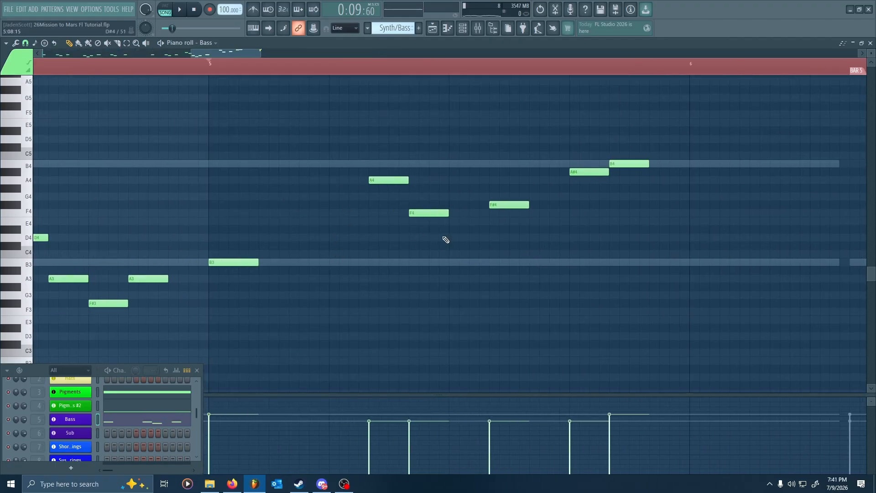
{"action": "left_click_drag", "start_coordinate": [571, 228], "coordinate": [548, 225]}
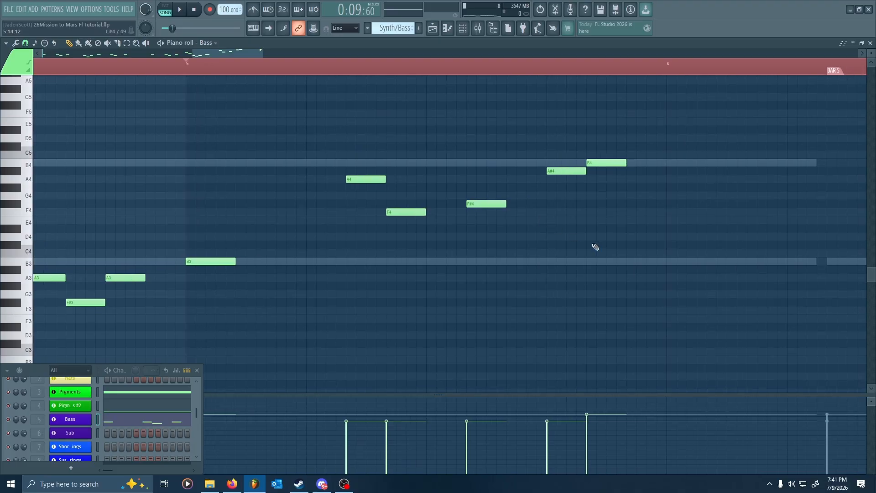
{"action": "key", "text": "space"}
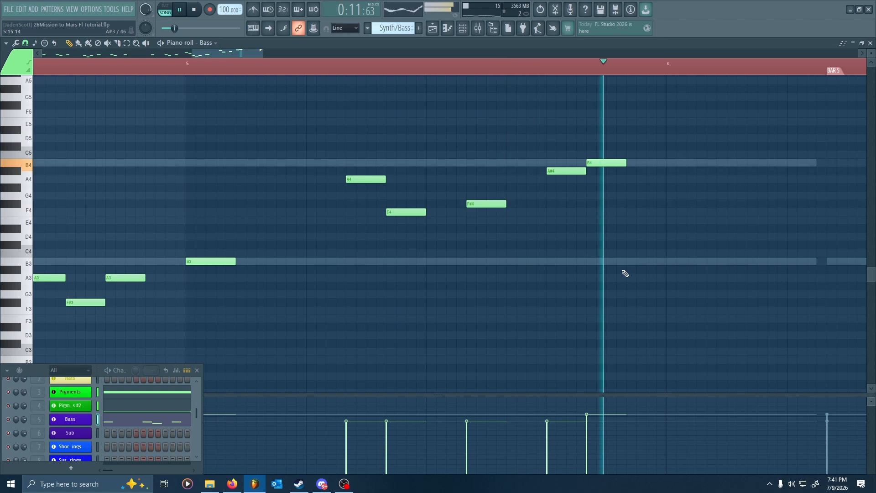
{"action": "key", "text": "space"}
{"action": "scroll", "coordinate": [505, 254], "scroll_direction": "down", "scroll_amount": 2}
{"action": "scroll", "coordinate": [508, 254], "scroll_direction": "up", "scroll_amount": 3}
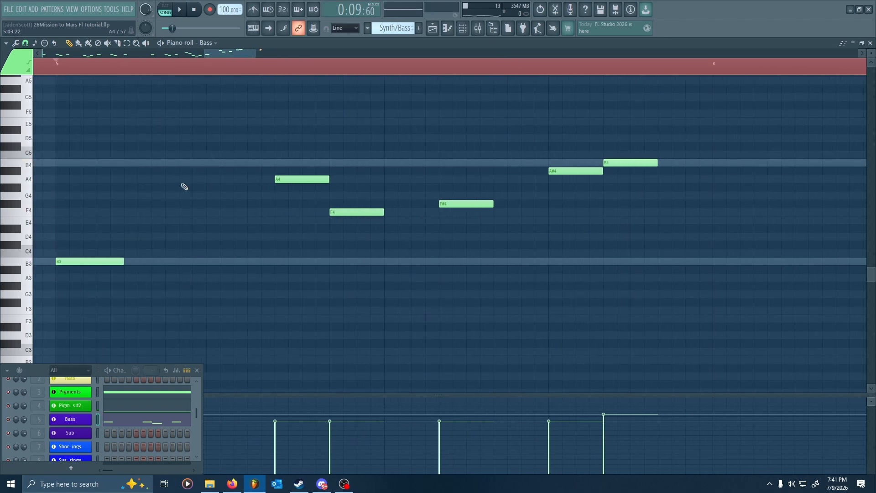
{"action": "key", "text": "space"}
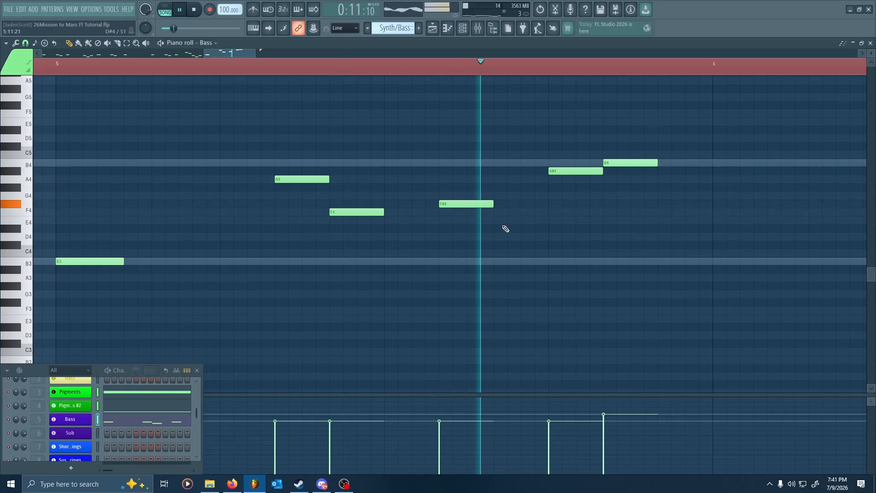
Stop playback, select the five high Bass notes from A4 to B4 in bar 5 and lower them one octave
{"action": "key", "text": "space"}
{"action": "scroll", "coordinate": [449, 242], "scroll_direction": "down", "scroll_amount": 3}
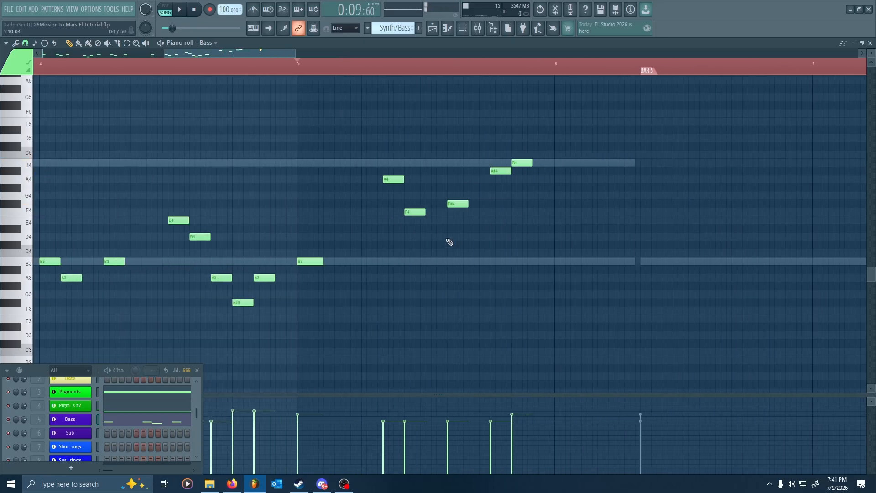
{"action": "left_click_drag", "start_coordinate": [543, 152], "coordinate": [366, 240]}
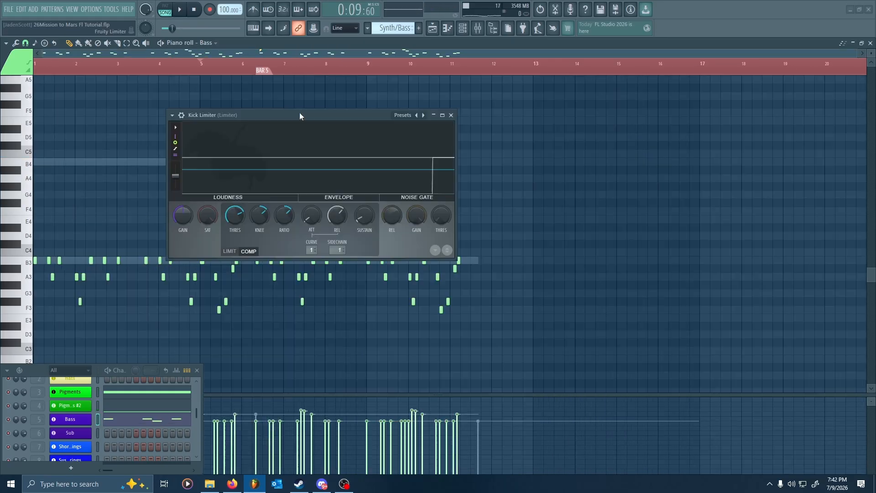
Lower the Kick Limiter compressor's threshold, raise its knee and set its ratio to 2.6:1 during playback, and close the plugin
{"action": "left_click_drag", "start_coordinate": [300, 112], "coordinate": [472, 105]}
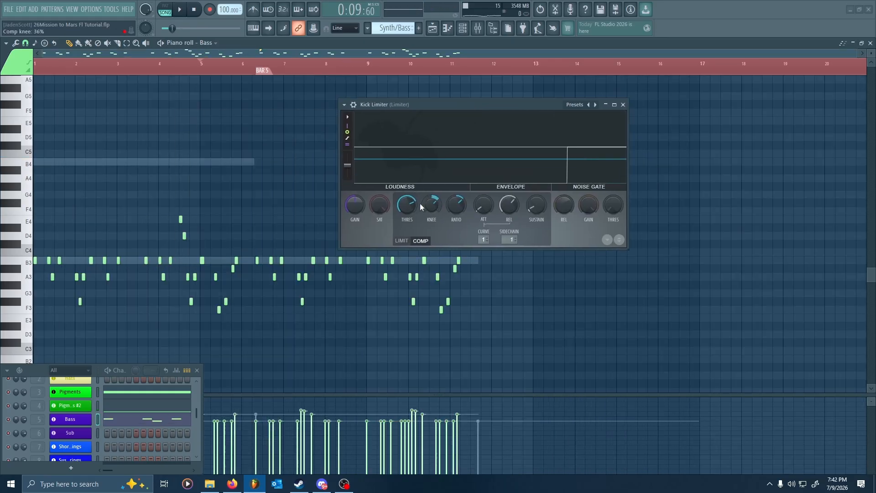
{"action": "key", "text": "space"}
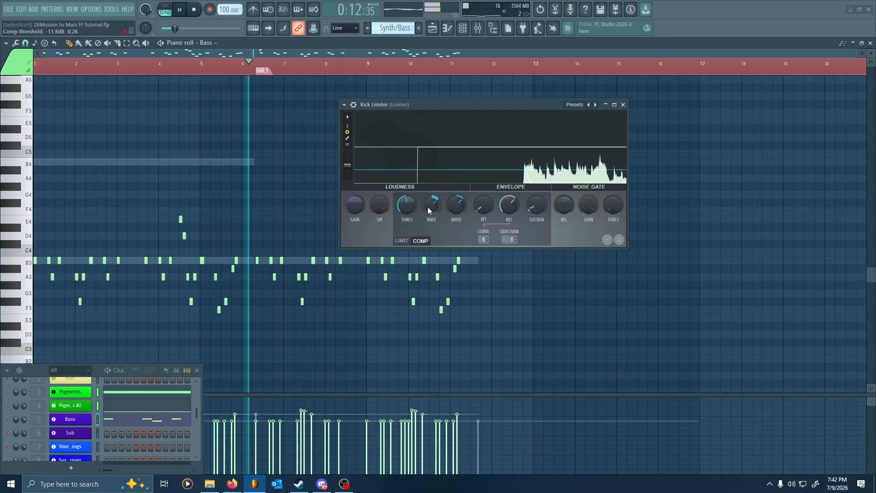
{"action": "left_click_drag", "start_coordinate": [435, 205], "coordinate": [435, 209]}
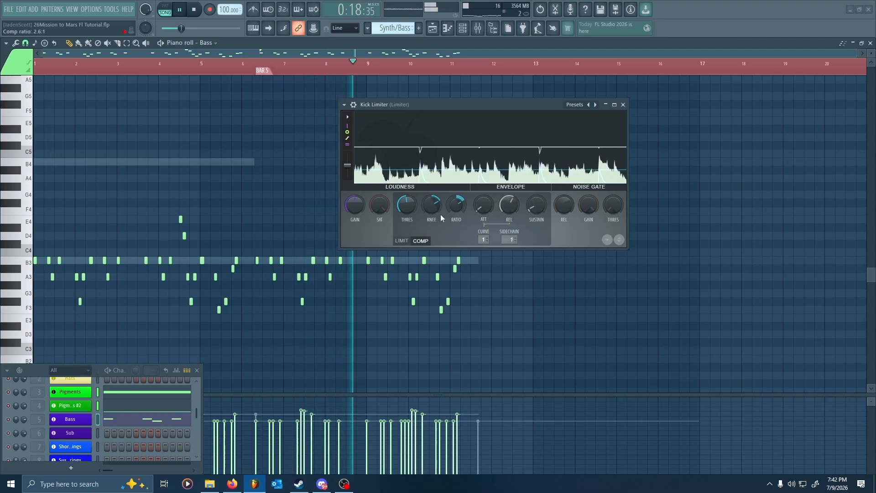
{"action": "left_click_drag", "start_coordinate": [407, 203], "coordinate": [407, 186]}
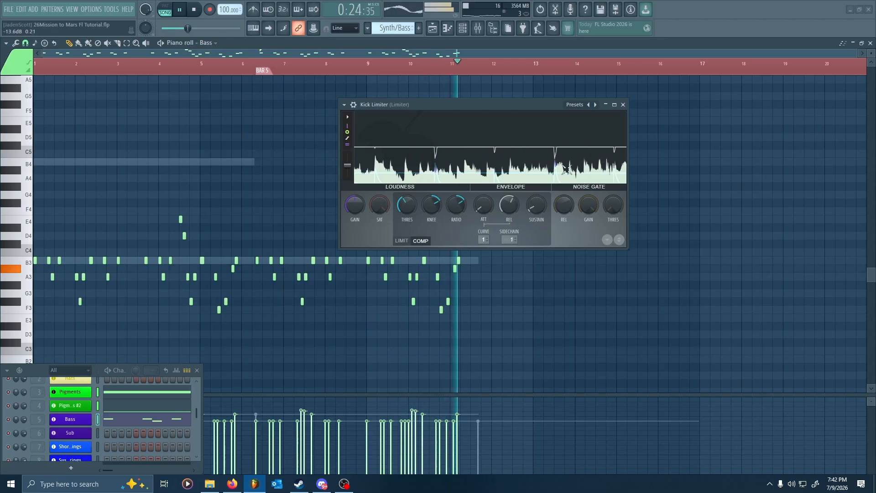
{"action": "key", "text": "space"}
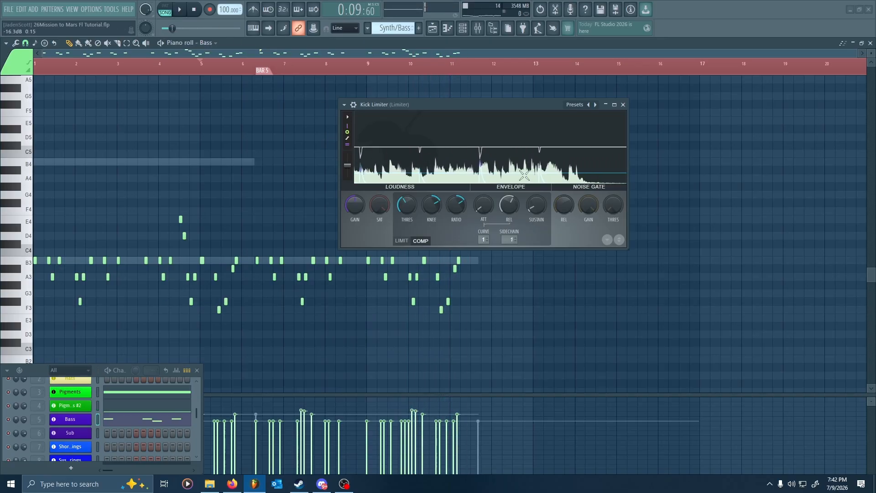
{"action": "left_click_drag", "start_coordinate": [403, 203], "coordinate": [403, 203]}
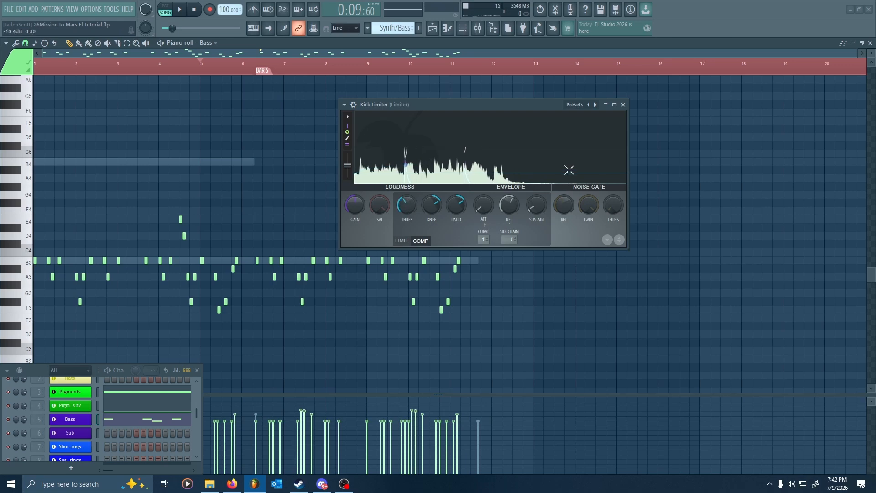
{"action": "left_click", "coordinate": [623, 105]}
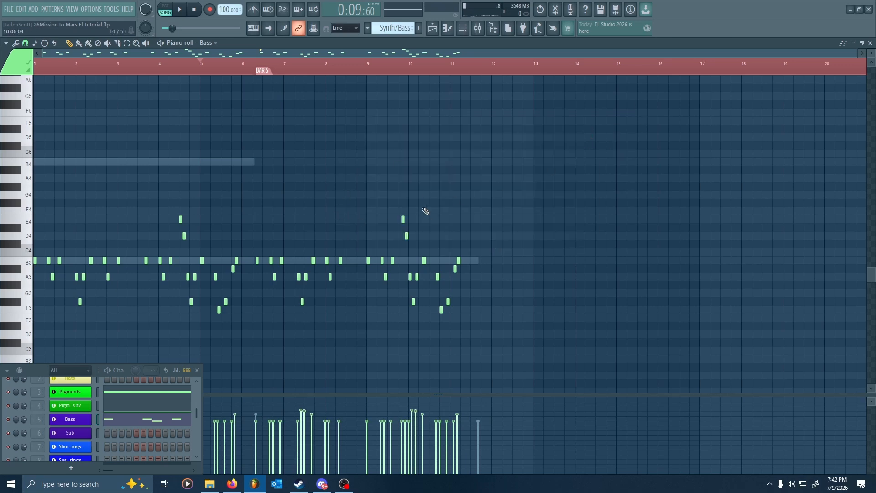
{"action": "scroll", "coordinate": [551, 209], "scroll_direction": "up", "scroll_amount": 1}
{"action": "scroll", "coordinate": [332, 248], "scroll_direction": "up", "scroll_amount": 4}
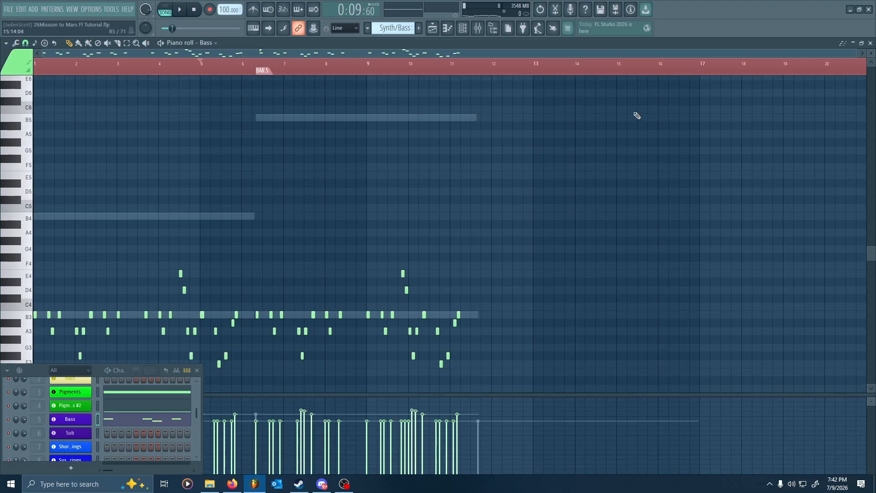
{"action": "scroll", "coordinate": [315, 164], "scroll_direction": "down", "scroll_amount": 6}
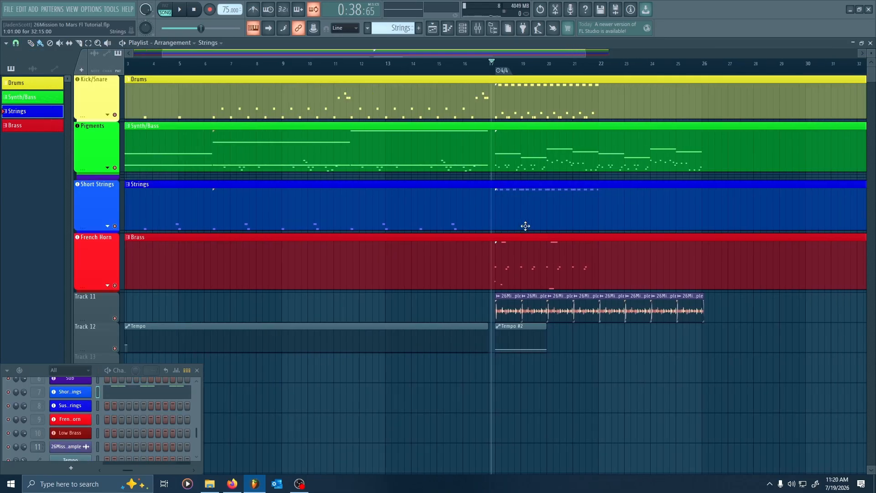
{"action": "scroll", "coordinate": [491, 228], "scroll_direction": "up", "scroll_amount": 3}
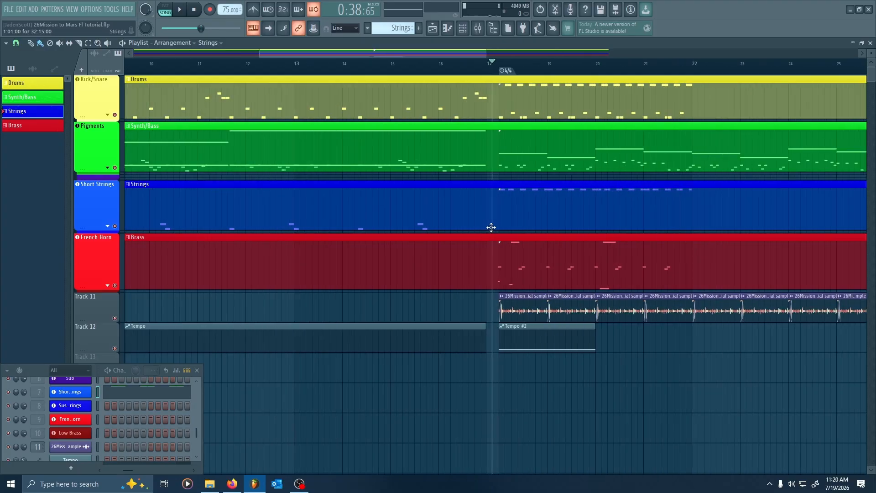
Examine the Pigments and Bass notes around the 4/4 time signature change at bar 18, and return to the playlist
{"action": "left_click_drag", "start_coordinate": [501, 227], "coordinate": [347, 250]}
{"action": "scroll", "coordinate": [481, 259], "scroll_direction": "down", "scroll_amount": 3}
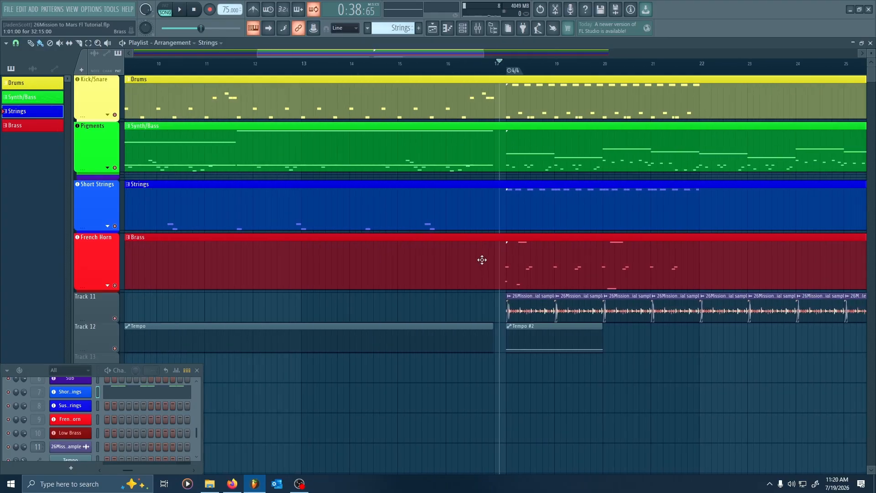
{"action": "scroll", "coordinate": [471, 255], "scroll_direction": "down", "scroll_amount": 2}
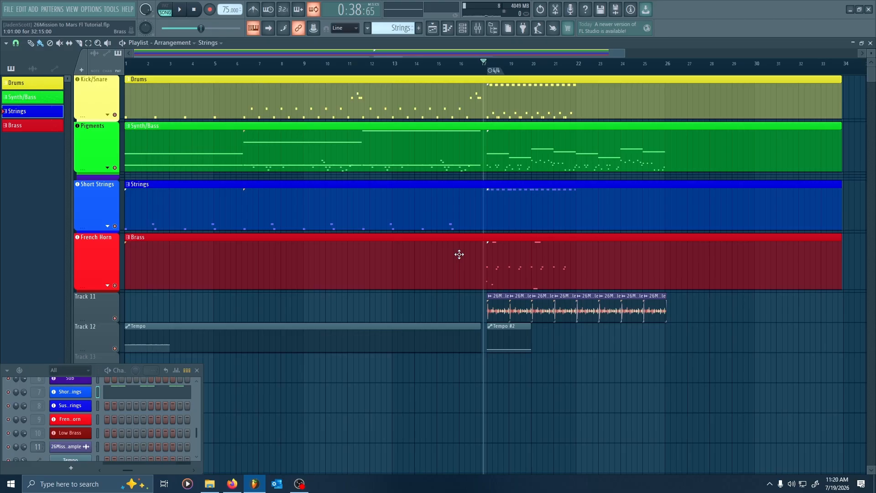
{"action": "double_click", "coordinate": [451, 160]}
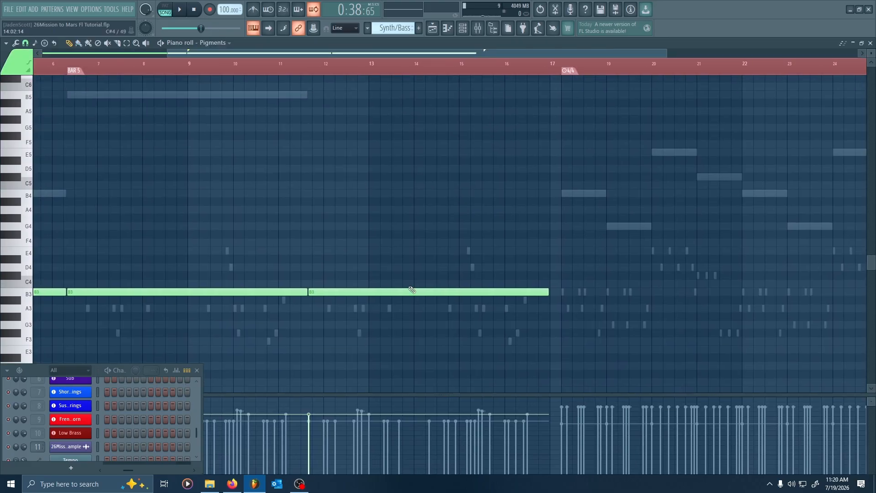
{"action": "double_click", "coordinate": [390, 309]}
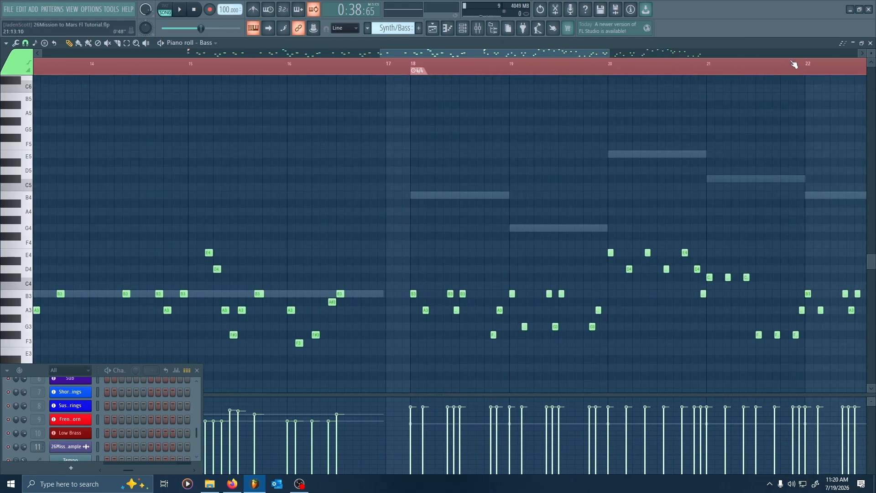
{"action": "left_click", "coordinate": [870, 43]}
{"action": "scroll", "coordinate": [514, 293], "scroll_direction": "up", "scroll_amount": 4}
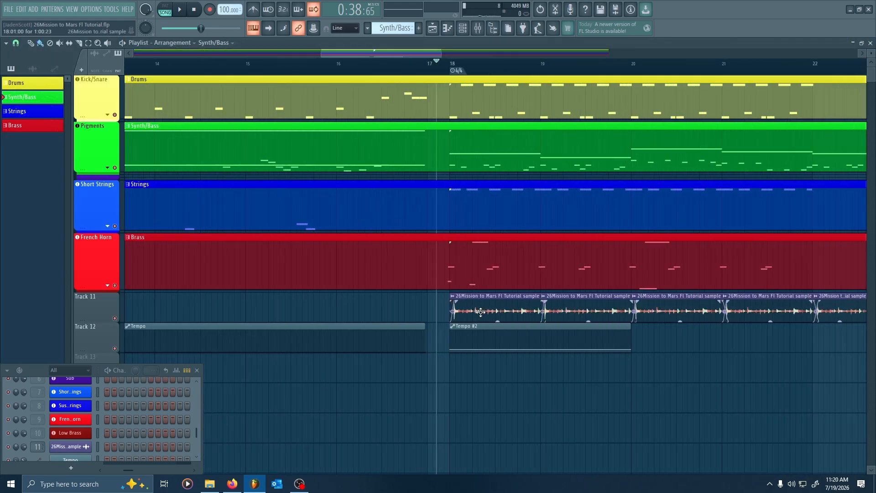
Select the bar 15 to 16 range in the playlist, open its wave file export and cancel the save dialog
{"action": "right_click", "coordinate": [334, 71]}
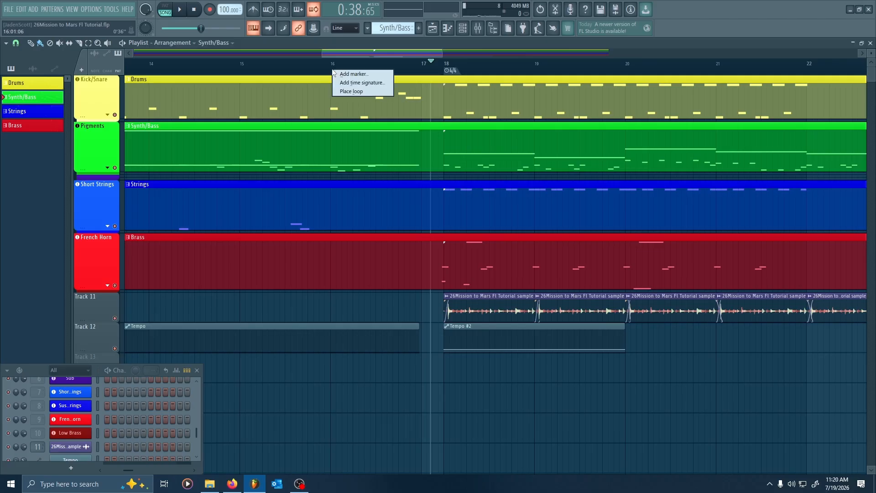
{"action": "left_click", "coordinate": [233, 66]}
{"action": "left_click_drag", "start_coordinate": [255, 77], "coordinate": [334, 84]}
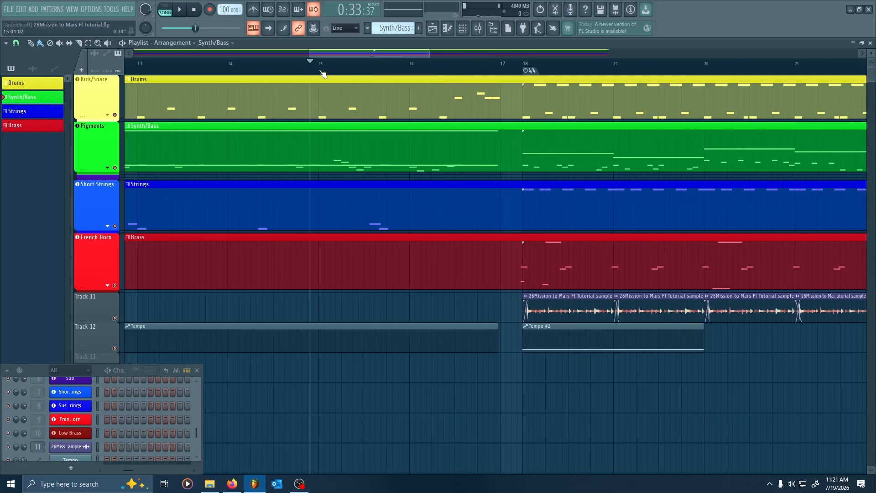
{"action": "right_click", "coordinate": [320, 74]}
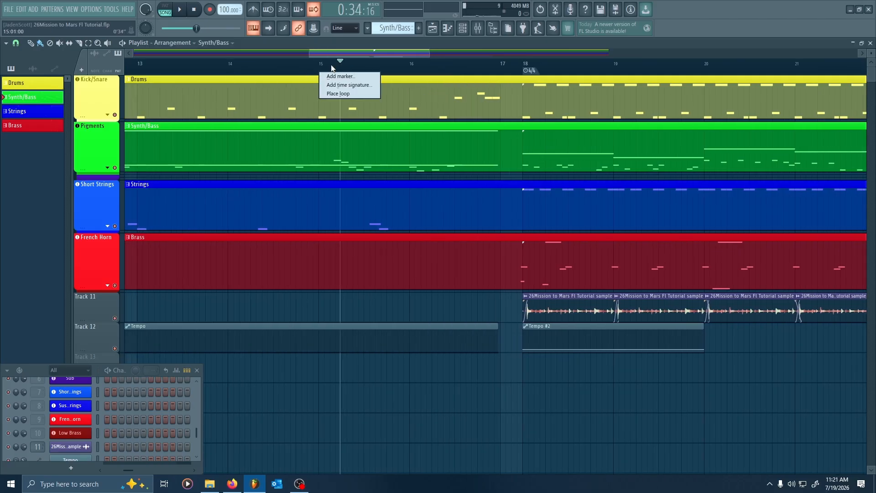
{"action": "left_click", "coordinate": [328, 69]}
{"action": "left_click_drag", "start_coordinate": [385, 71], "coordinate": [413, 70]}
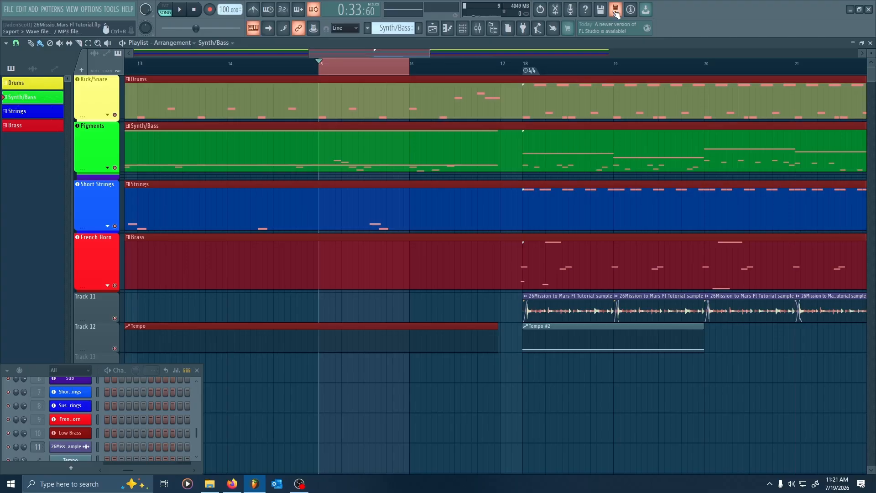
{"action": "left_click", "coordinate": [615, 13]}
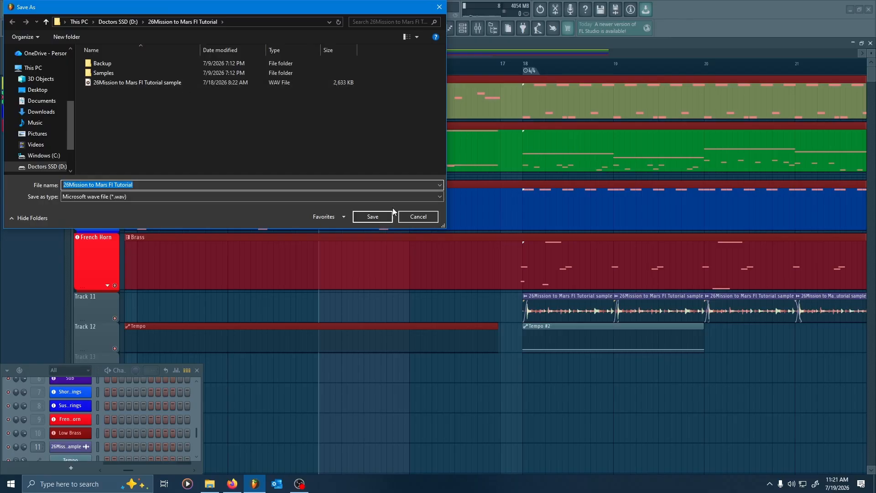
{"action": "left_click", "coordinate": [419, 216]}
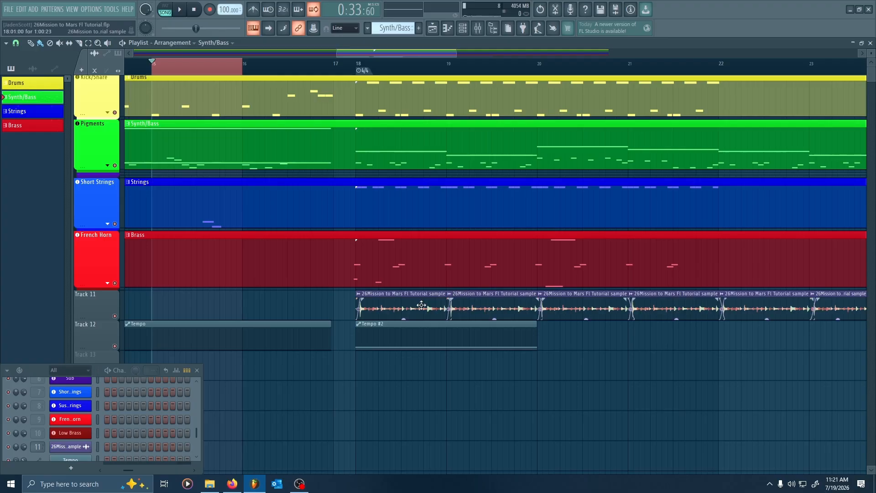
Solo Track 11, turn on the metronome and play its repeated sample clips from bar 18
{"action": "scroll", "coordinate": [395, 346], "scroll_direction": "up", "scroll_amount": 5}
{"action": "scroll", "coordinate": [355, 372], "scroll_direction": "left", "scroll_amount": 1}
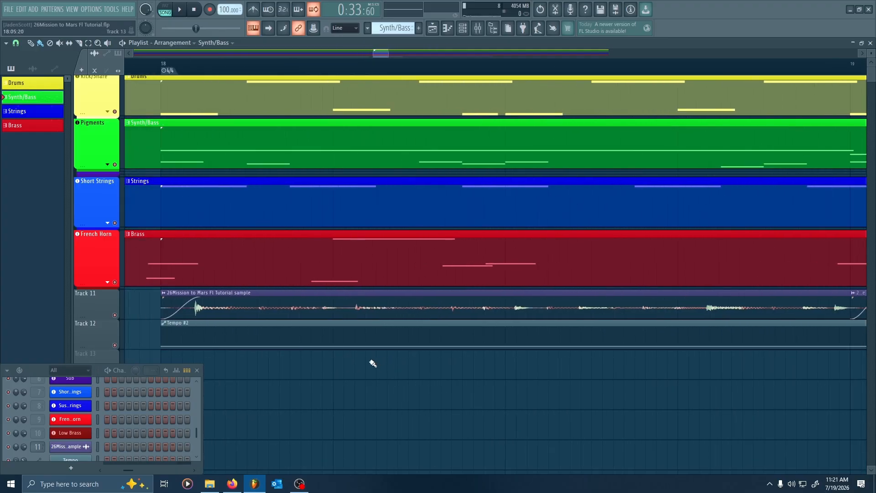
{"action": "scroll", "coordinate": [327, 346], "scroll_direction": "left", "scroll_amount": 4}
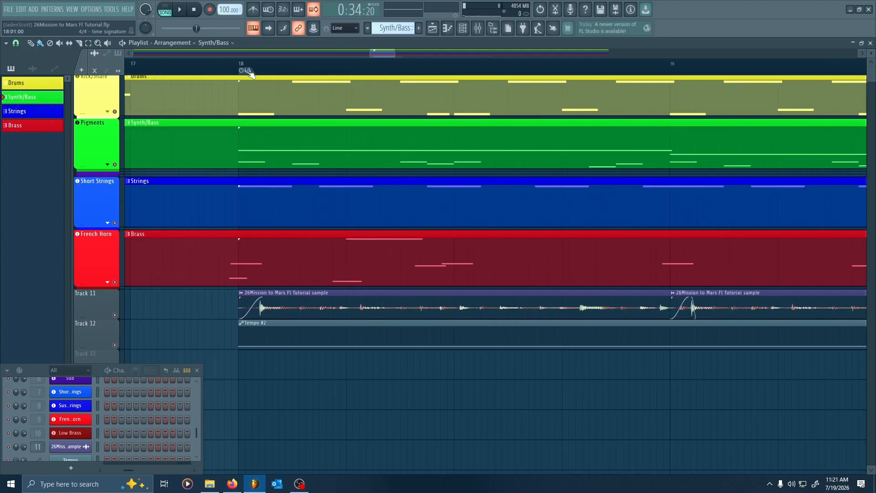
{"action": "scroll", "coordinate": [366, 195], "scroll_direction": "down", "scroll_amount": 5}
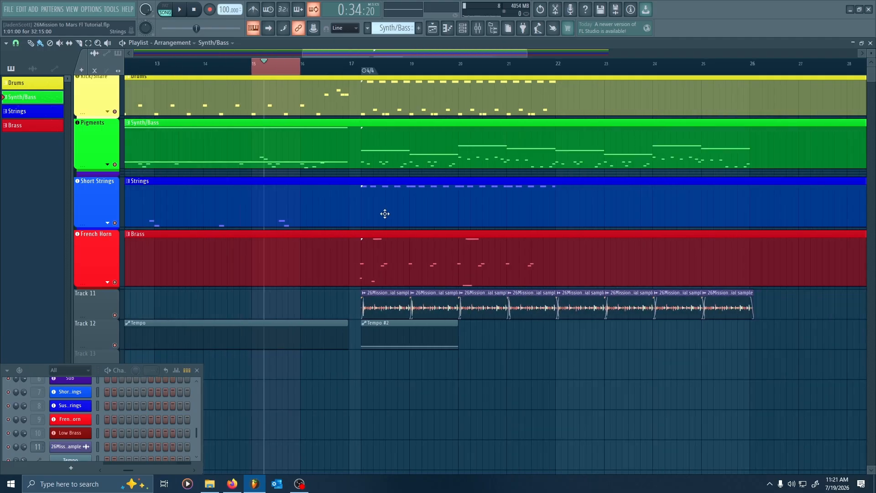
{"action": "right_click", "coordinate": [112, 311]}
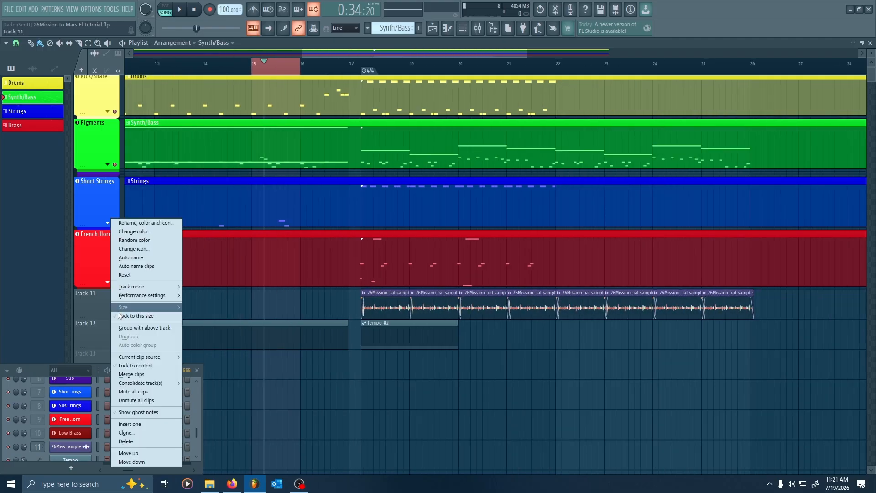
{"action": "left_click", "coordinate": [101, 315]}
{"action": "right_click", "coordinate": [114, 316]}
{"action": "left_click", "coordinate": [254, 6]}
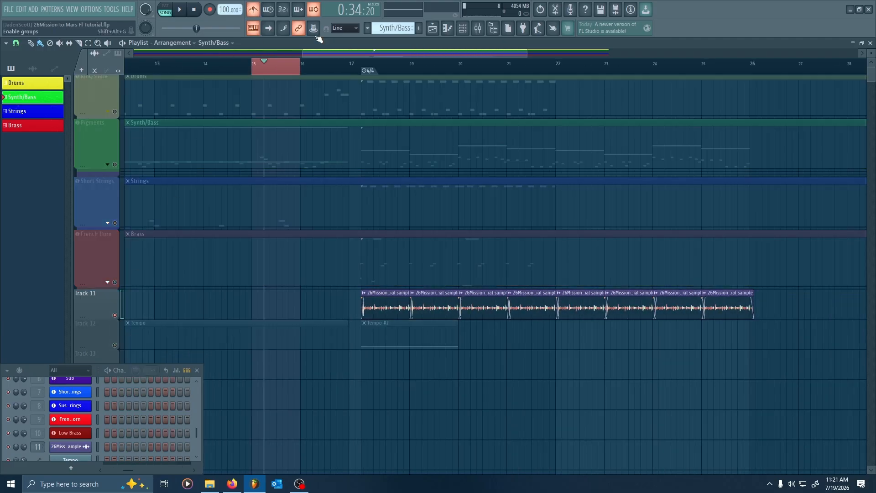
{"action": "left_click", "coordinate": [362, 69]}
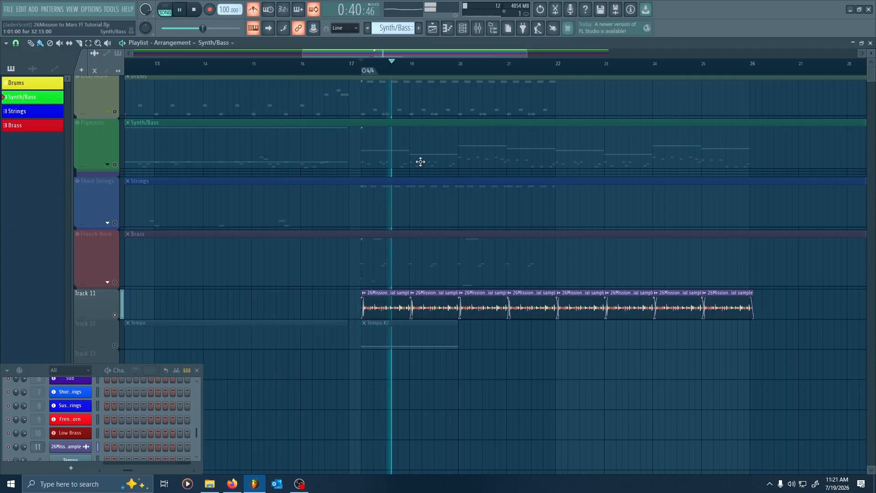
{"action": "key", "text": "space"}
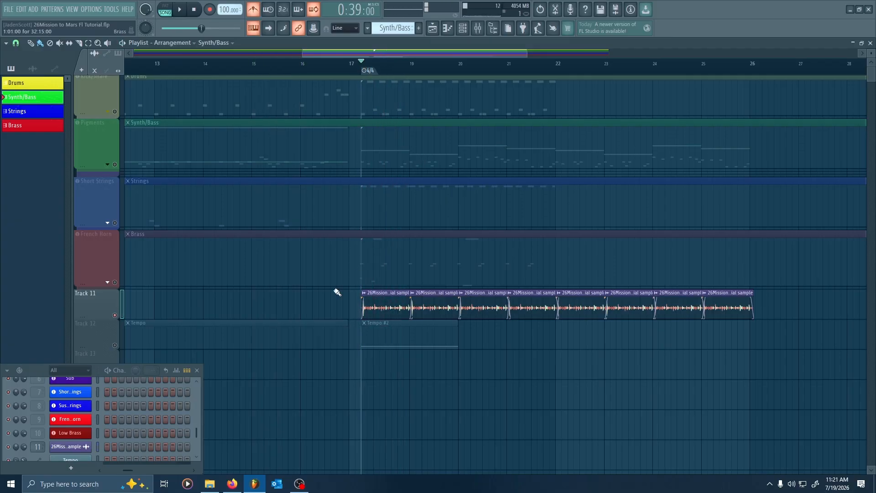
Unmute the Track 12 tempo automation, replay the sample clips from bar 18, stop playback and restore all tracks
{"action": "left_click", "coordinate": [115, 345]}
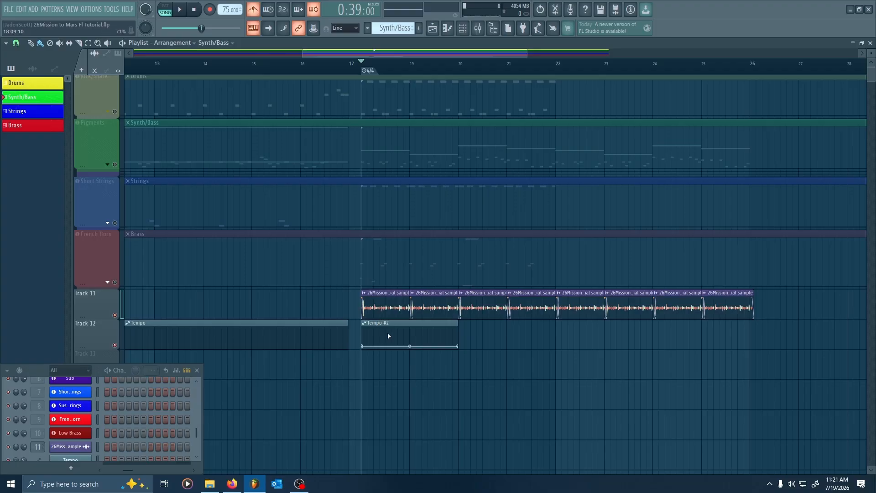
{"action": "key", "text": "space"}
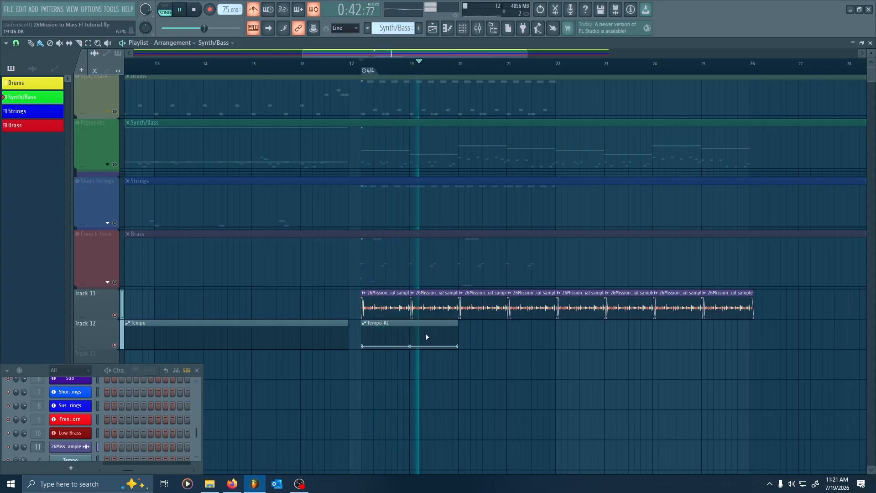
{"action": "key", "text": "space"}
{"action": "right_click", "coordinate": [115, 345]}
{"action": "right_click", "coordinate": [115, 346]}
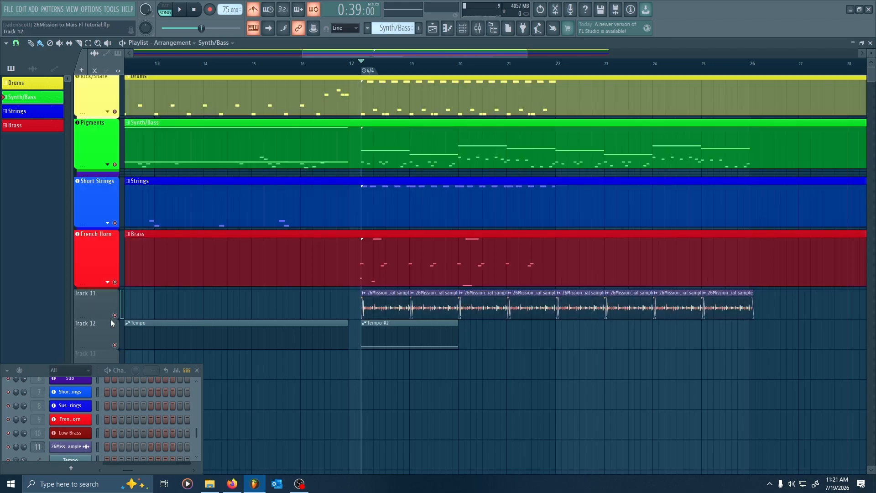
Adjust the end of the last sample clip on Track 11 and select bars 18 to 26 as the render range
{"action": "left_click", "coordinate": [753, 293]}
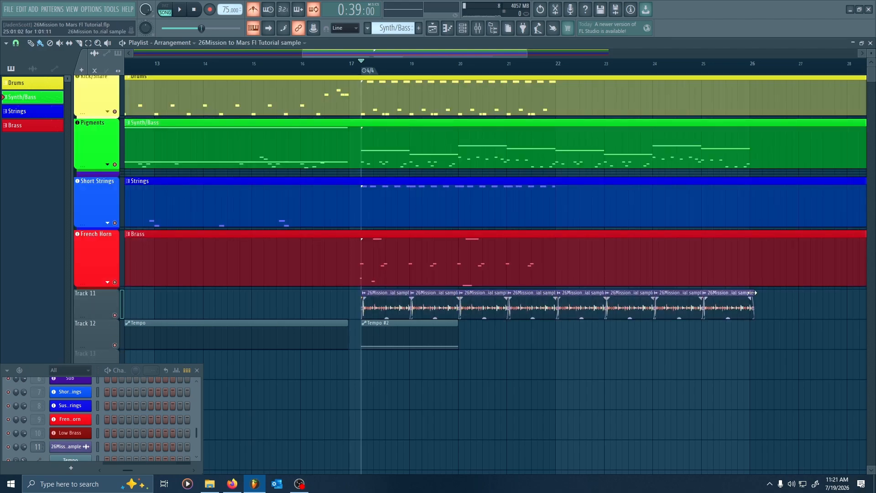
{"action": "left_click_drag", "start_coordinate": [752, 292], "coordinate": [755, 292]}
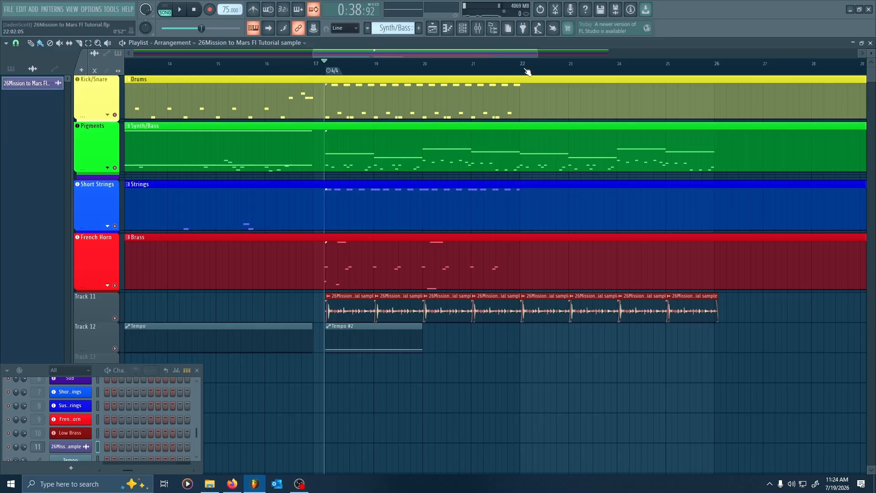
{"action": "left_click_drag", "start_coordinate": [330, 69], "coordinate": [718, 76]}
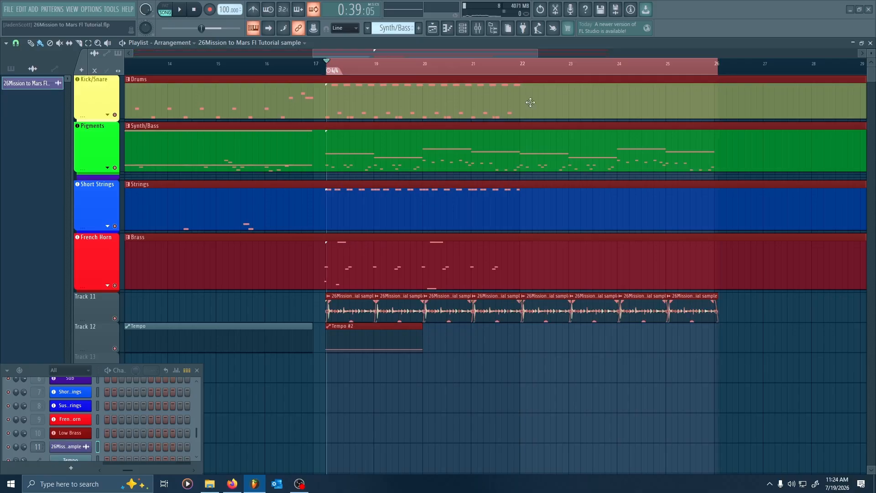
Mute the French Horn, Short Strings, Pigments and Kick/Snare tracks and render the selection to "26Mission to Mars Fl Tutorial sample extended.wav" as 32Bit float
{"action": "left_click", "coordinate": [116, 286]}
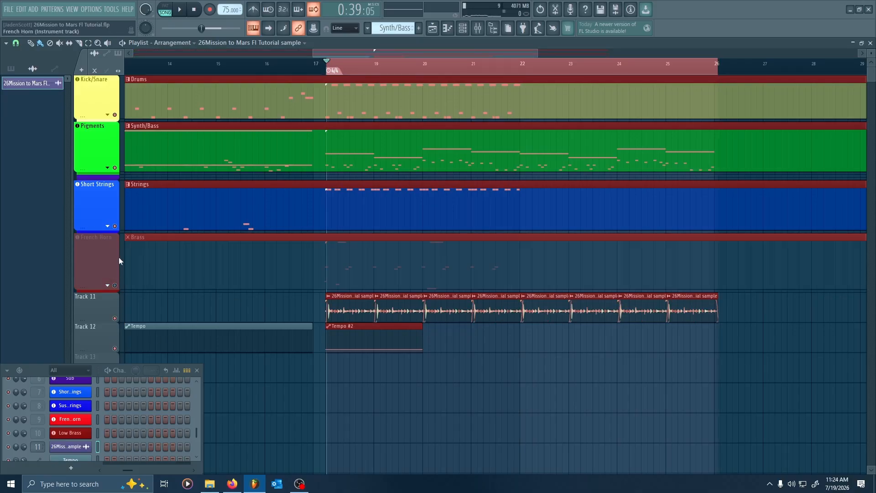
{"action": "left_click", "coordinate": [115, 227]}
{"action": "left_click", "coordinate": [116, 168]}
{"action": "left_click", "coordinate": [115, 114]}
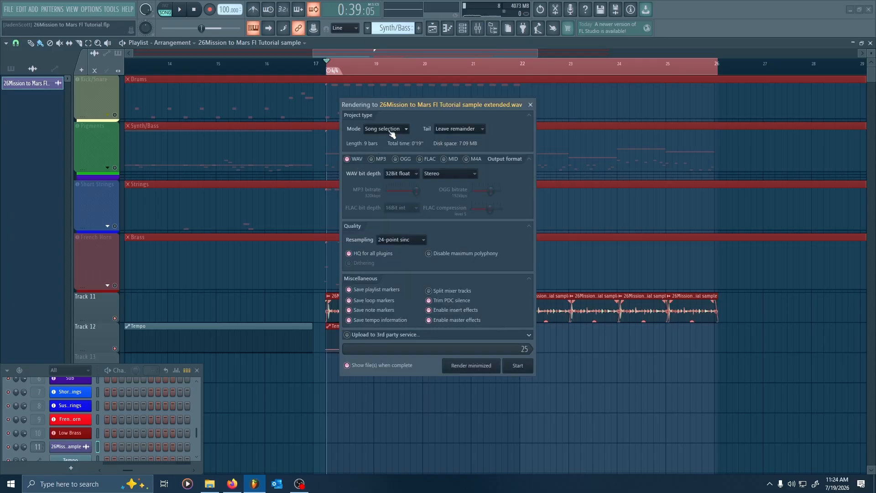
{"action": "left_click", "coordinate": [520, 367]}
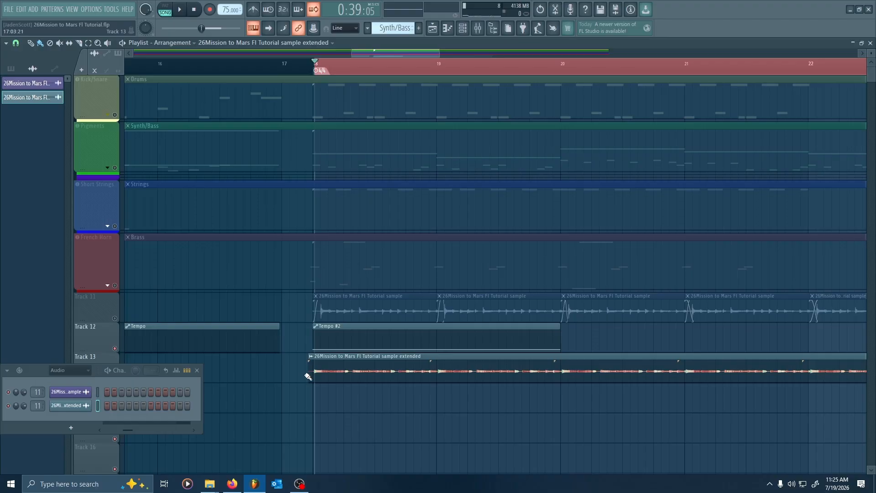
Align the start of the extended sample clip on Track 13 with bar 18 and play it
{"action": "left_click_drag", "start_coordinate": [307, 375], "coordinate": [312, 375]}
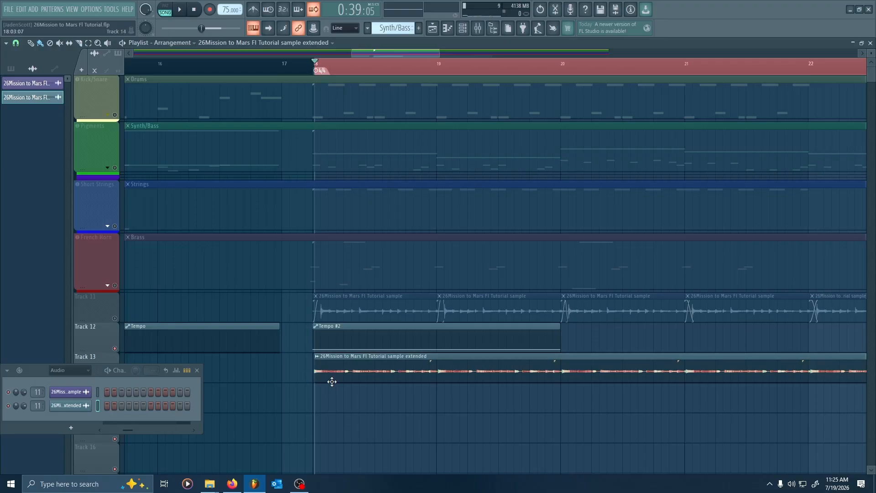
{"action": "scroll", "coordinate": [325, 386], "scroll_direction": "up", "scroll_amount": 5}
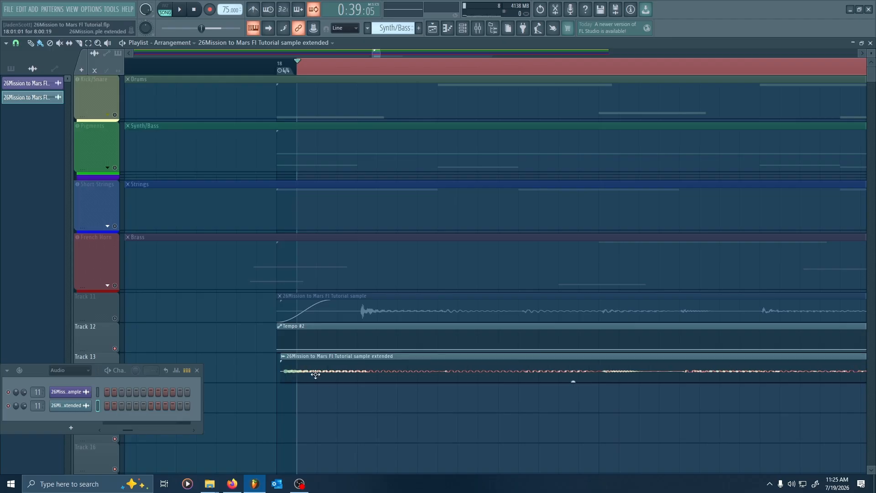
{"action": "key", "text": "space"}
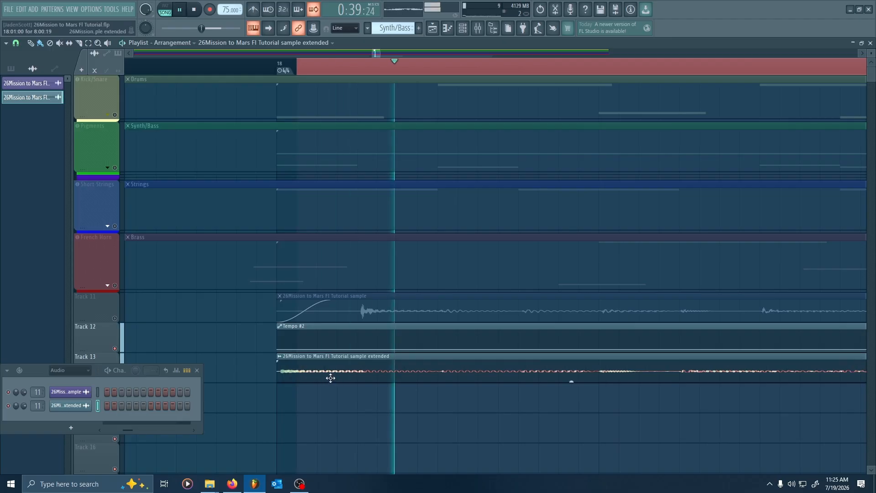
Try shifting the extended sample clip on Track 13 slightly past bar 18 during playback, undo the shift and stop playback
{"action": "scroll", "coordinate": [331, 378], "scroll_direction": "down", "scroll_amount": 2}
{"action": "left_click_drag", "start_coordinate": [331, 376], "coordinate": [348, 372]}
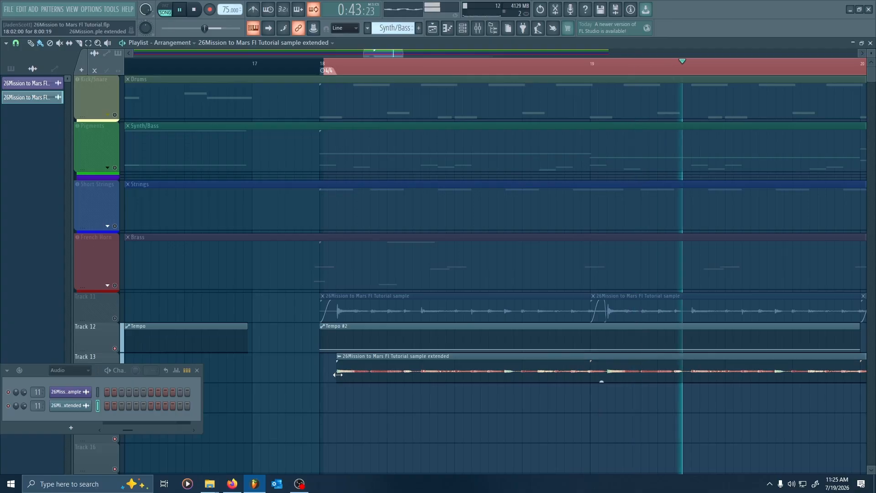
{"action": "key", "text": "ctrl+z"}
{"action": "key", "text": "space"}
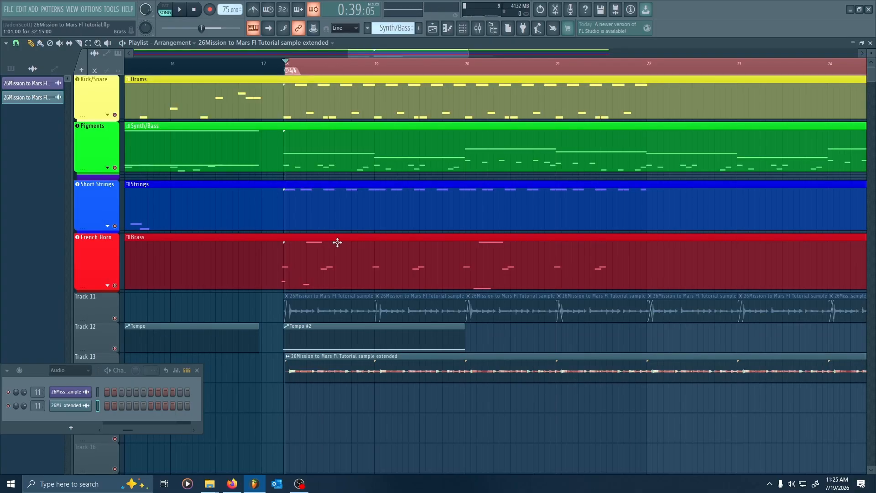
Play the arrangement from bar 15 through the tempo change into the extended sample section, and stop after bar 22
{"action": "scroll", "coordinate": [319, 103], "scroll_direction": "down", "scroll_amount": 3}
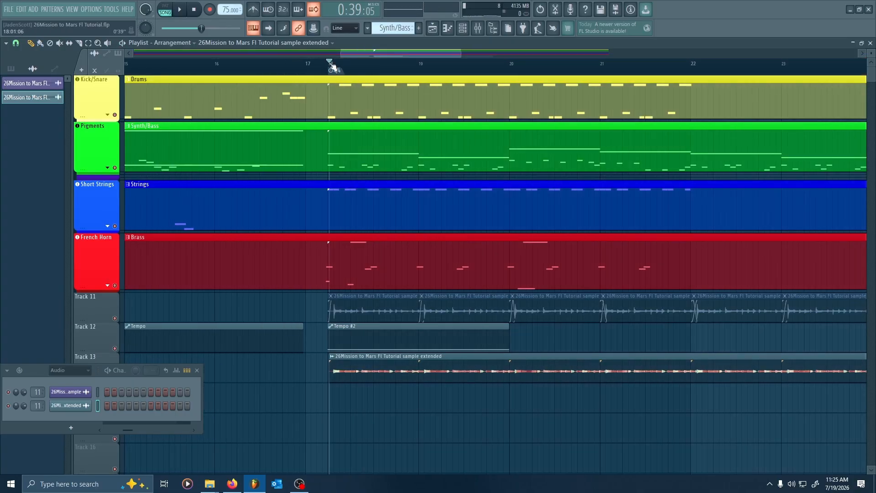
{"action": "scroll", "coordinate": [332, 143], "scroll_direction": "down", "scroll_amount": 3}
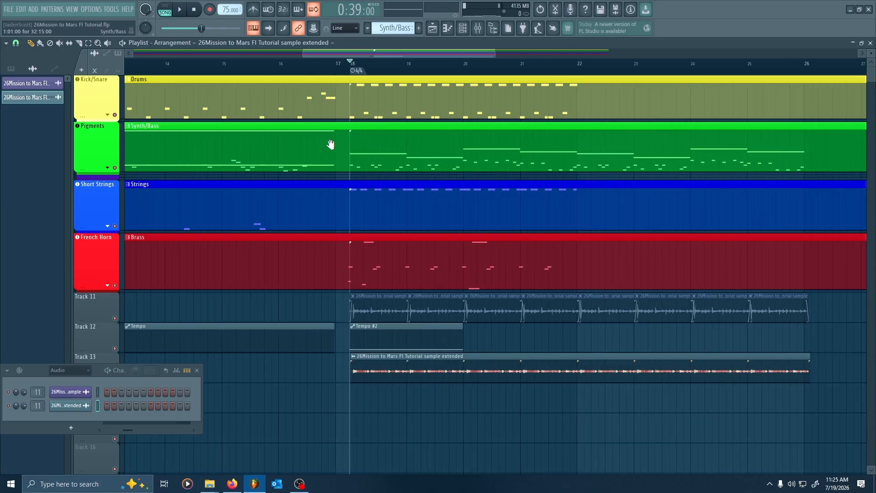
{"action": "left_click", "coordinate": [377, 66]}
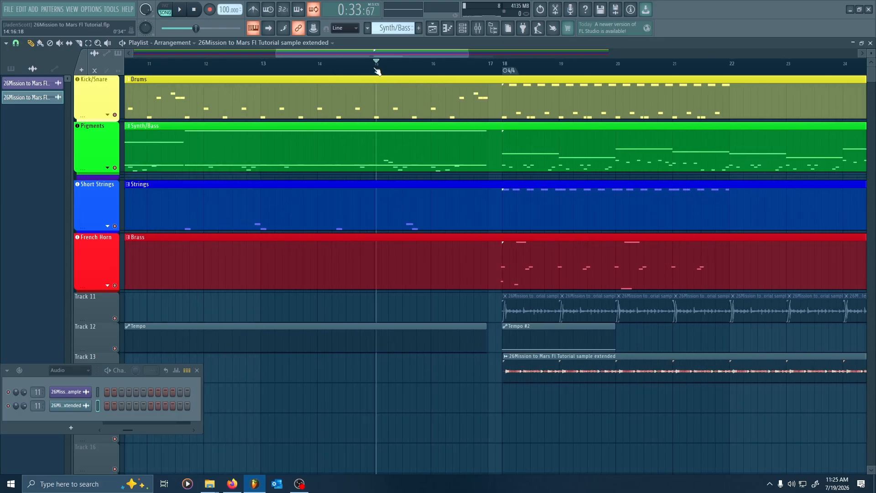
{"action": "key", "text": "space"}
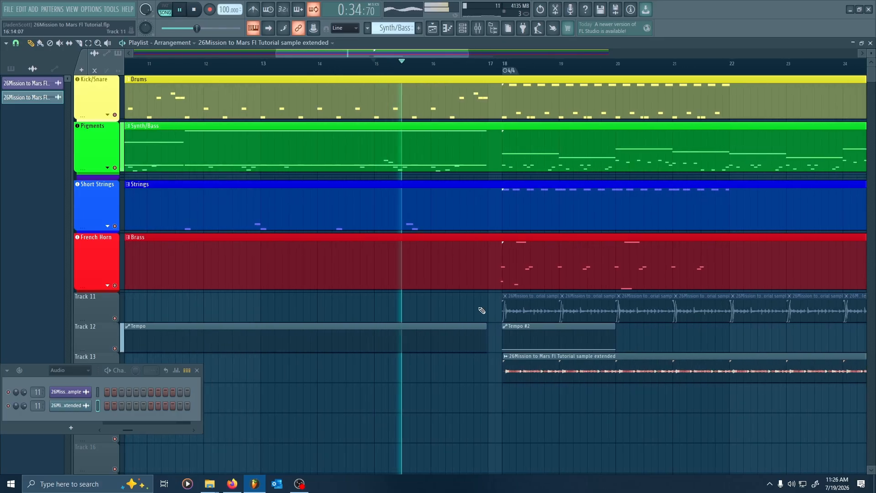
{"action": "left_click_drag", "start_coordinate": [485, 306], "coordinate": [341, 306]}
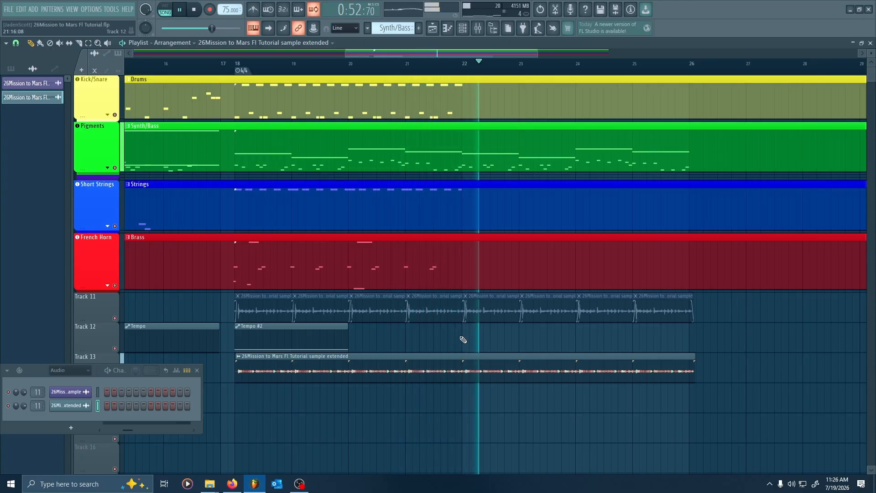
{"action": "key", "text": "space"}
Open the Synth/Bass pattern in the piano roll and examine the Bass and Pigments #2 notes between bars 18 and 26
{"action": "left_click", "coordinate": [428, 155]}
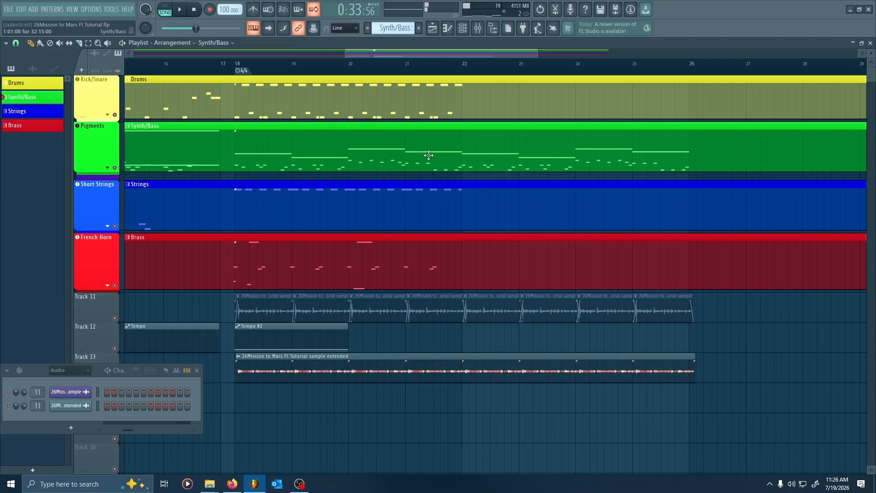
{"action": "double_click", "coordinate": [429, 155]}
{"action": "double_click", "coordinate": [362, 294]}
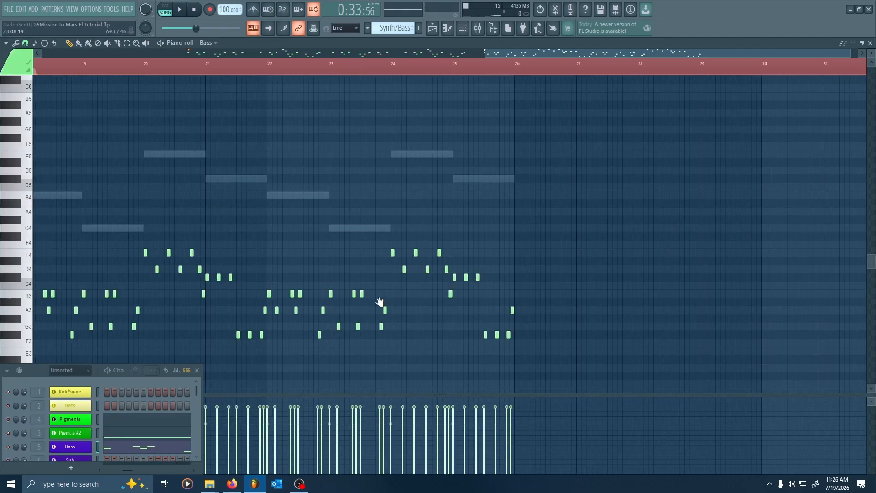
{"action": "left_click_drag", "start_coordinate": [380, 302], "coordinate": [491, 274]}
{"action": "left_click_drag", "start_coordinate": [283, 289], "coordinate": [434, 271]}
{"action": "left_click_drag", "start_coordinate": [409, 337], "coordinate": [399, 403]}
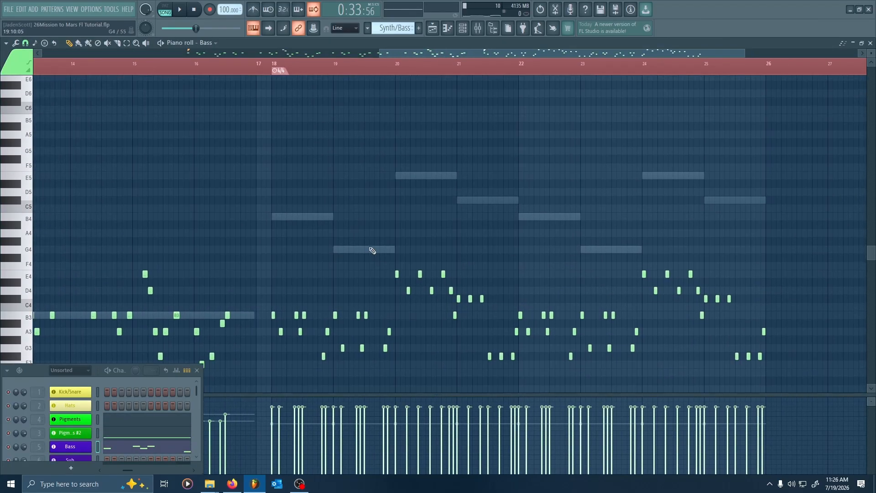
{"action": "right_click", "coordinate": [373, 252]}
{"action": "scroll", "coordinate": [371, 278], "scroll_direction": "down", "scroll_amount": 3}
{"action": "left_click_drag", "start_coordinate": [424, 289], "coordinate": [574, 333]}
{"action": "left_click_drag", "start_coordinate": [446, 307], "coordinate": [230, 205]}
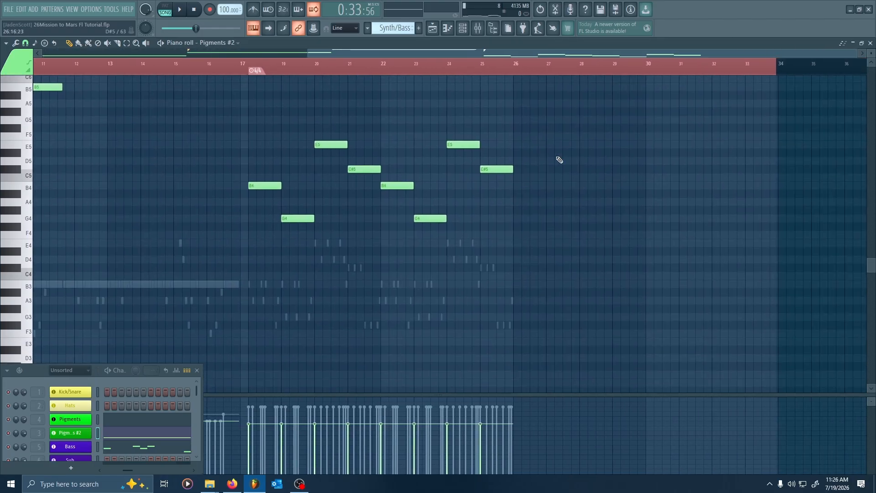
{"action": "left_click", "coordinate": [871, 44]}
Open the Brass pattern in the piano roll and examine the French Horn and Low Brass notes between bars 18 and 22
{"action": "double_click", "coordinate": [360, 274]}
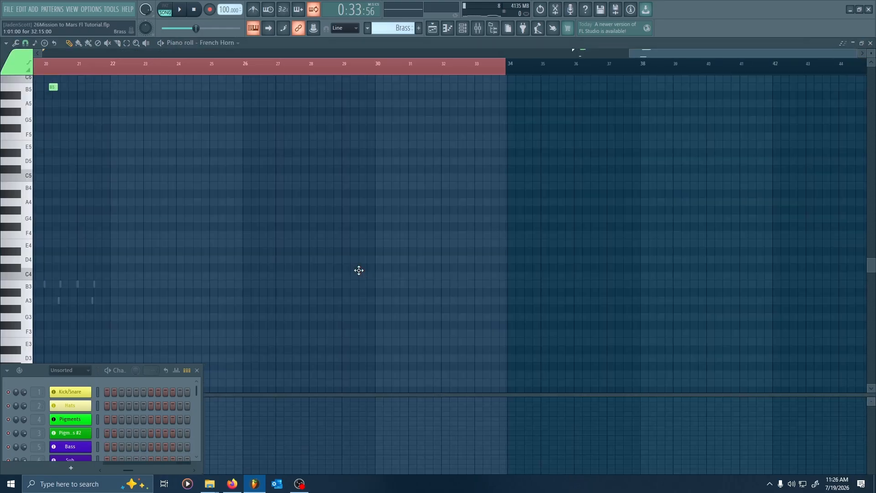
{"action": "left_click_drag", "start_coordinate": [360, 270], "coordinate": [561, 239]}
{"action": "left_click_drag", "start_coordinate": [664, 150], "coordinate": [453, 157]}
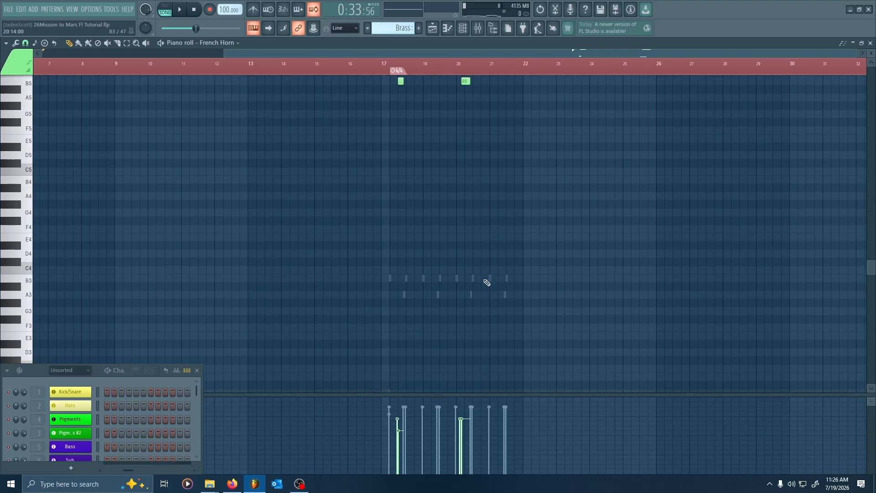
{"action": "right_click", "coordinate": [490, 279]}
{"action": "right_click", "coordinate": [490, 279]}
{"action": "scroll", "coordinate": [502, 302], "scroll_direction": "left", "scroll_amount": 4}
{"action": "scroll", "coordinate": [506, 309], "scroll_direction": "up", "scroll_amount": 1}
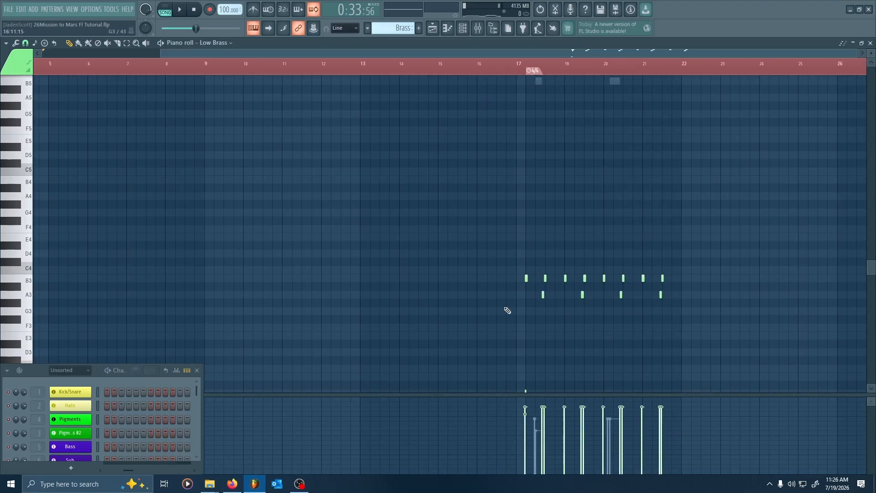
{"action": "scroll", "coordinate": [506, 309], "scroll_direction": "down", "scroll_amount": 3}
{"action": "scroll", "coordinate": [662, 300], "scroll_direction": "up", "scroll_amount": 3}
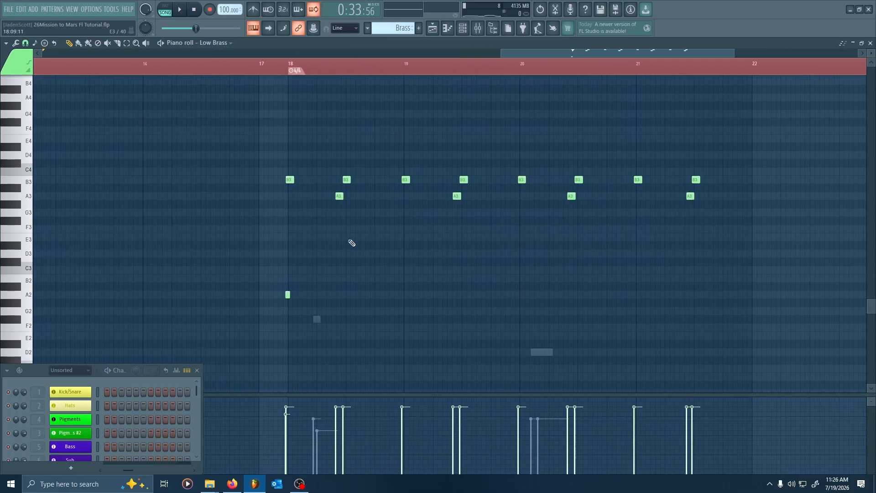
Play the section from bar 18 with the Low Brass notes in view, and stop during bar 18
{"action": "left_click_drag", "start_coordinate": [352, 243], "coordinate": [337, 256]}
{"action": "key", "text": "space"}
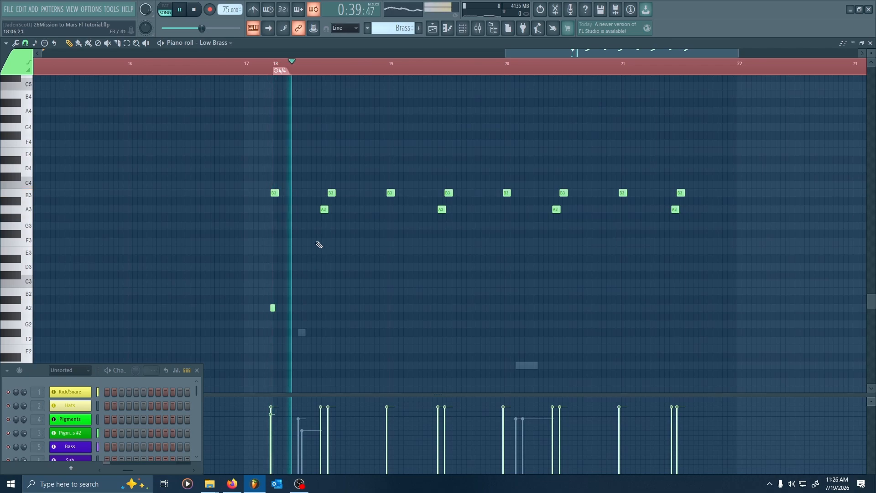
{"action": "scroll", "coordinate": [366, 251], "scroll_direction": "up", "scroll_amount": 6}
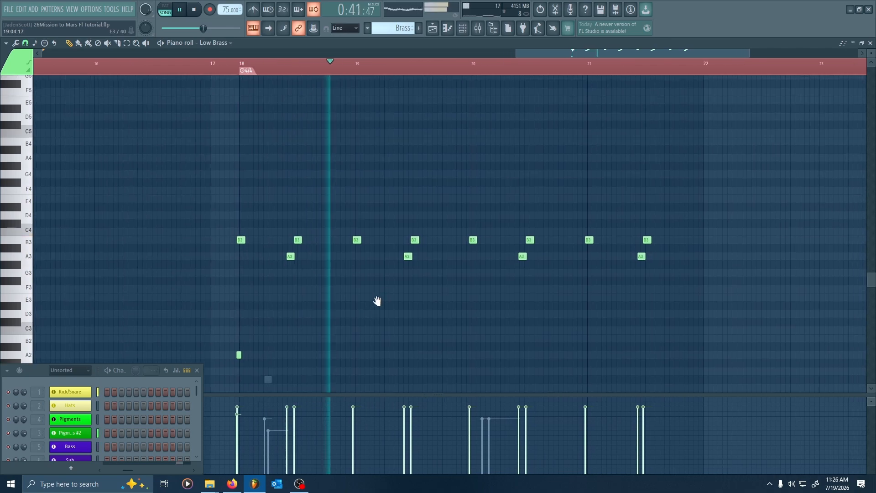
{"action": "key", "text": "space"}
Play the section with the French Horn notes in view, and switch back to the Low Brass notes for playback from bar 18
{"action": "double_click", "coordinate": [276, 199]}
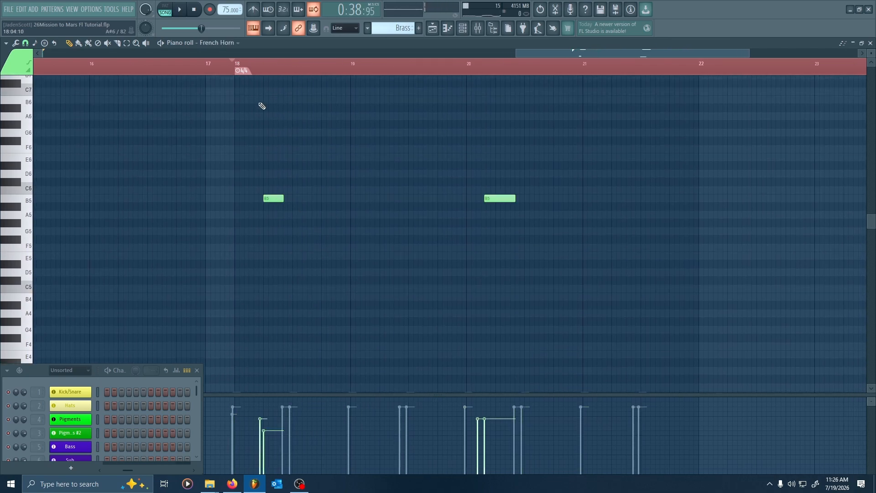
{"action": "scroll", "coordinate": [260, 104], "scroll_direction": "down", "scroll_amount": 2}
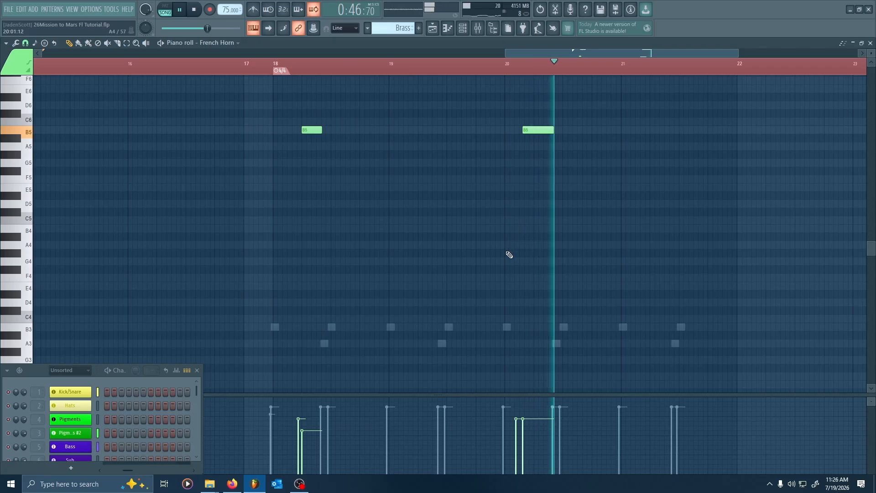
{"action": "key", "text": "space"}
{"action": "double_click", "coordinate": [276, 328]}
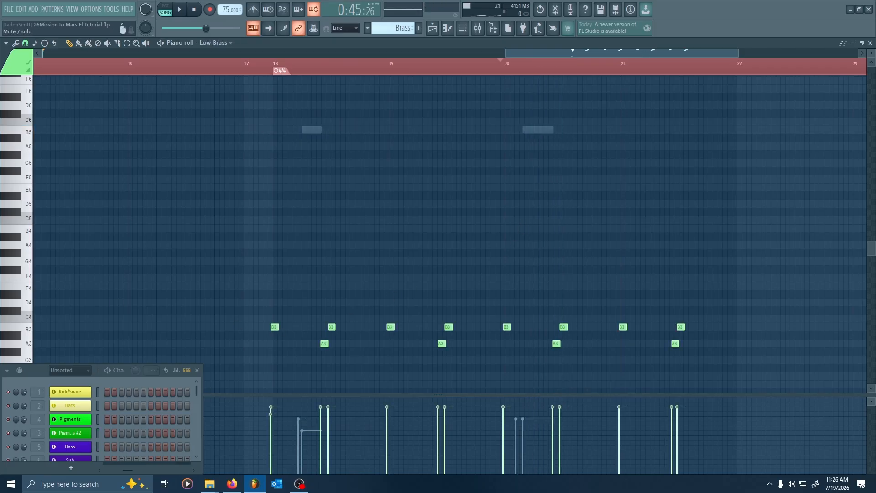
{"action": "scroll", "coordinate": [303, 139], "scroll_direction": "down", "scroll_amount": 6}
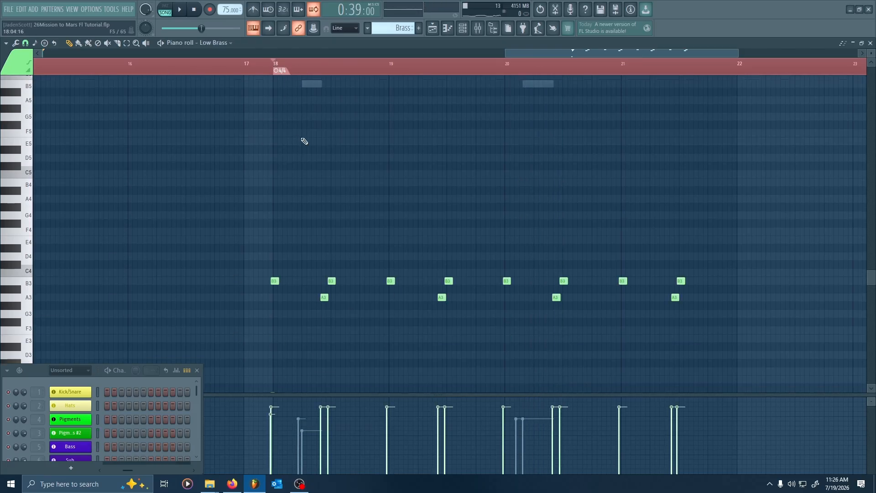
{"action": "key", "text": "space"}
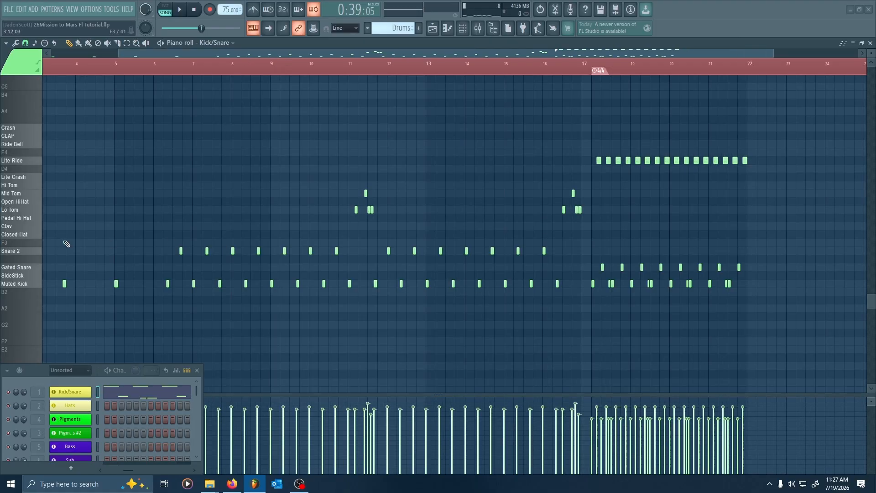
Audition the Closed Hat and Lite Ride sounds in the Kick/Snare piano roll and play the drum notes from bar 18
{"action": "left_click", "coordinate": [30, 237]}
{"action": "left_click", "coordinate": [30, 237]}
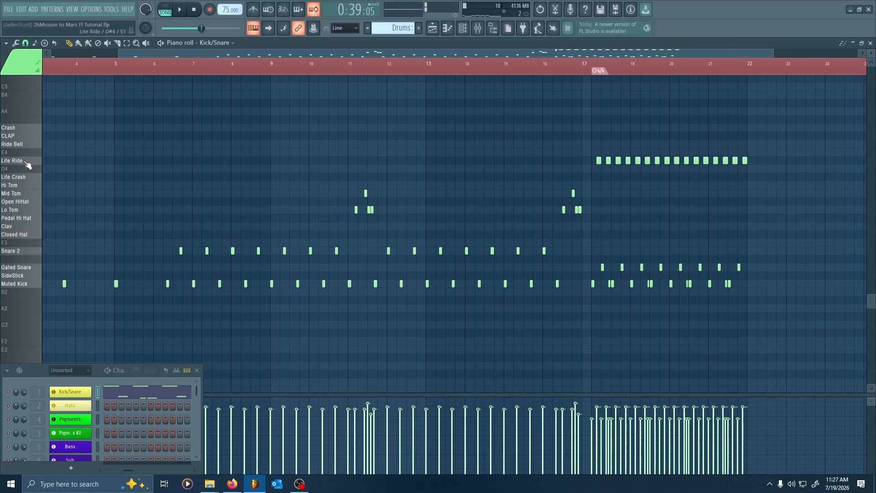
{"action": "left_click", "coordinate": [27, 163]}
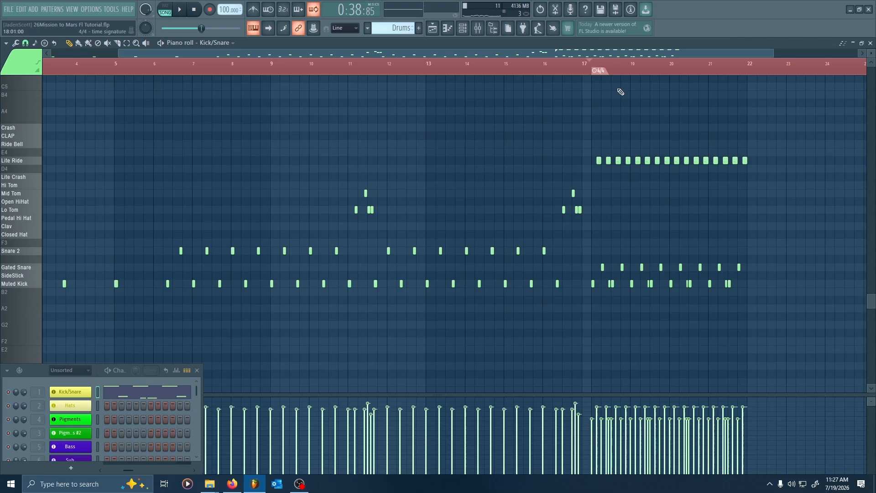
{"action": "scroll", "coordinate": [727, 200], "scroll_direction": "up", "scroll_amount": 5, "text": "ctrl"}
{"action": "key", "text": "space"}
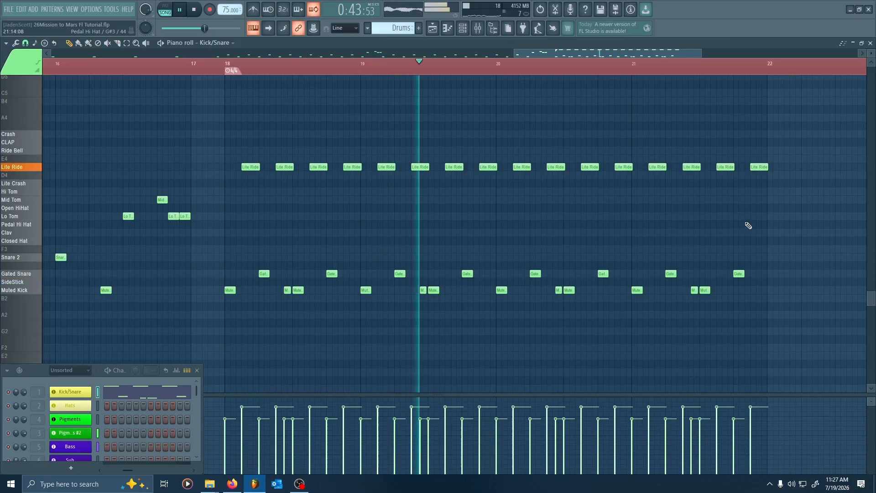
{"action": "key", "text": "space"}
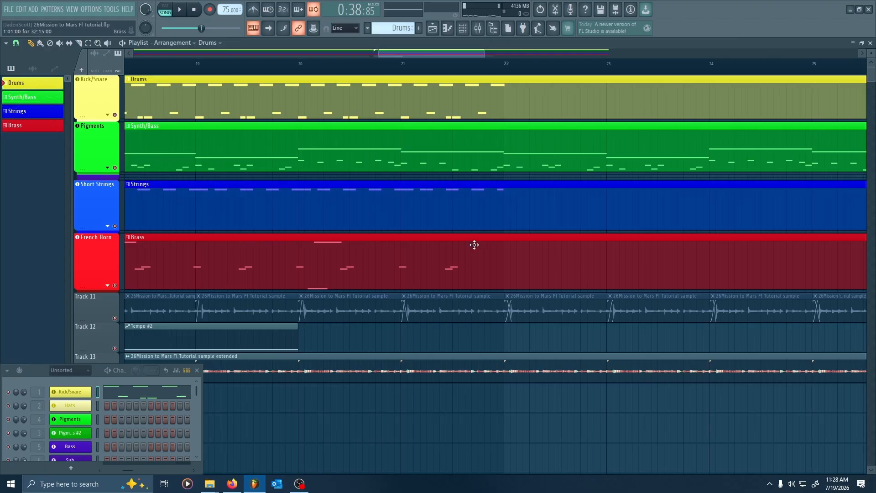
Review the playlist between bars 18 and 26, moving the playhead to bar 26 and back to bar 18
{"action": "scroll", "coordinate": [496, 235], "scroll_direction": "down", "scroll_amount": 5}
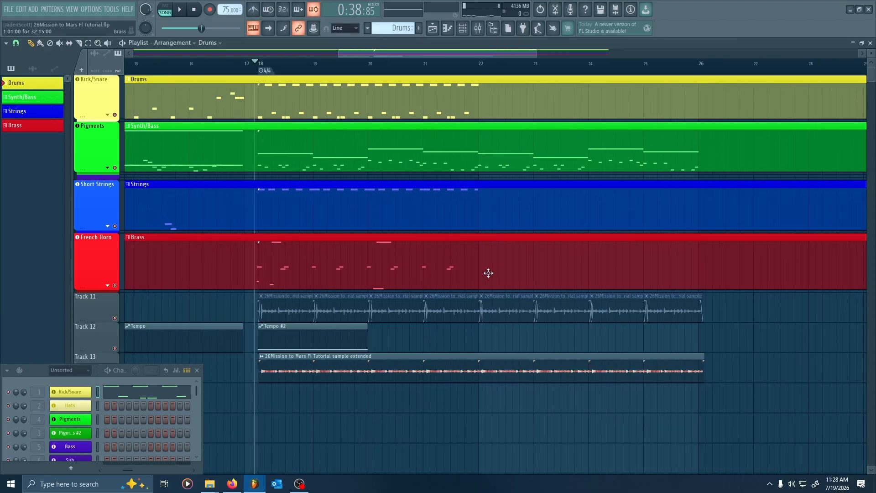
{"action": "scroll", "coordinate": [337, 161], "scroll_direction": "down", "scroll_amount": 4}
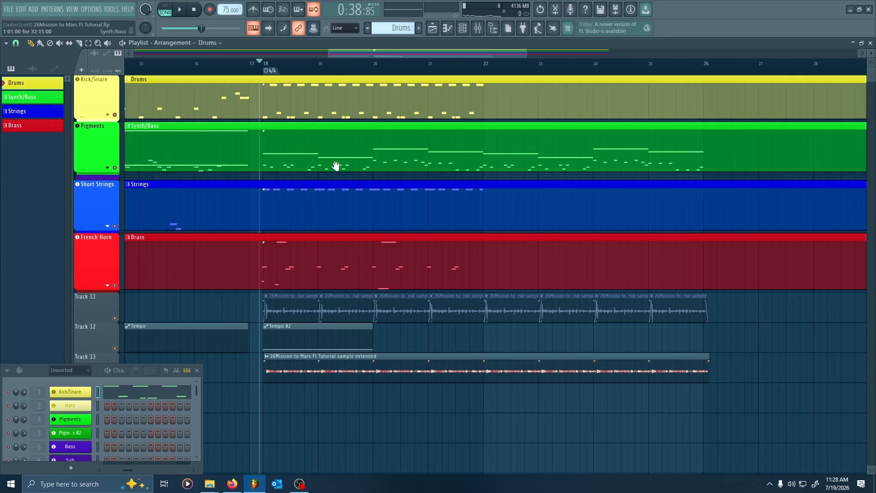
{"action": "scroll", "coordinate": [397, 165], "scroll_direction": "left", "scroll_amount": 3}
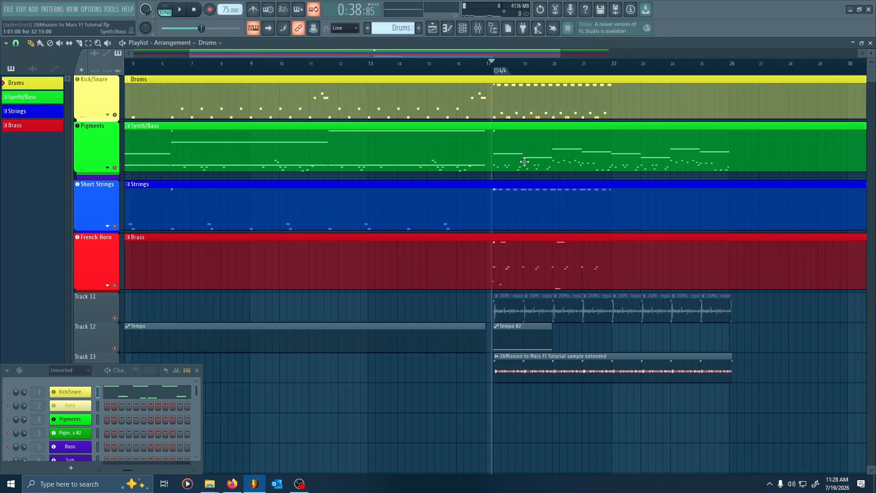
{"action": "scroll", "coordinate": [524, 162], "scroll_direction": "down", "scroll_amount": 2}
{"action": "left_click", "coordinate": [631, 70]}
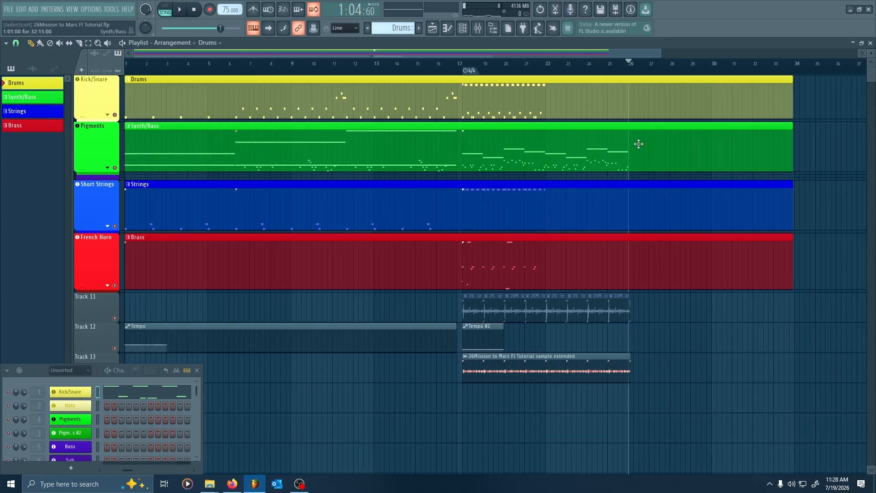
{"action": "scroll", "coordinate": [663, 191], "scroll_direction": "up", "scroll_amount": 3}
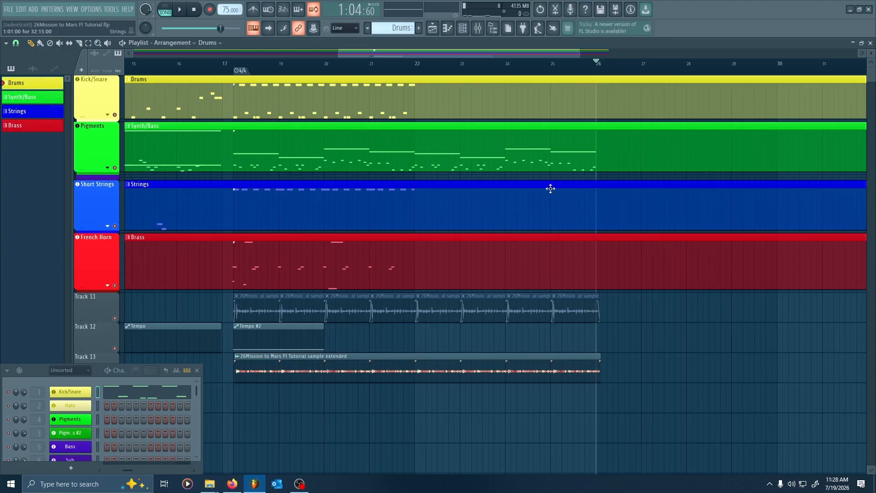
{"action": "left_click", "coordinate": [234, 69]}
{"action": "scroll", "coordinate": [406, 180], "scroll_direction": "down", "scroll_amount": 3}
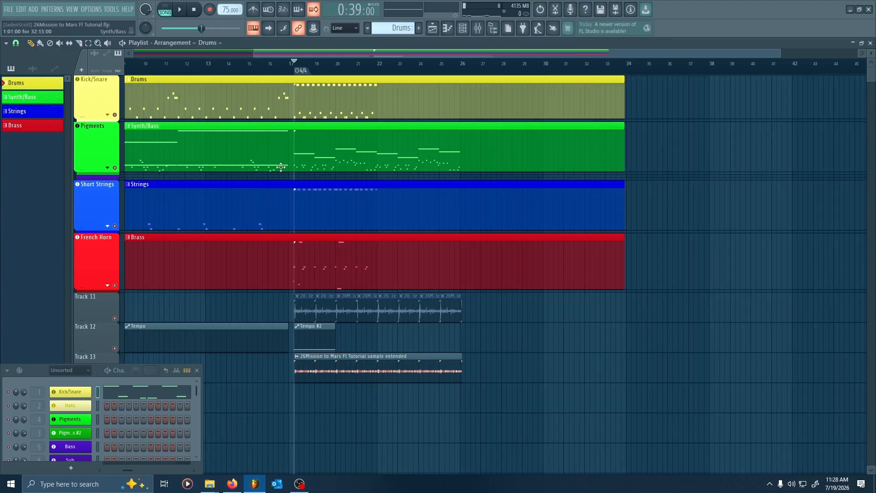
{"action": "left_click_drag", "start_coordinate": [280, 167], "coordinate": [564, 181]}
{"action": "scroll", "coordinate": [575, 182], "scroll_direction": "up", "scroll_amount": 3}
{"action": "left_click_drag", "start_coordinate": [486, 177], "coordinate": [539, 190]}
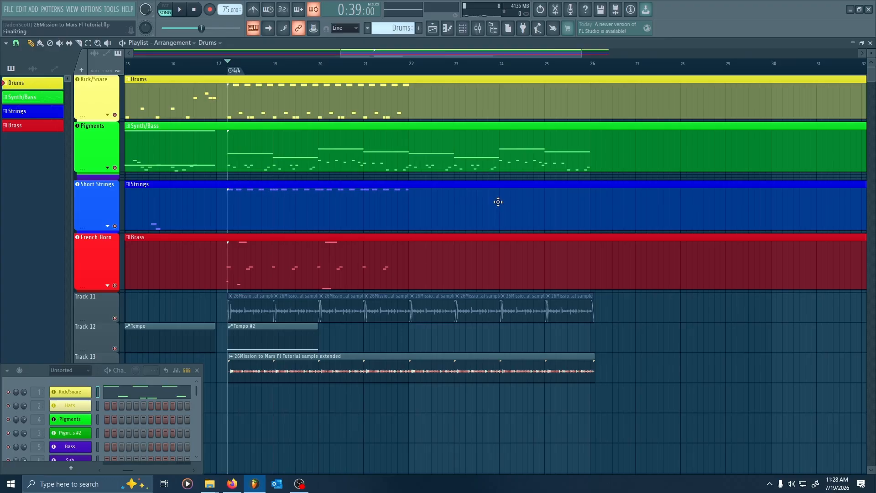
{"action": "left_click_drag", "start_coordinate": [498, 212], "coordinate": [539, 198]}
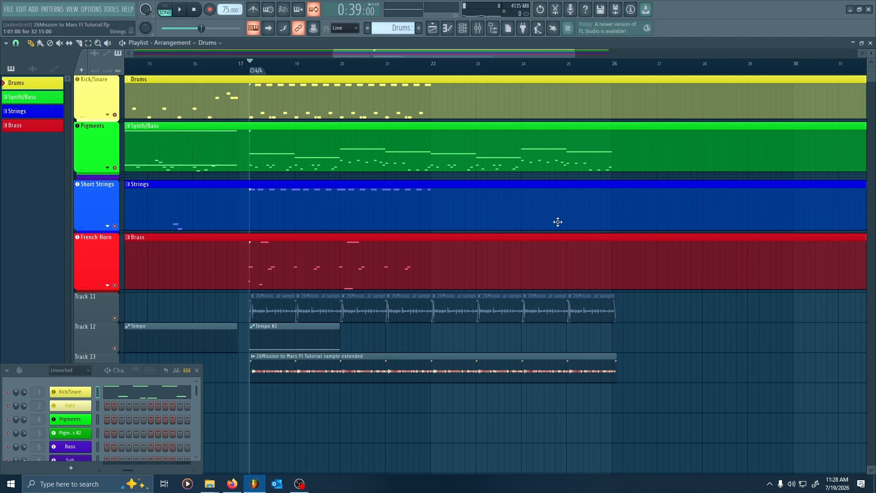
{"action": "scroll", "coordinate": [403, 181], "scroll_direction": "down", "scroll_amount": 4}
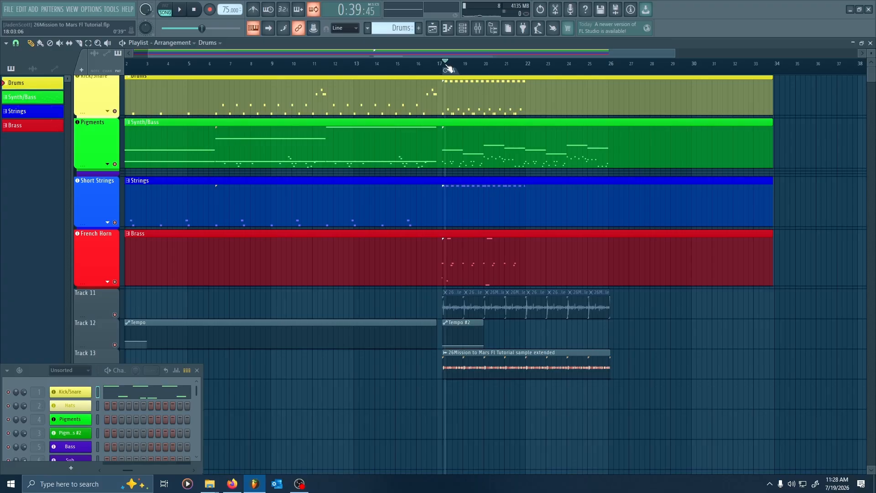
{"action": "scroll", "coordinate": [447, 68], "scroll_direction": "up", "scroll_amount": 6}
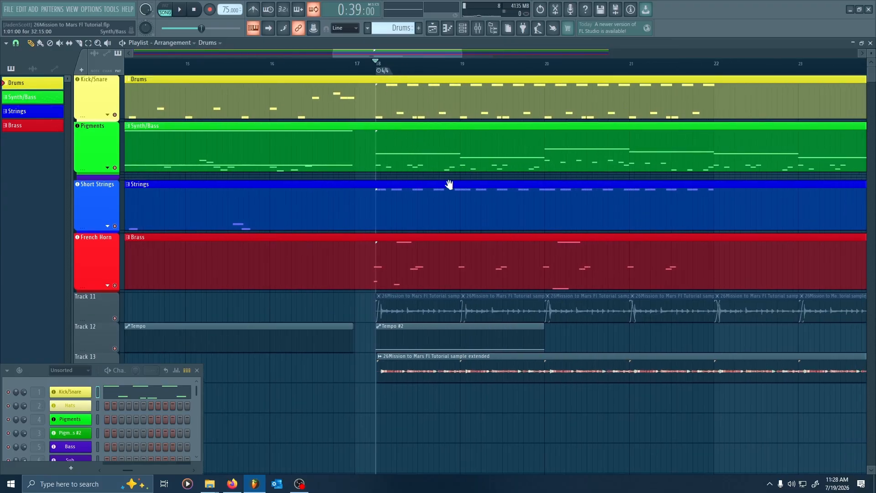
{"action": "scroll", "coordinate": [456, 182], "scroll_direction": "right", "scroll_amount": 10}
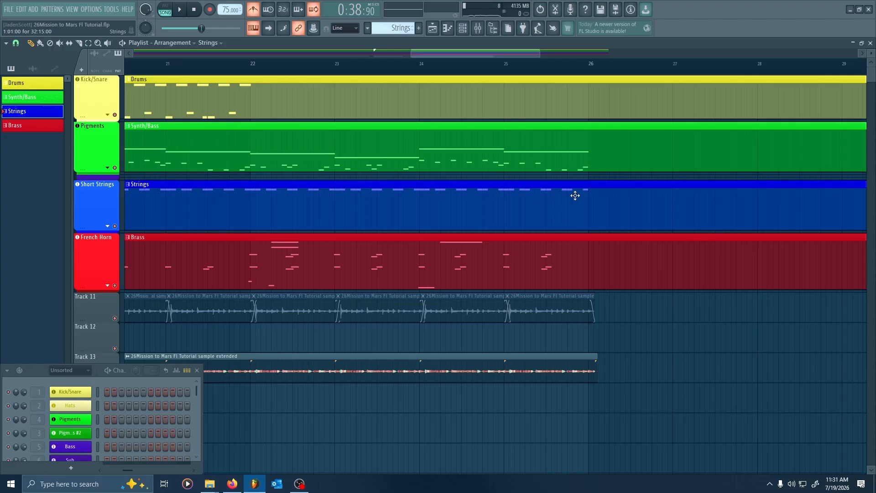
Examine the drum, synth, strings and brass patterns and the sample clips in the playlist between bars 18 and 26
{"action": "scroll", "coordinate": [552, 219], "scroll_direction": "left", "scroll_amount": 5}
{"action": "scroll", "coordinate": [581, 223], "scroll_direction": "down", "scroll_amount": 2}
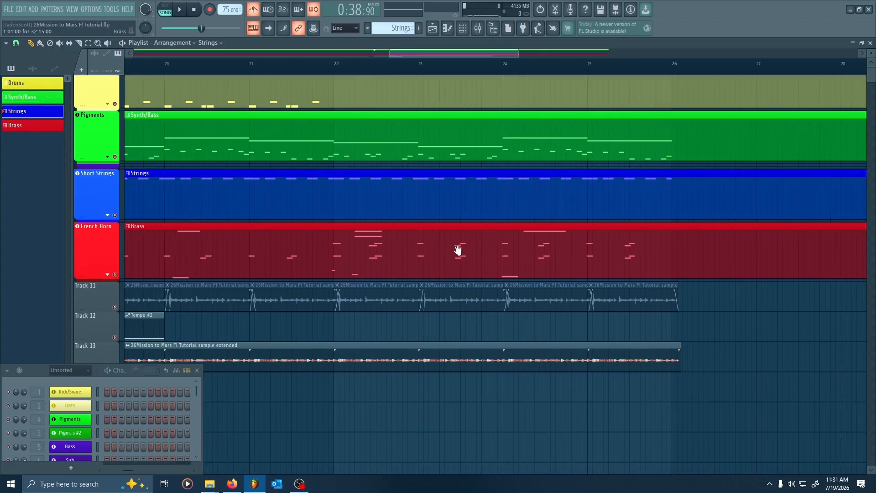
{"action": "scroll", "coordinate": [497, 236], "scroll_direction": "up", "scroll_amount": 2}
{"action": "scroll", "coordinate": [497, 236], "scroll_direction": "right", "scroll_amount": 2}
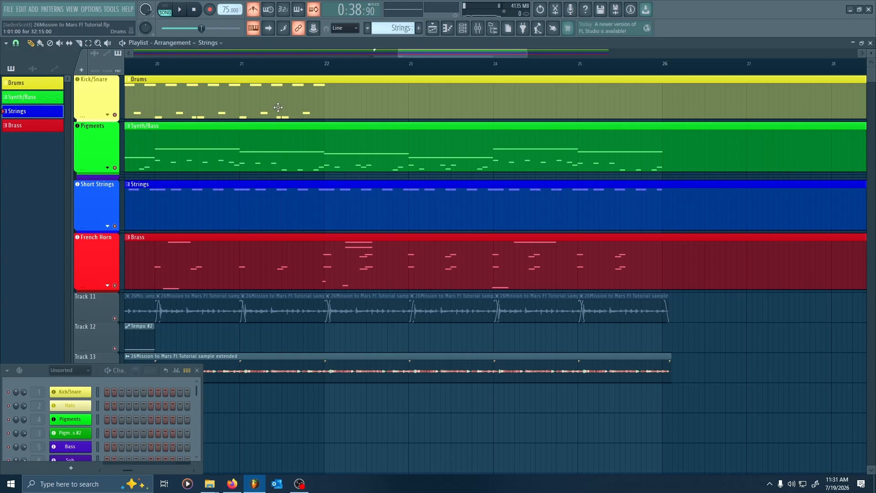
{"action": "left_click_drag", "start_coordinate": [337, 213], "coordinate": [487, 114]}
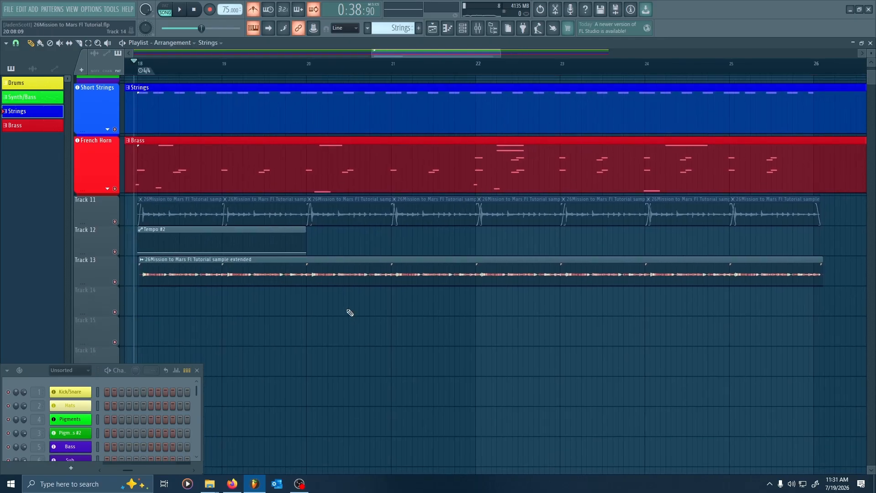
{"action": "left_click_drag", "start_coordinate": [431, 263], "coordinate": [372, 317]}
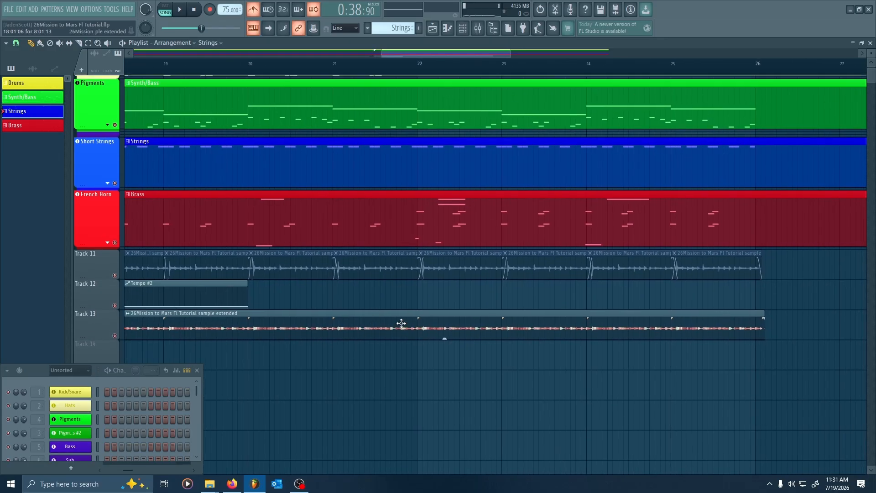
{"action": "left_click_drag", "start_coordinate": [417, 302], "coordinate": [350, 327]}
{"action": "left_click_drag", "start_coordinate": [386, 287], "coordinate": [397, 314]}
{"action": "key", "text": "ctrl+z"}
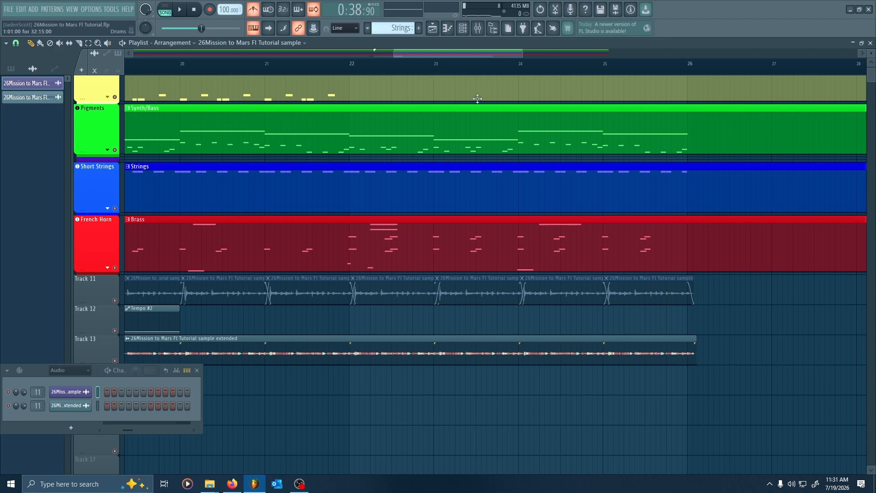
{"action": "scroll", "coordinate": [537, 196], "scroll_direction": "up", "scroll_amount": 1}
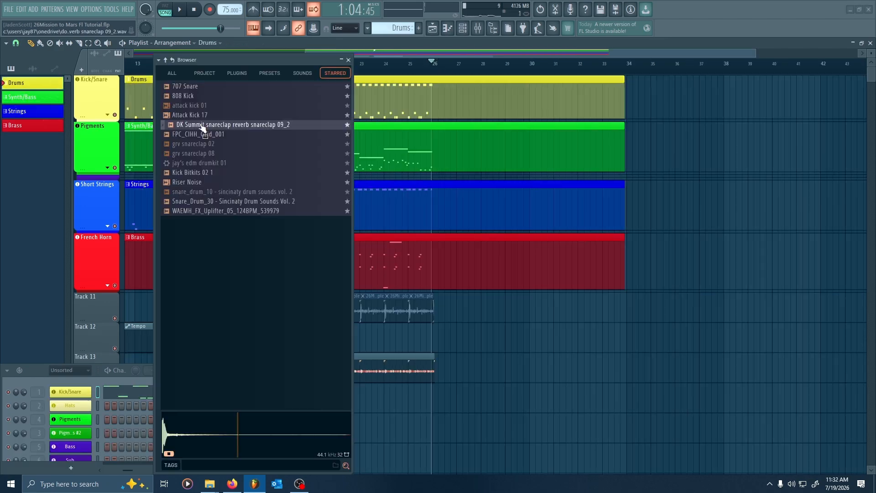
Add the DK Summit snareclap reverb snareclap 09_2 sample to Track 12 after bar 26 and shift it slightly earlier
{"action": "left_click_drag", "start_coordinate": [199, 126], "coordinate": [451, 327]}
{"action": "scroll", "coordinate": [462, 359], "scroll_direction": "up", "scroll_amount": 5}
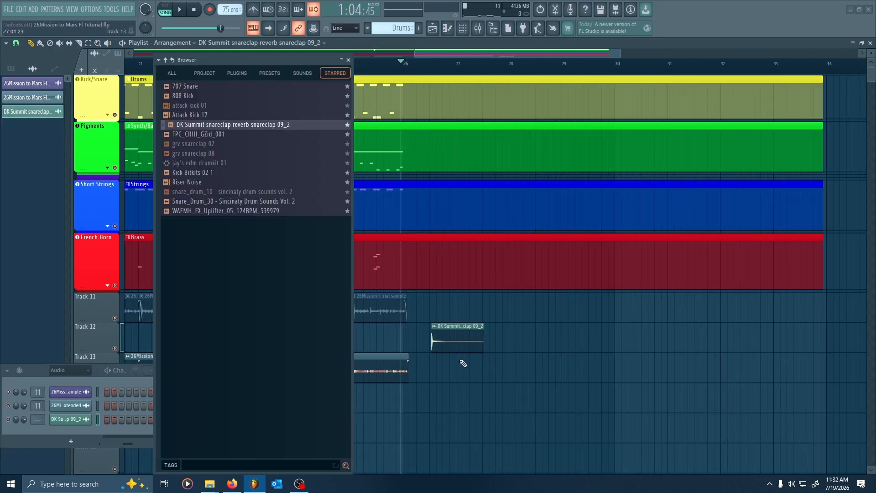
{"action": "left_click", "coordinate": [349, 60]}
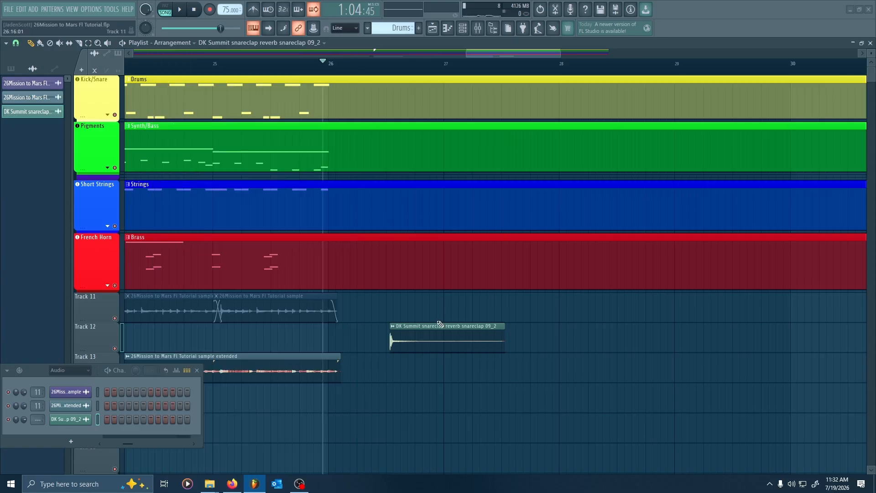
{"action": "left_click_drag", "start_coordinate": [417, 325], "coordinate": [401, 326]}
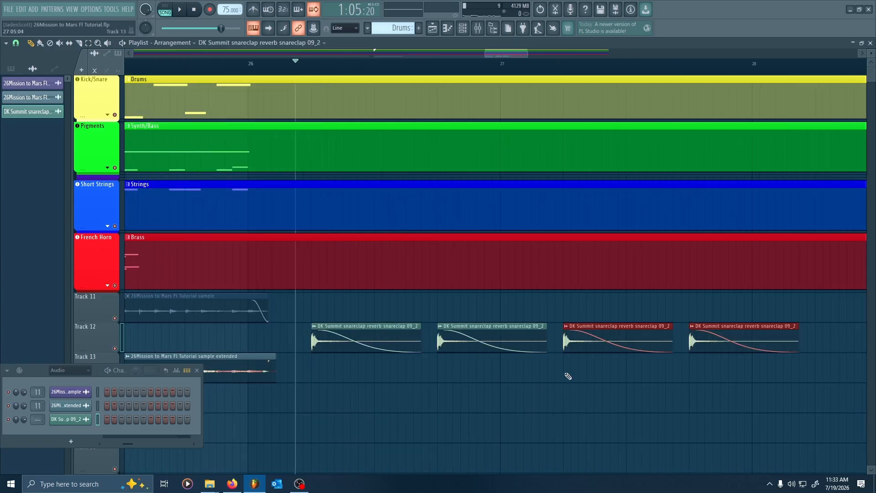
Put a unique copy of the first snareclap clip on Track 13, directly below an original clip on Track 12
{"action": "left_click_drag", "start_coordinate": [567, 374], "coordinate": [524, 288]}
{"action": "left_click", "coordinate": [524, 288]}
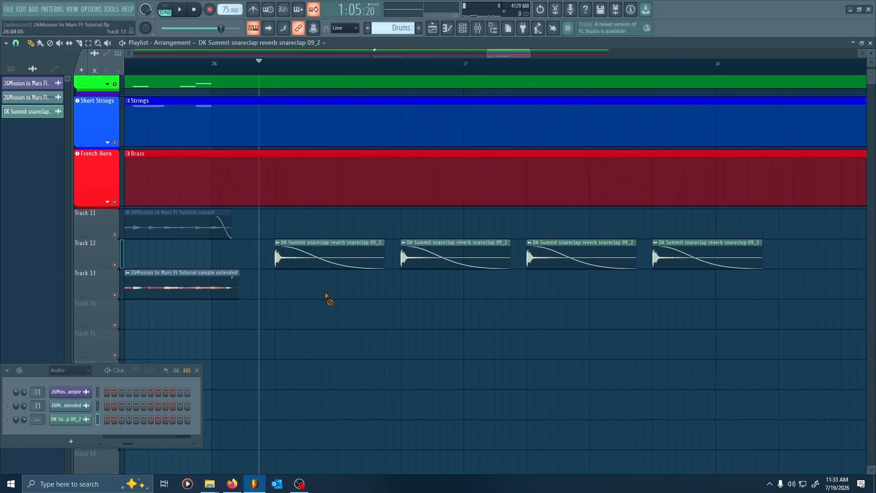
{"action": "right_click", "coordinate": [277, 247]}
{"action": "left_click", "coordinate": [372, 259]}
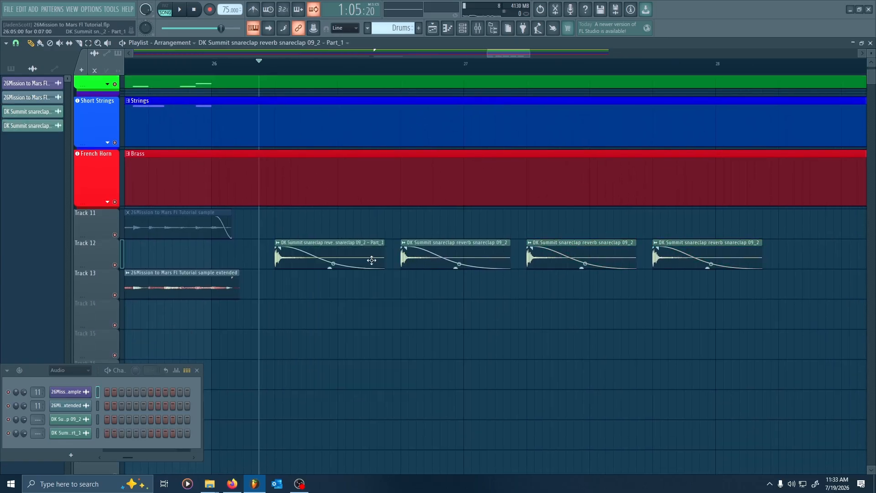
{"action": "left_click", "coordinate": [71, 433]}
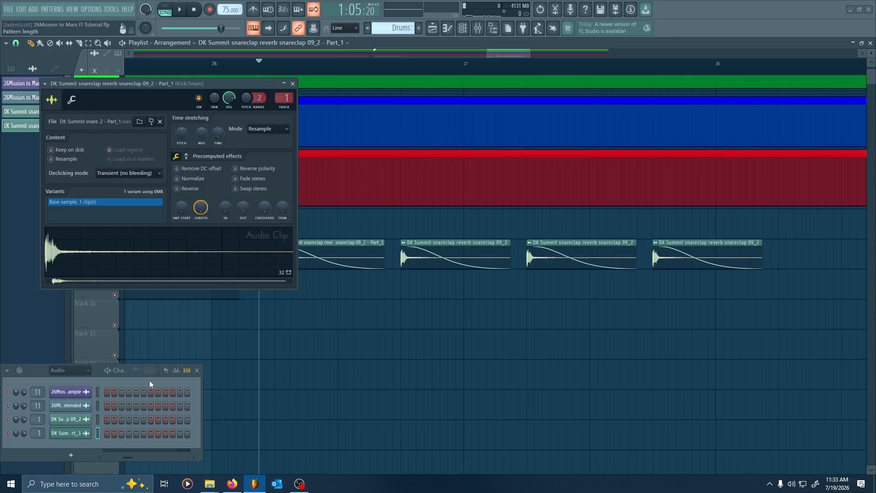
{"action": "left_click", "coordinate": [71, 434]}
{"action": "left_click_drag", "start_coordinate": [281, 255], "coordinate": [281, 286]}
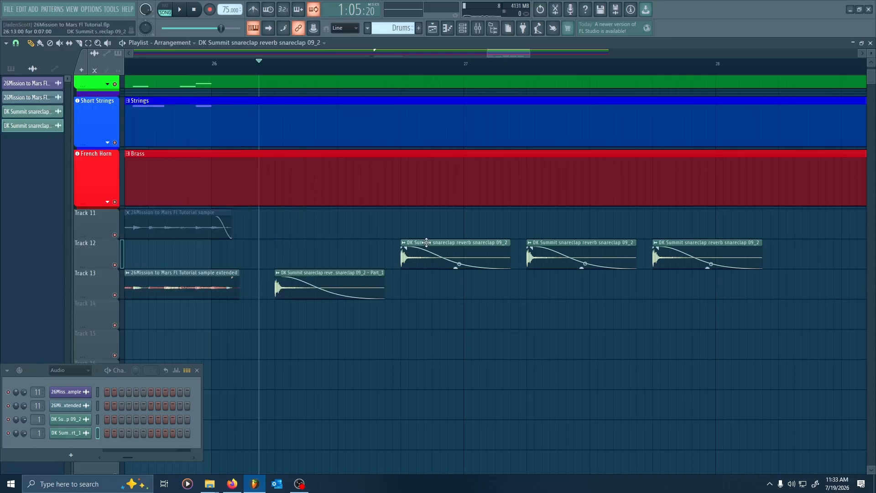
{"action": "left_click", "coordinate": [280, 249]}
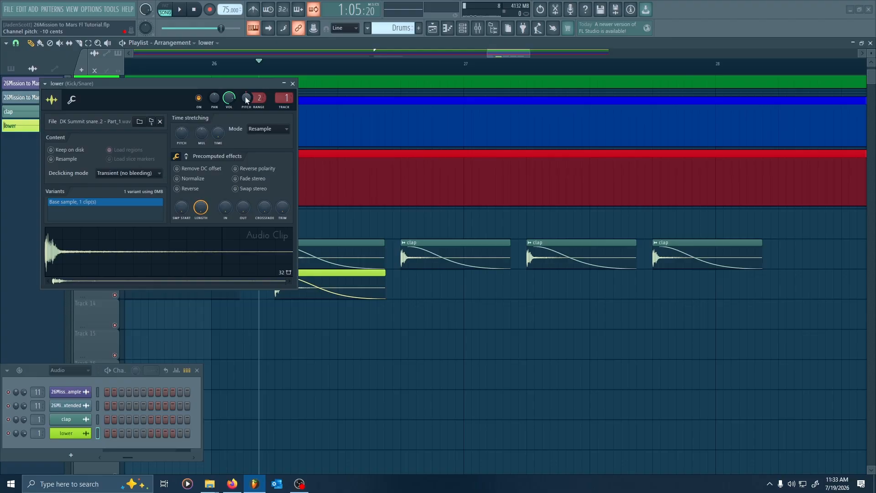
Lower the channel pitch of the "lower" clap and pan that channel 15% left
{"action": "left_click", "coordinate": [292, 83]}
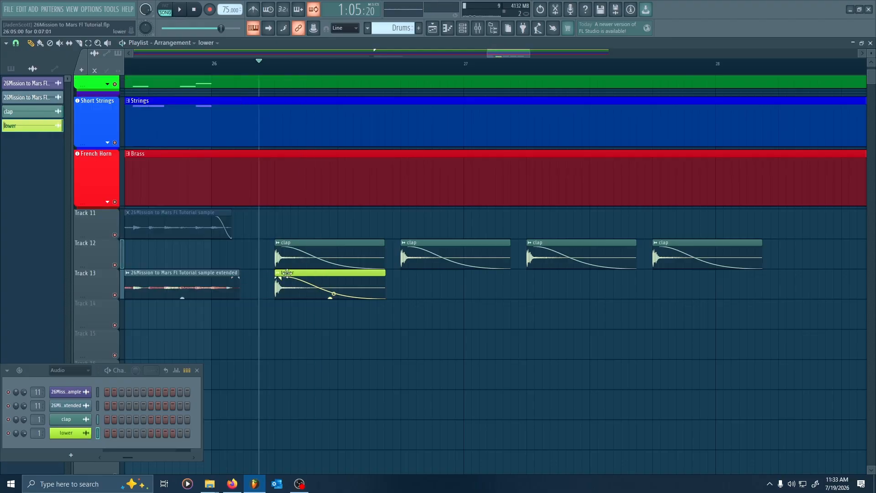
{"action": "double_click", "coordinate": [286, 273]}
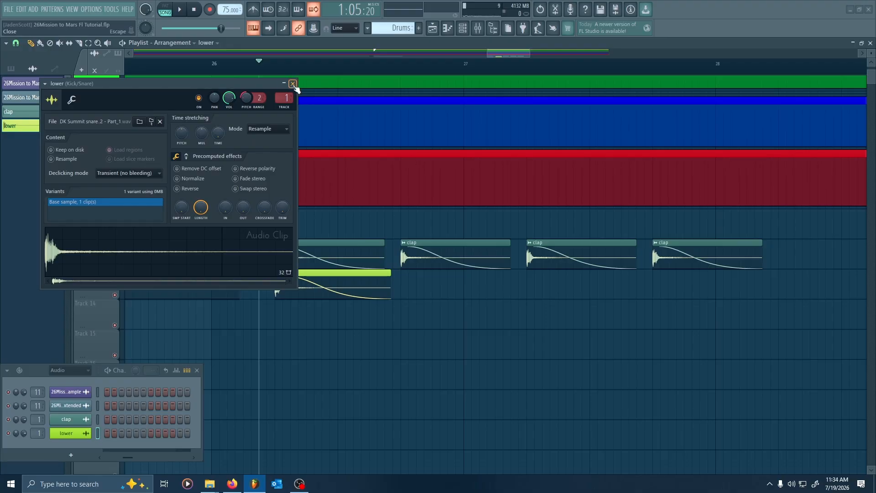
{"action": "left_click", "coordinate": [293, 84]}
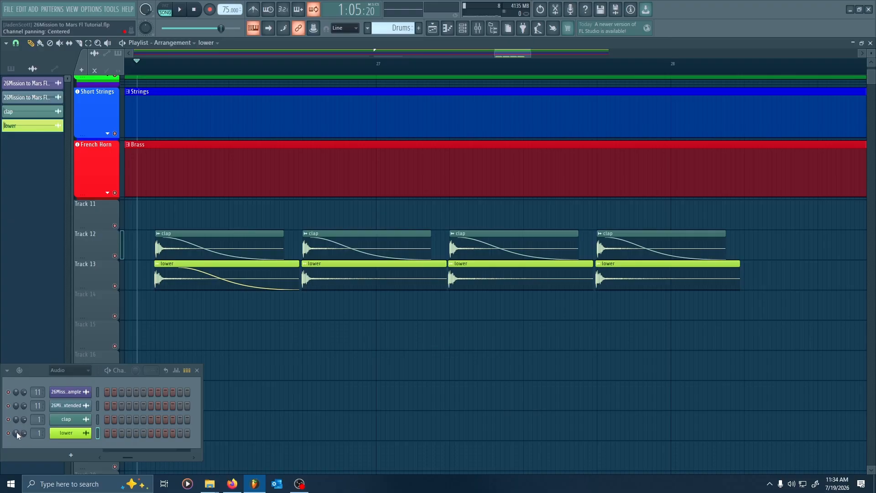
{"action": "left_click_drag", "start_coordinate": [17, 433], "coordinate": [17, 432]}
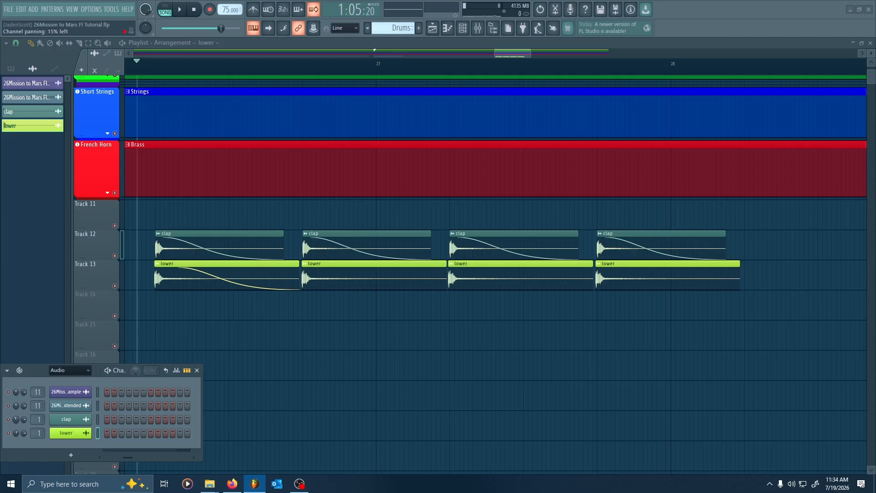
Review the clap and lower clips between bars 26 and 28 and set the playhead to the start of bar 26
{"action": "scroll", "coordinate": [331, 316], "scroll_direction": "down", "scroll_amount": 3}
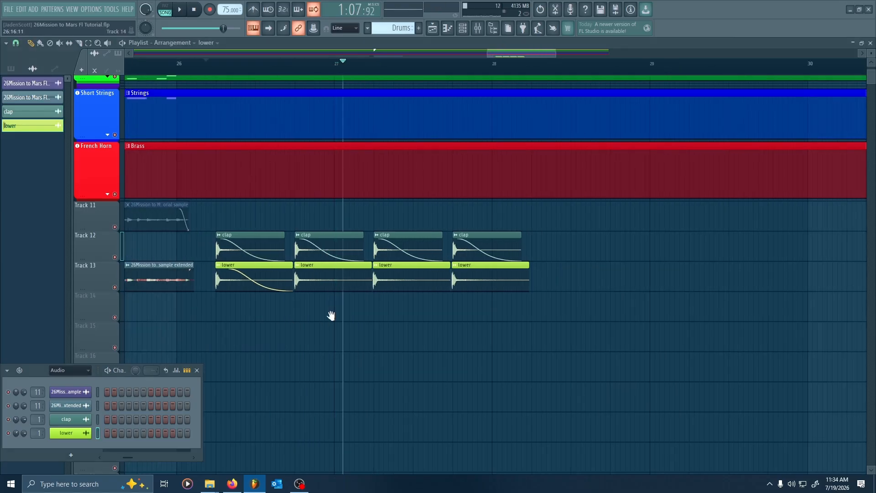
{"action": "left_click_drag", "start_coordinate": [331, 316], "coordinate": [337, 323]}
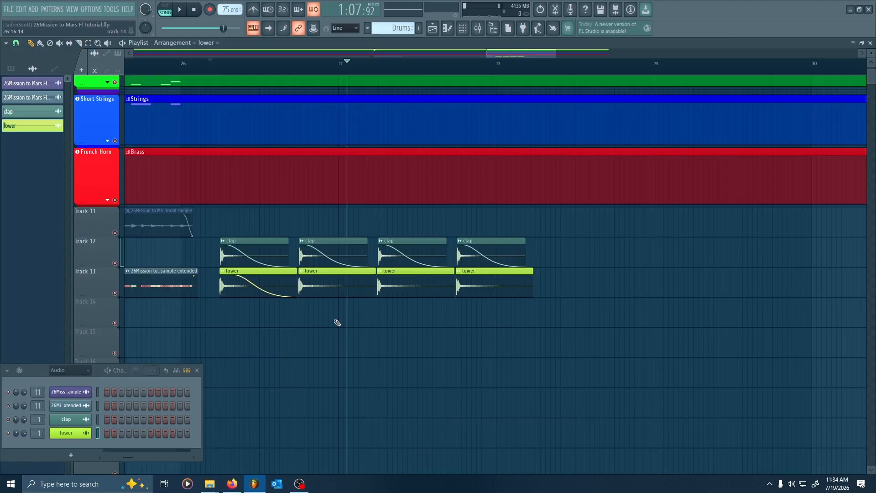
{"action": "left_click_drag", "start_coordinate": [399, 347], "coordinate": [540, 334]}
{"action": "scroll", "coordinate": [383, 104], "scroll_direction": "up", "scroll_amount": 2}
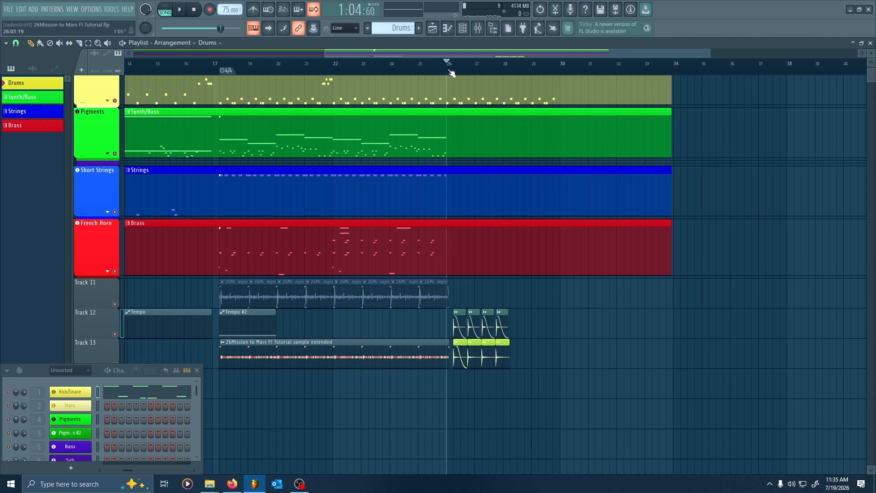
{"action": "mouse_move", "coordinate": [449, 70]}
{"action": "left_mouse_down"}
{"action": "mouse_move", "coordinate": [598, 63]}
{"action": "mouse_move", "coordinate": [455, 77]}
{"action": "left_mouse_up"}
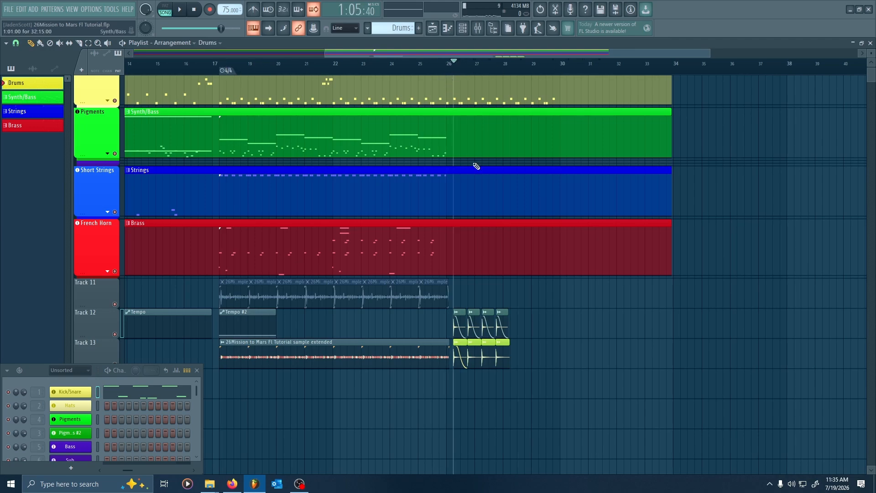
{"action": "left_click_drag", "start_coordinate": [413, 200], "coordinate": [694, 204]}
{"action": "scroll", "coordinate": [419, 157], "scroll_direction": "down", "scroll_amount": 2}
{"action": "left_click_drag", "start_coordinate": [281, 66], "coordinate": [576, 73]}
{"action": "scroll", "coordinate": [605, 146], "scroll_direction": "up", "scroll_amount": 4}
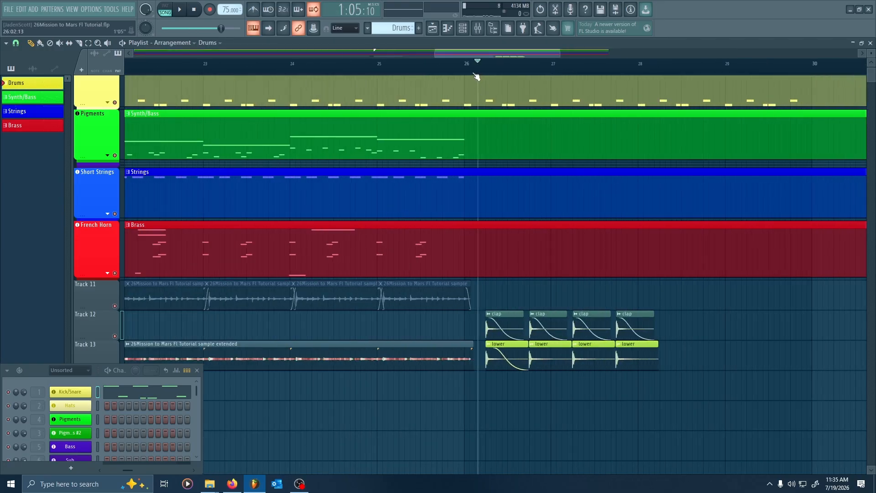
{"action": "left_click_drag", "start_coordinate": [475, 75], "coordinate": [469, 71]}
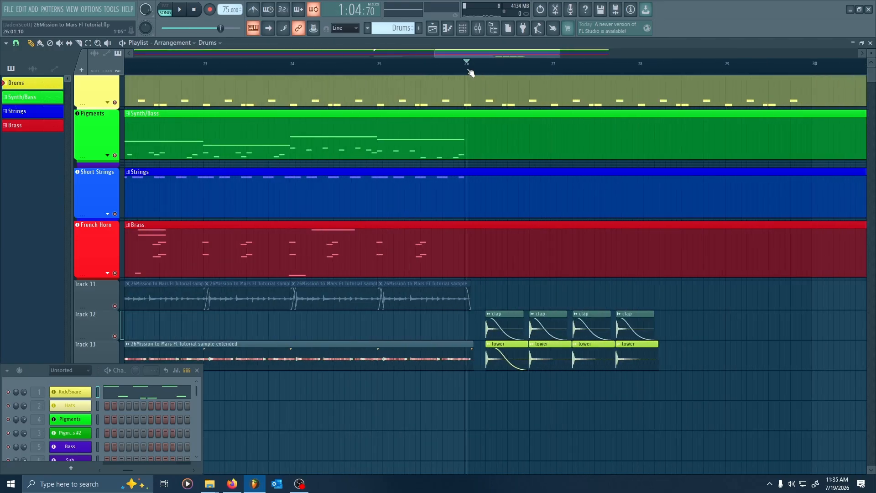
Open the Low Brass notes of the Brass pattern and lower the A3 note in bar 19 to G3
{"action": "double_click", "coordinate": [451, 239]}
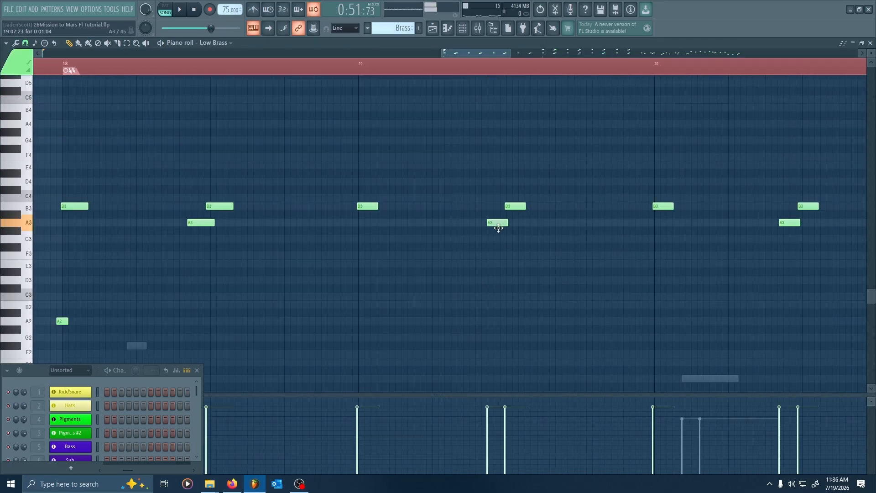
{"action": "left_click_drag", "start_coordinate": [497, 225], "coordinate": [506, 249]}
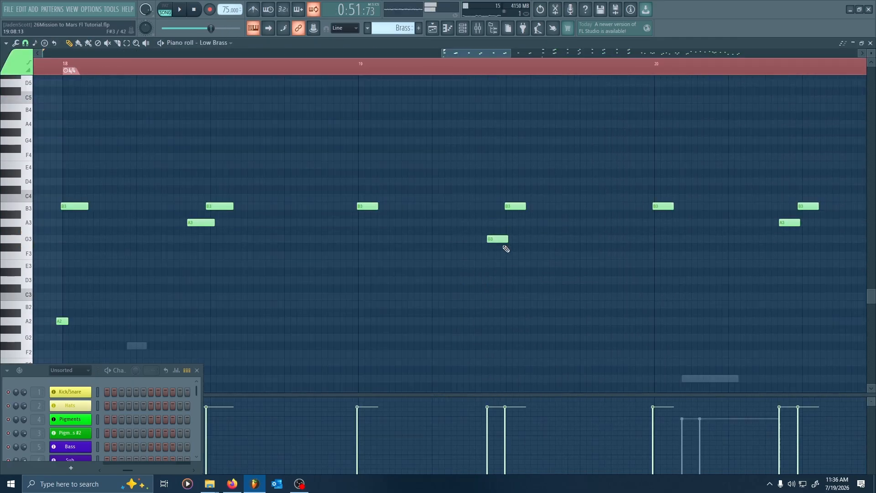
{"action": "scroll", "coordinate": [525, 250], "scroll_direction": "down", "scroll_amount": 8}
Select the G4 and G3 notes in bar 23 of the Low Brass part
{"action": "left_click_drag", "start_coordinate": [654, 254], "coordinate": [462, 248]}
{"action": "scroll", "coordinate": [503, 246], "scroll_direction": "up", "scroll_amount": 5}
{"action": "left_click_drag", "start_coordinate": [573, 240], "coordinate": [561, 241]}
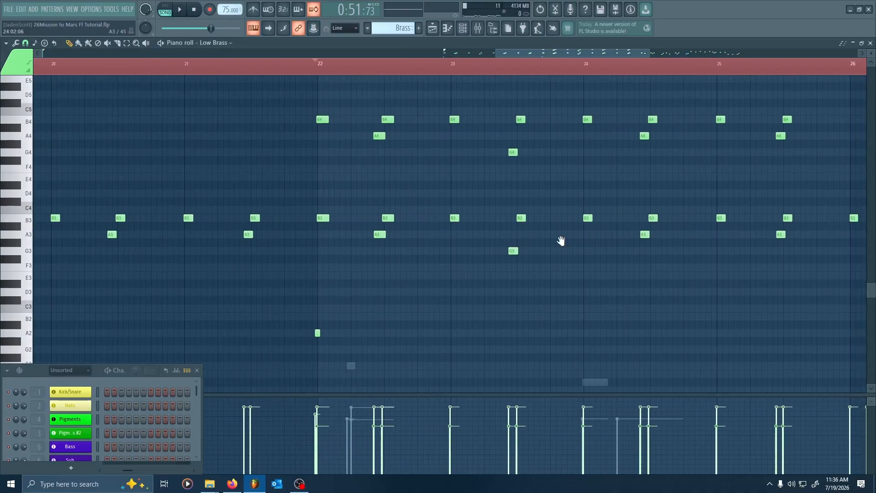
{"action": "scroll", "coordinate": [460, 243], "scroll_direction": "up", "scroll_amount": 4}
{"action": "scroll", "coordinate": [442, 178], "scroll_direction": "down", "scroll_amount": 4}
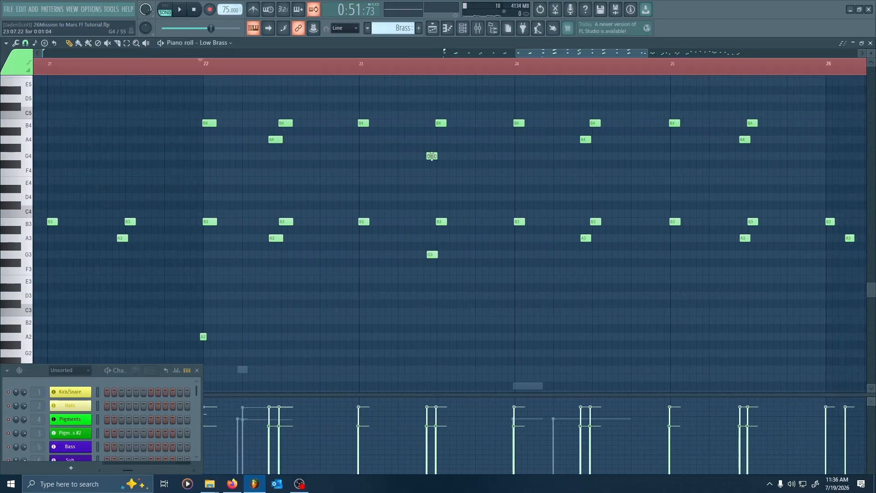
{"action": "left_click", "coordinate": [432, 157]}
{"action": "left_click", "coordinate": [429, 140]}
{"action": "left_click_drag", "start_coordinate": [434, 144], "coordinate": [431, 262]}
Examine the Low Brass melody from bar 22 through bar 29, comparing the notes before and after bar 26
{"action": "scroll", "coordinate": [461, 255], "scroll_direction": "down", "scroll_amount": 4}
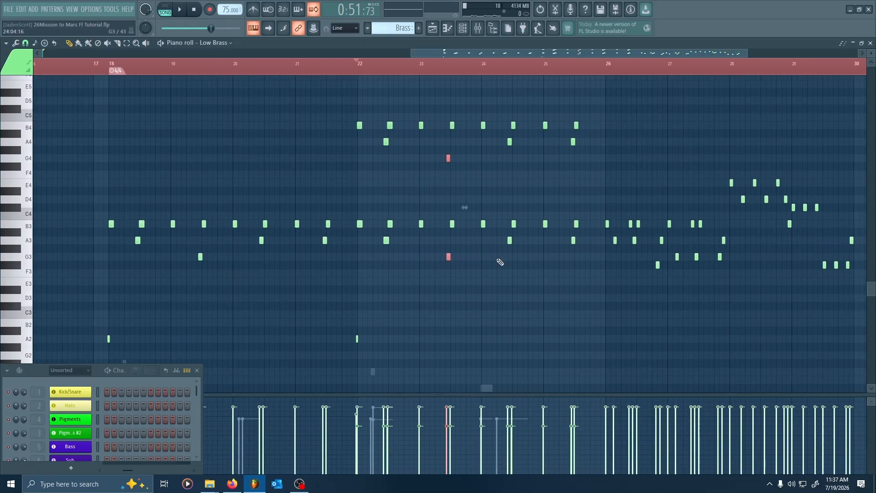
{"action": "scroll", "coordinate": [525, 254], "scroll_direction": "up", "scroll_amount": 4}
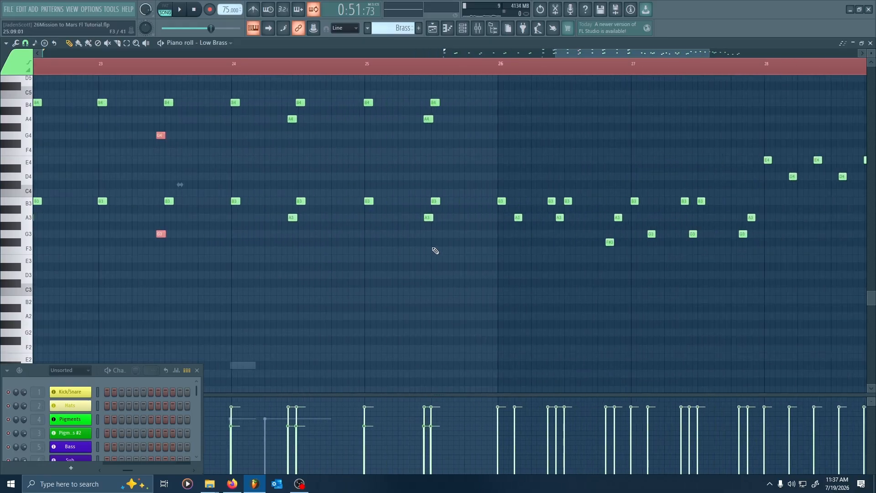
{"action": "scroll", "coordinate": [488, 247], "scroll_direction": "down", "scroll_amount": 3}
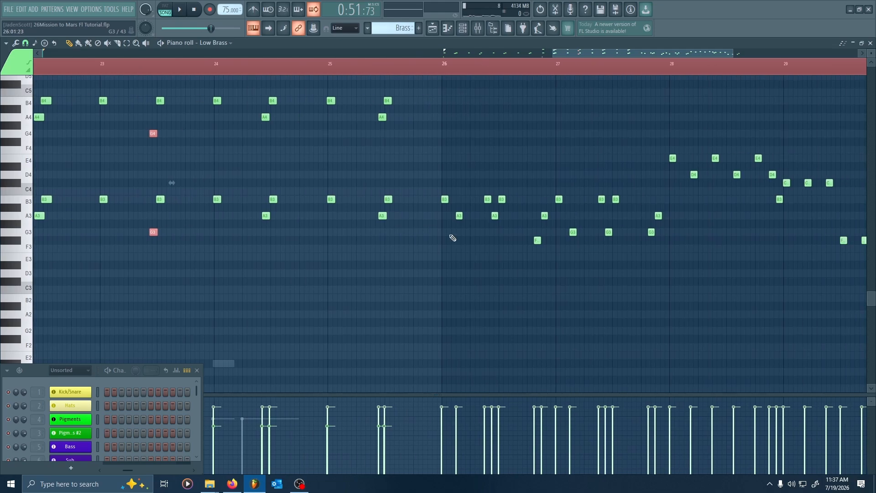
{"action": "scroll", "coordinate": [579, 265], "scroll_direction": "down", "scroll_amount": 2}
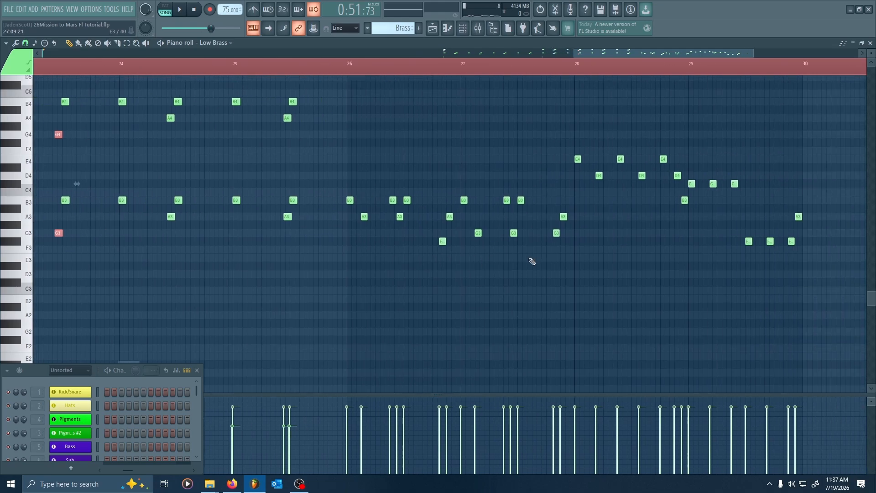
{"action": "left_click_drag", "start_coordinate": [627, 261], "coordinate": [538, 276]}
{"action": "left_click_drag", "start_coordinate": [306, 266], "coordinate": [680, 282]}
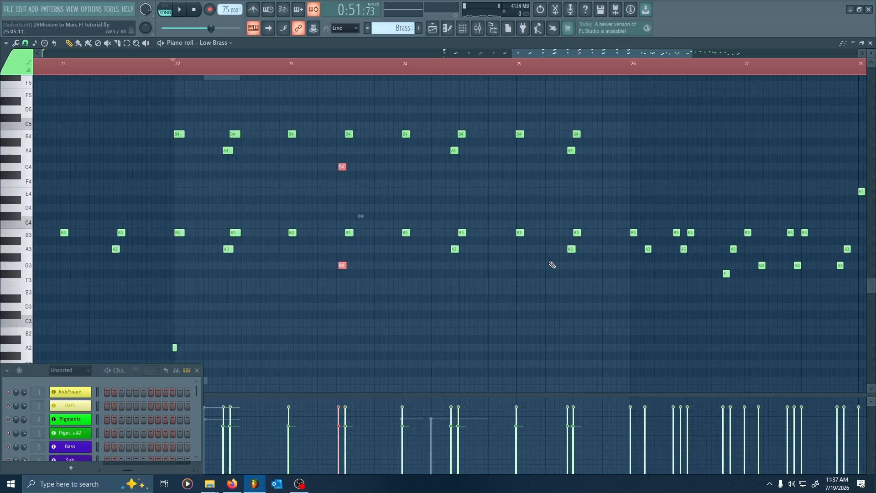
Paste a copy of the Low Brass notes from bars 26 to 29, slightly offset after the originals
{"action": "left_click_drag", "start_coordinate": [615, 279], "coordinate": [435, 269]}
{"action": "left_click_drag", "start_coordinate": [609, 284], "coordinate": [409, 265]}
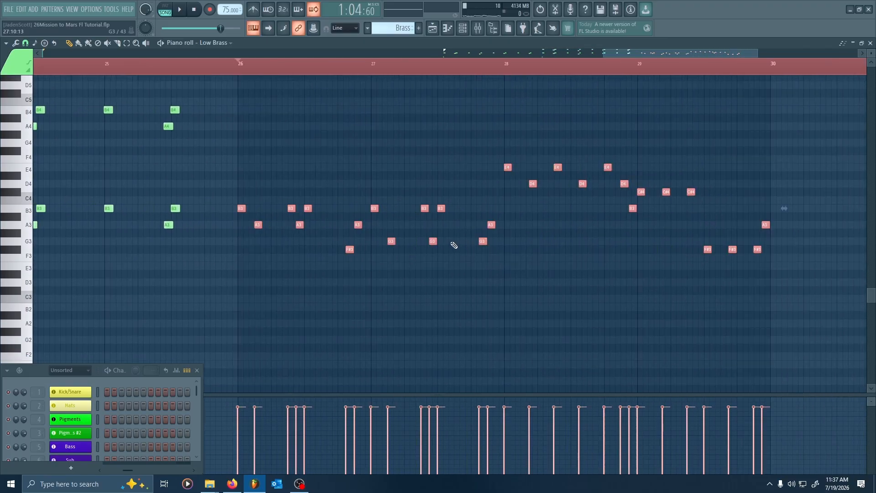
{"action": "key", "text": "ctrl+v"}
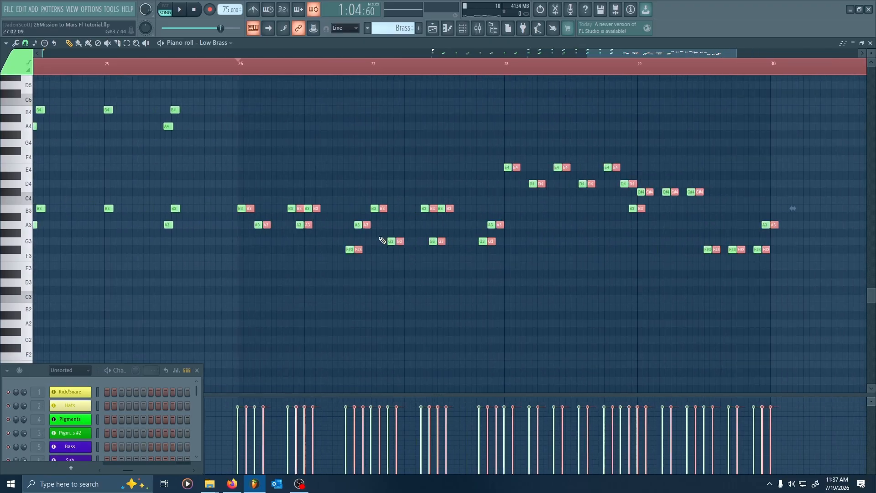
Align the pasted Low Brass copy with the original notes from bar 26 and raise it one octave
{"action": "left_click_drag", "start_coordinate": [252, 209], "coordinate": [242, 210]}
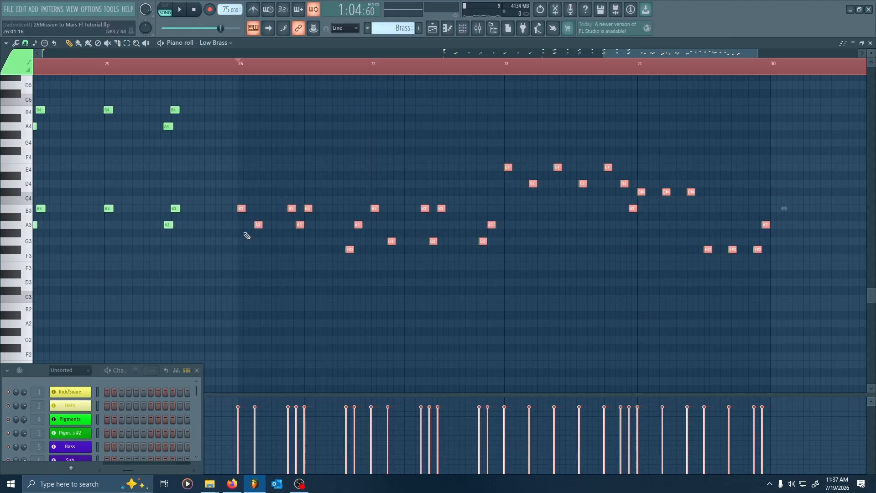
{"action": "key", "text": "ctrl+Up"}
{"action": "scroll", "coordinate": [281, 199], "scroll_direction": "up", "scroll_amount": 5}
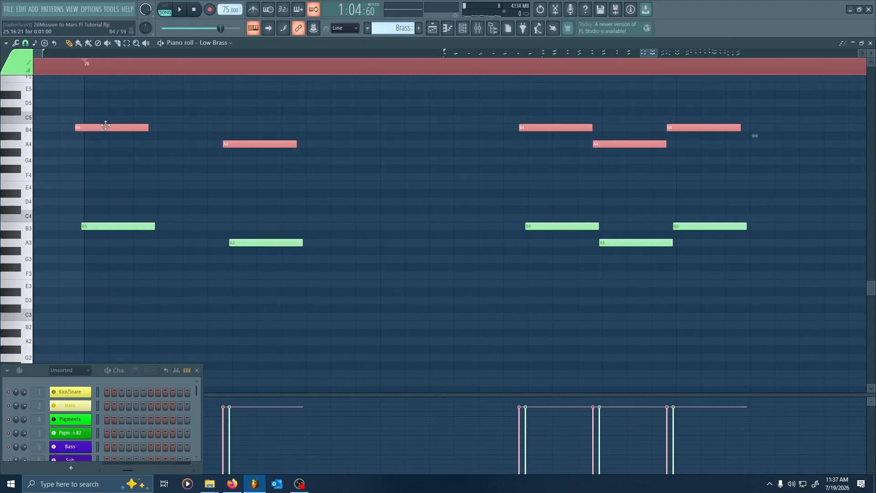
Shift the lower-octave Low Brass notes from bar 26 to 29 slightly earlier, in line with the upper octave
{"action": "scroll", "coordinate": [160, 190], "scroll_direction": "down", "scroll_amount": 6}
{"action": "left_click_drag", "start_coordinate": [534, 174], "coordinate": [286, 310]}
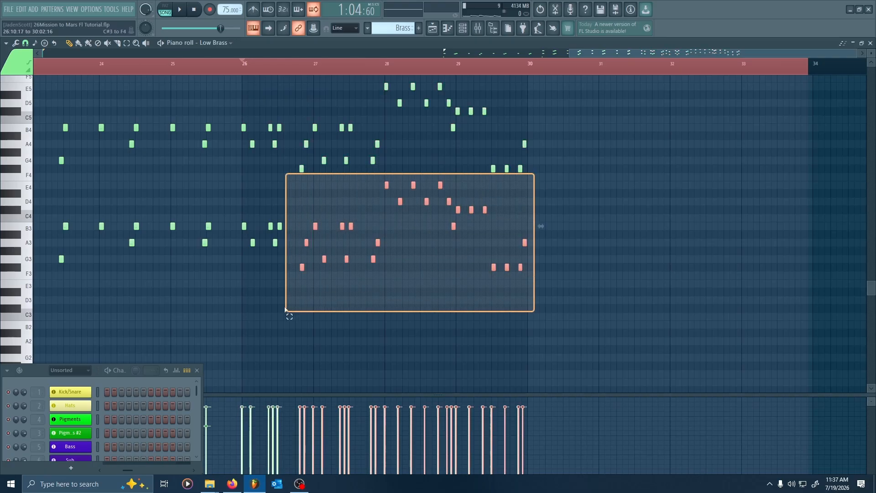
{"action": "scroll", "coordinate": [259, 258], "scroll_direction": "up", "scroll_amount": 8}
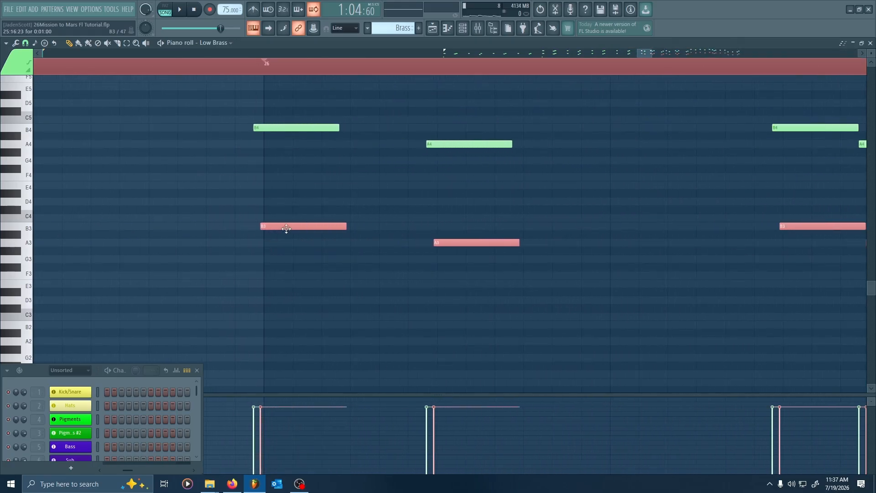
{"action": "left_click_drag", "start_coordinate": [287, 229], "coordinate": [281, 226]}
{"action": "scroll", "coordinate": [331, 182], "scroll_direction": "down", "scroll_amount": 7}
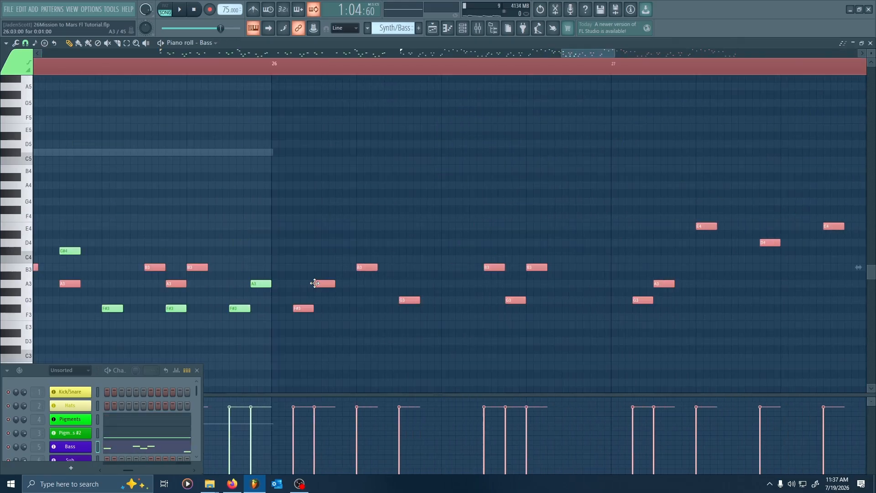
Move the copied Bass notes of the Synth/Bass pattern so they start at bar 26, and play back the extended part
{"action": "left_click_drag", "start_coordinate": [203, 271], "coordinate": [455, 267]}
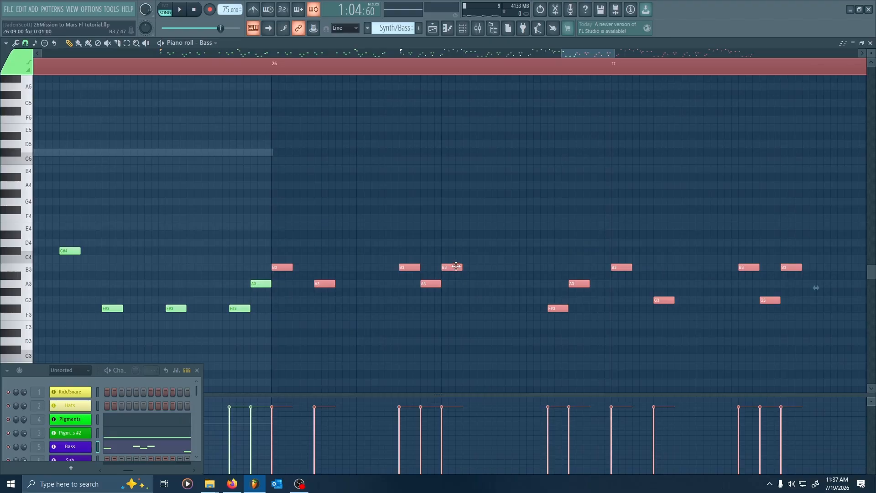
{"action": "key", "text": "space"}
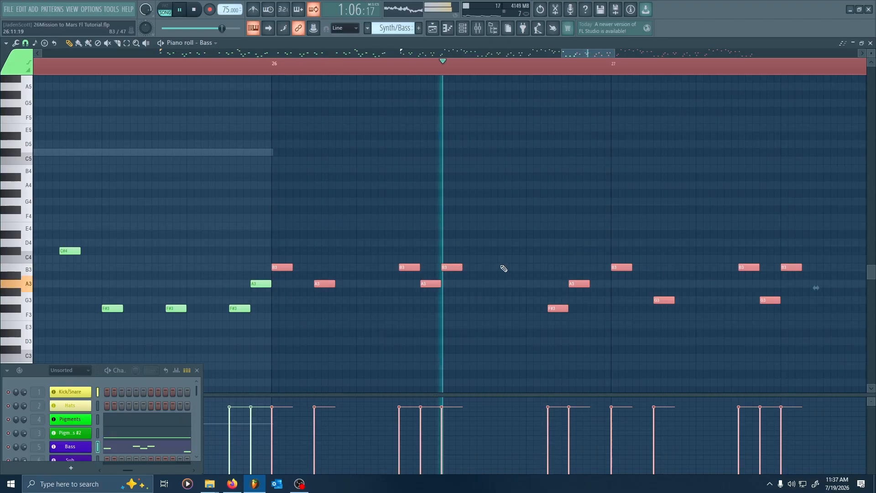
{"action": "scroll", "coordinate": [502, 268], "scroll_direction": "down", "scroll_amount": 6}
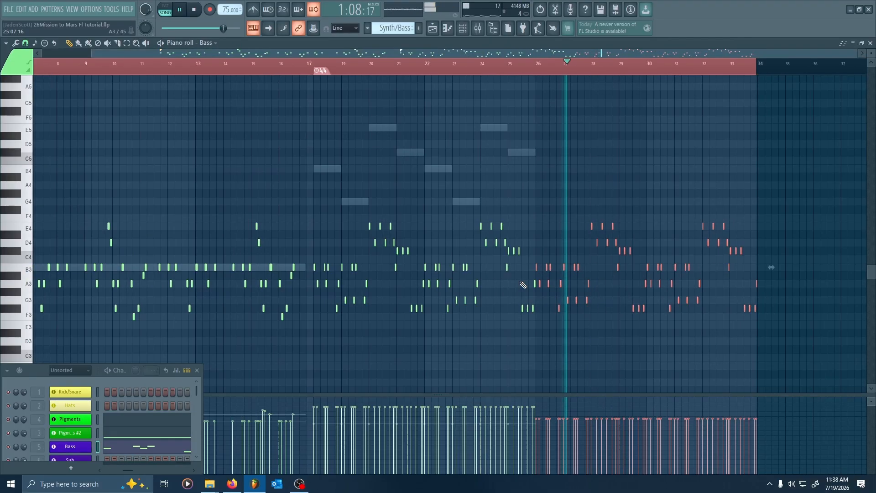
{"action": "scroll", "coordinate": [523, 285], "scroll_direction": "down", "scroll_amount": 2}
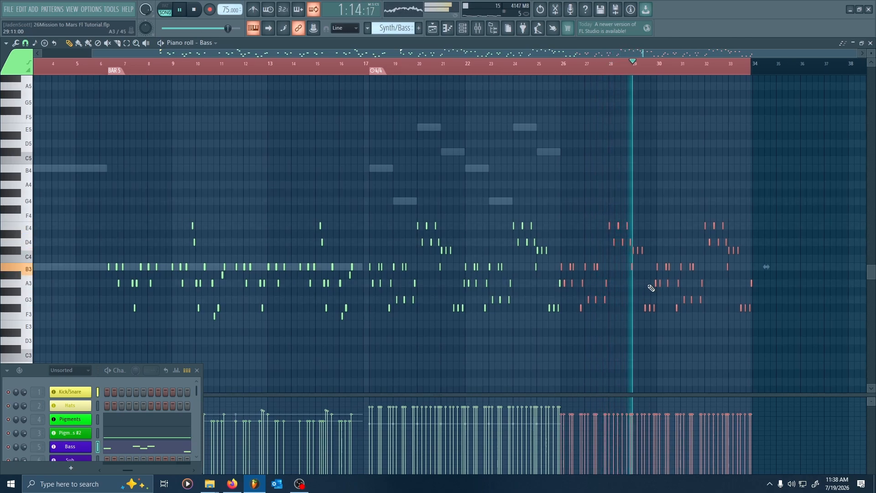
{"action": "scroll", "coordinate": [652, 293], "scroll_direction": "up", "scroll_amount": 4}
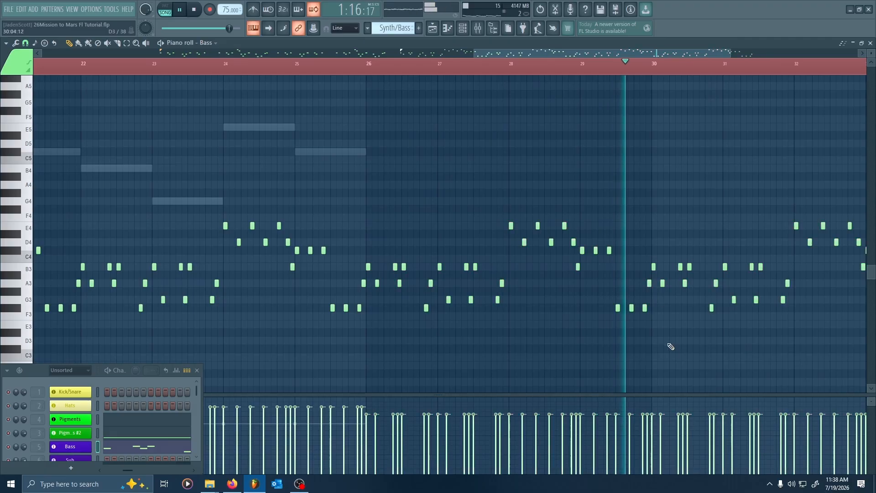
{"action": "scroll", "coordinate": [673, 335], "scroll_direction": "down", "scroll_amount": 3}
{"action": "key", "text": "space"}
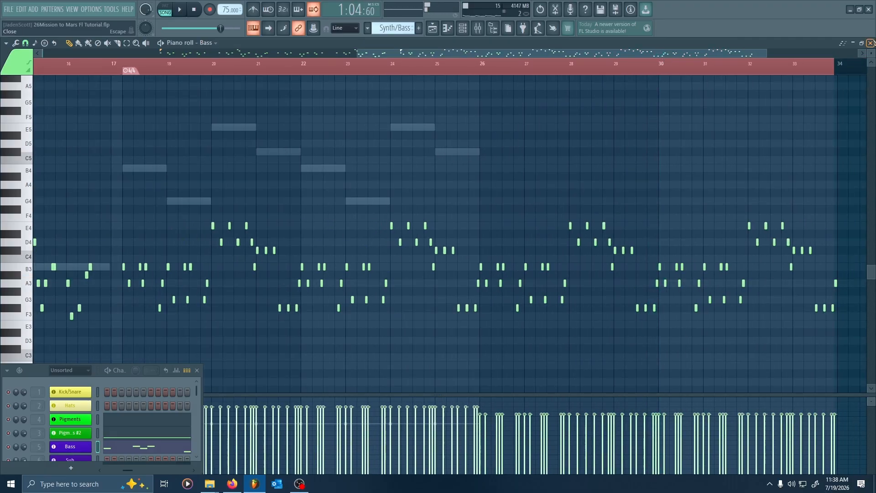
Open the Short Strings notes of the Strings pattern and duplicate the repeated B5 notes beyond bar 26
{"action": "left_click", "coordinate": [870, 43]}
{"action": "double_click", "coordinate": [557, 204]}
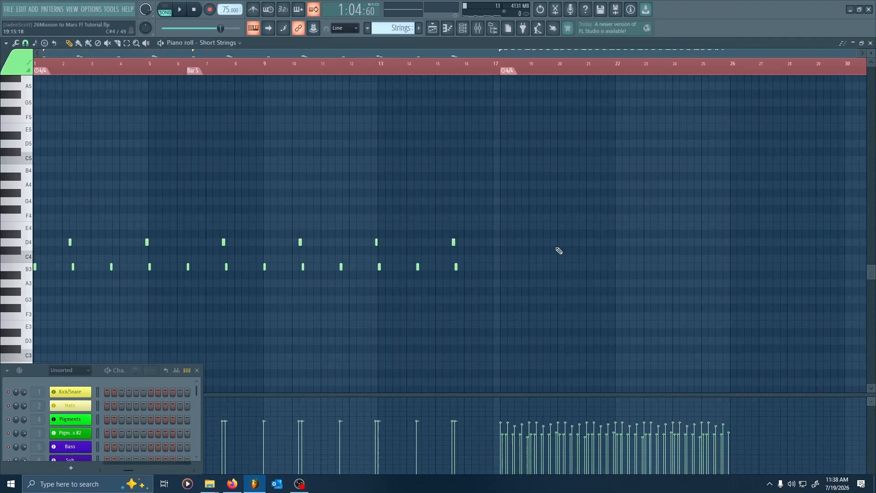
{"action": "left_click_drag", "start_coordinate": [556, 247], "coordinate": [380, 237]}
{"action": "scroll", "coordinate": [381, 239], "scroll_direction": "up", "scroll_amount": 6}
{"action": "left_click_drag", "start_coordinate": [591, 178], "coordinate": [314, 243]}
{"action": "scroll", "coordinate": [374, 238], "scroll_direction": "up", "scroll_amount": 3}
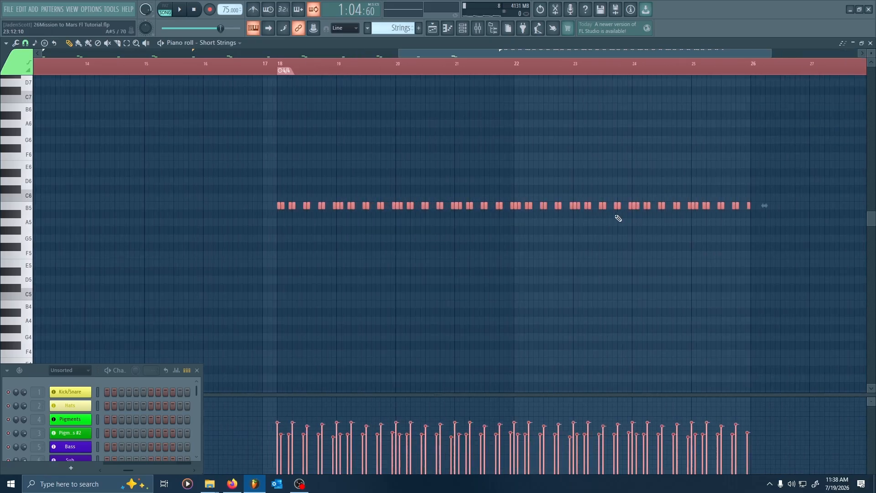
{"action": "left_click_drag", "start_coordinate": [779, 223], "coordinate": [511, 246]}
{"action": "scroll", "coordinate": [540, 238], "scroll_direction": "up", "scroll_amount": 5}
{"action": "key", "text": "ctrl+b"}
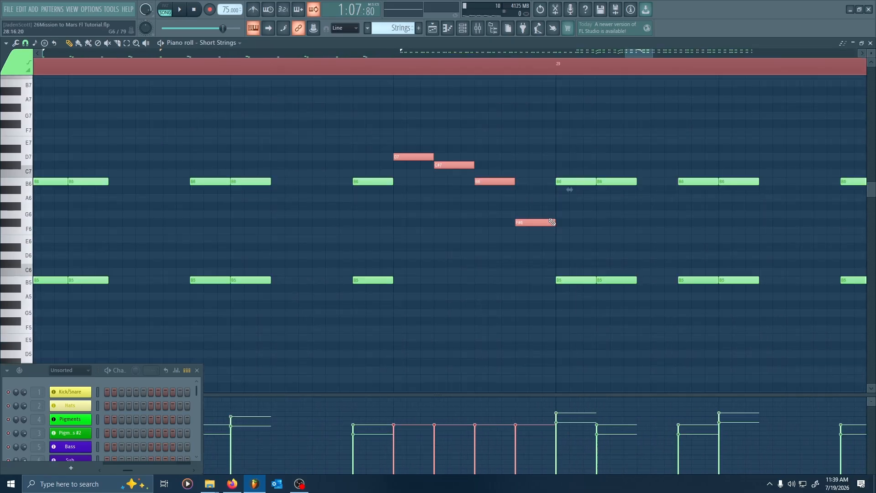
Copy the D7, C#7, B6, F#6 run in bar 28 one octave lower, raise the upper run's velocity and set the lower run's to 61%
{"action": "left_click_drag", "start_coordinate": [411, 156], "coordinate": [411, 255]}
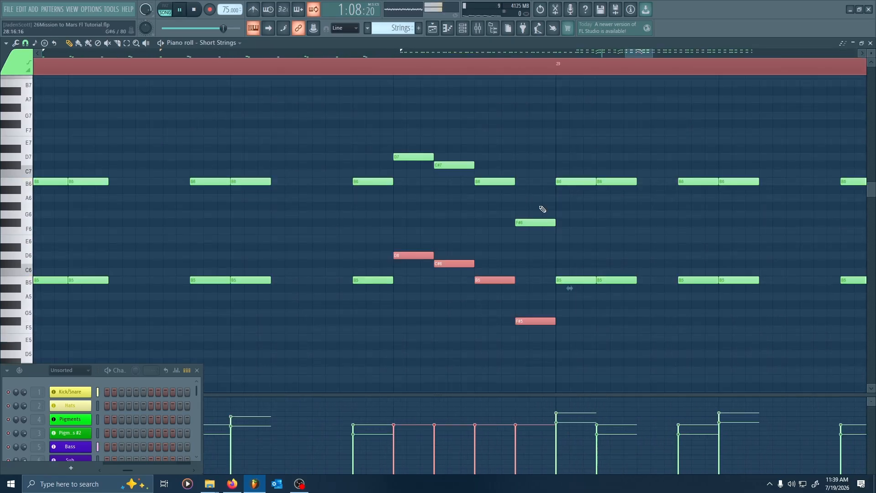
{"action": "left_click_drag", "start_coordinate": [427, 147], "coordinate": [545, 229]}
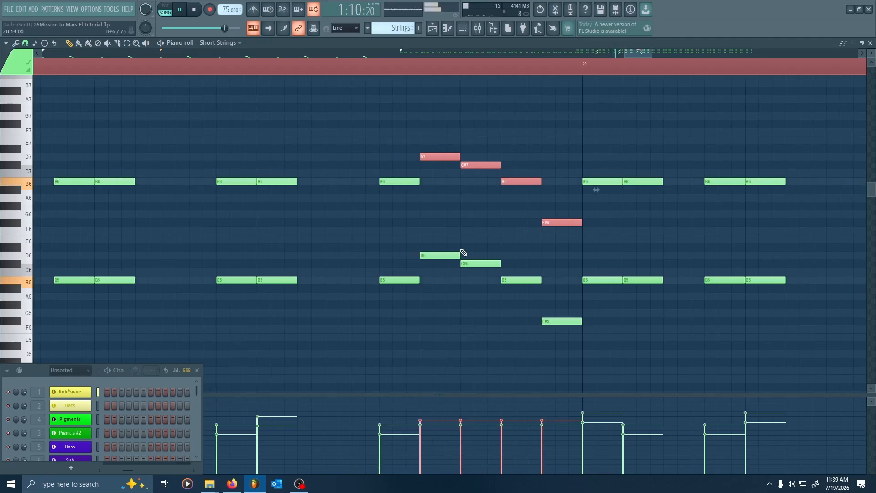
{"action": "left_click_drag", "start_coordinate": [454, 244], "coordinate": [577, 324]}
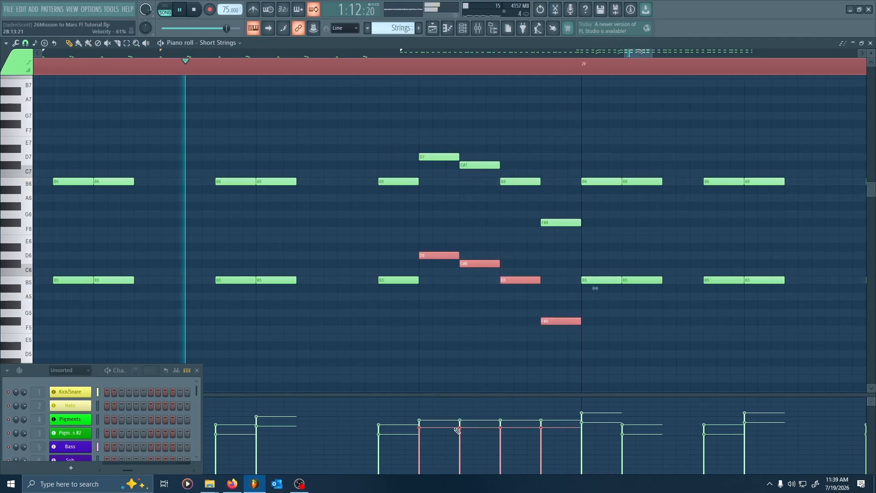
{"action": "left_click_drag", "start_coordinate": [657, 253], "coordinate": [485, 254]}
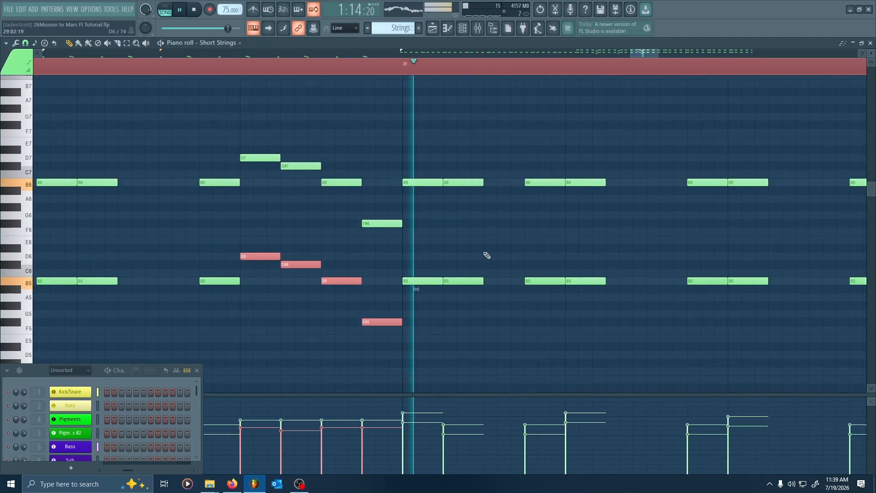
{"action": "left_click", "coordinate": [491, 253], "text": "ctrl"}
Move the third F#6 and F#5 pair in bar 29 one step later in small nudges, auditioning the timing
{"action": "scroll", "coordinate": [514, 244], "scroll_direction": "down", "scroll_amount": 3}
{"action": "scroll", "coordinate": [515, 243], "scroll_direction": "down", "scroll_amount": 2}
{"action": "left_click_drag", "start_coordinate": [671, 248], "coordinate": [507, 241]}
{"action": "key", "text": "space"}
{"action": "scroll", "coordinate": [515, 232], "scroll_direction": "up", "scroll_amount": 4}
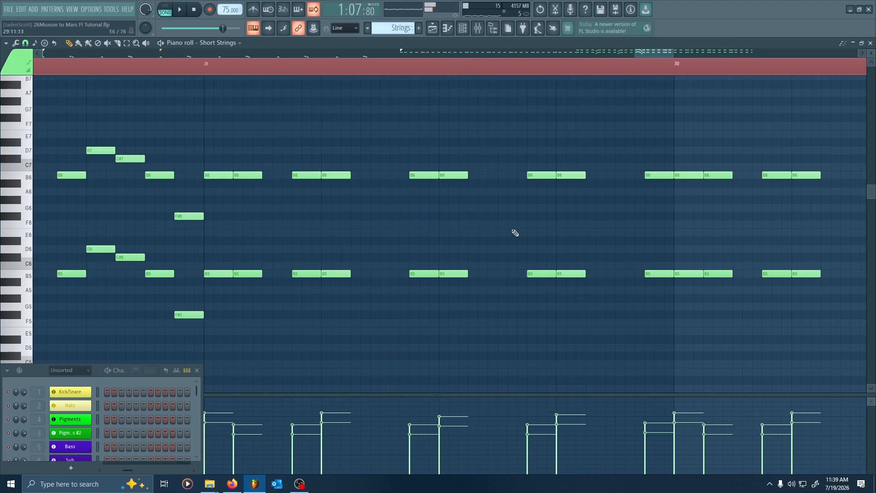
{"action": "scroll", "coordinate": [479, 185], "scroll_direction": "down", "scroll_amount": 1}
{"action": "scroll", "coordinate": [480, 183], "scroll_direction": "down", "scroll_amount": 1}
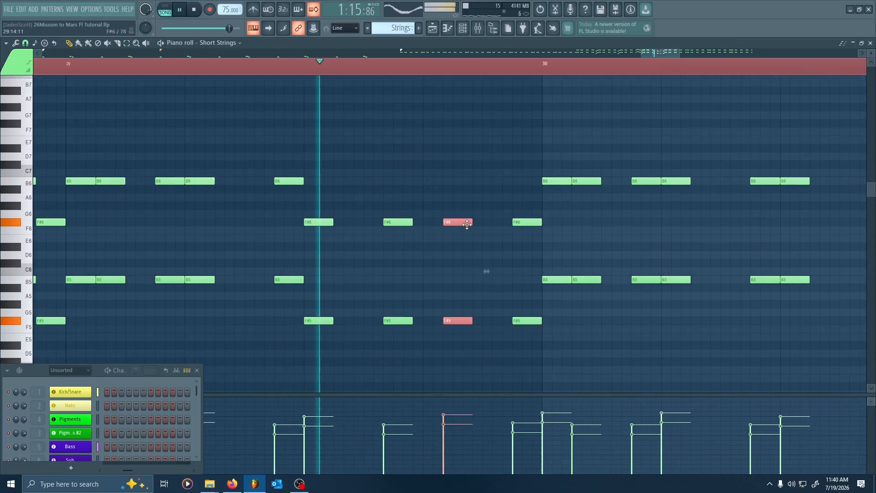
{"action": "left_click_drag", "start_coordinate": [467, 223], "coordinate": [478, 224]}
{"action": "key", "text": "space"}
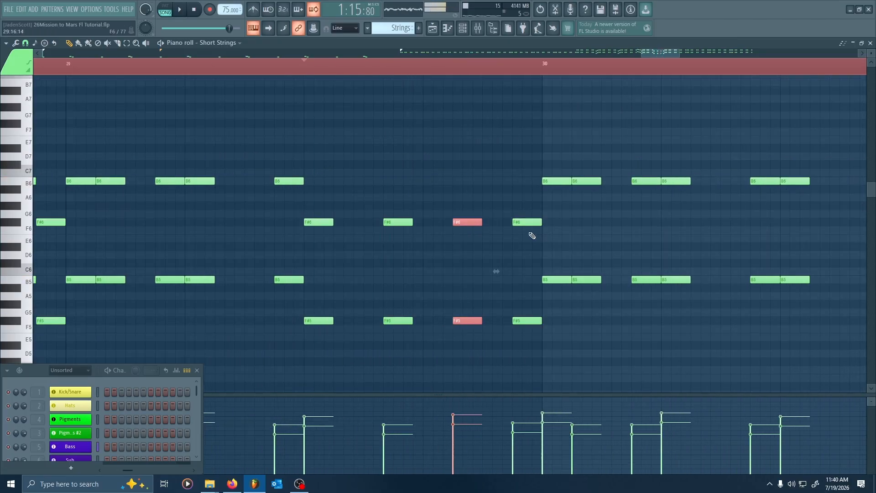
{"action": "key", "text": "shift+Right"}
{"action": "key", "text": "space"}
{"action": "key", "text": "space"}
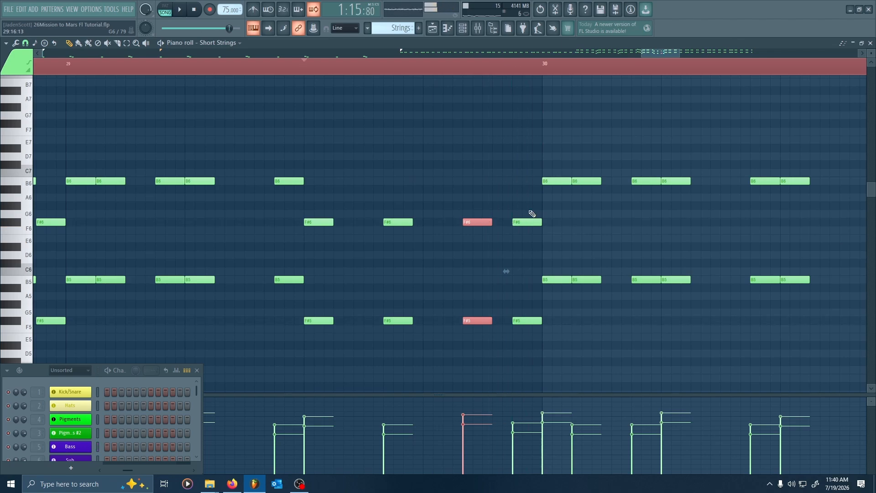
{"action": "key", "text": "space"}
{"action": "key", "text": "shift+Right"}
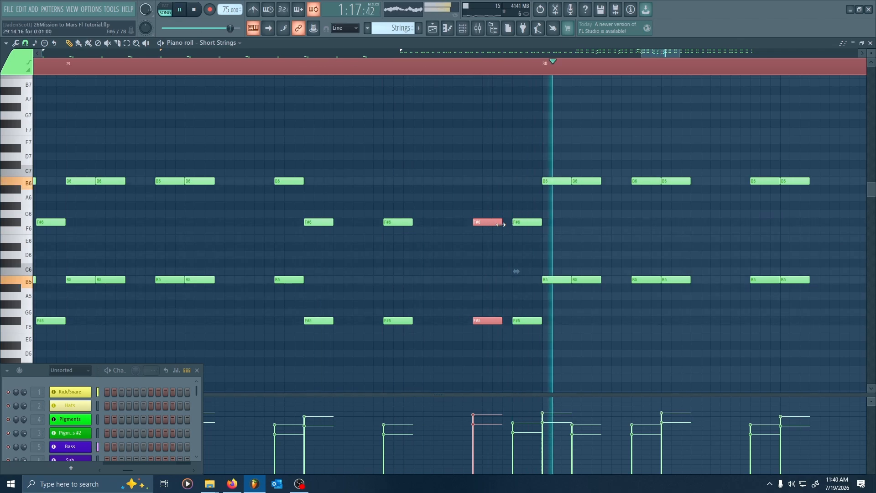
{"action": "key", "text": "space"}
Delete the last F#6 and F#5 notes of bar 29 and play back the result
{"action": "right_click", "coordinate": [530, 222]}
{"action": "right_click", "coordinate": [532, 321]}
{"action": "key", "text": "space"}
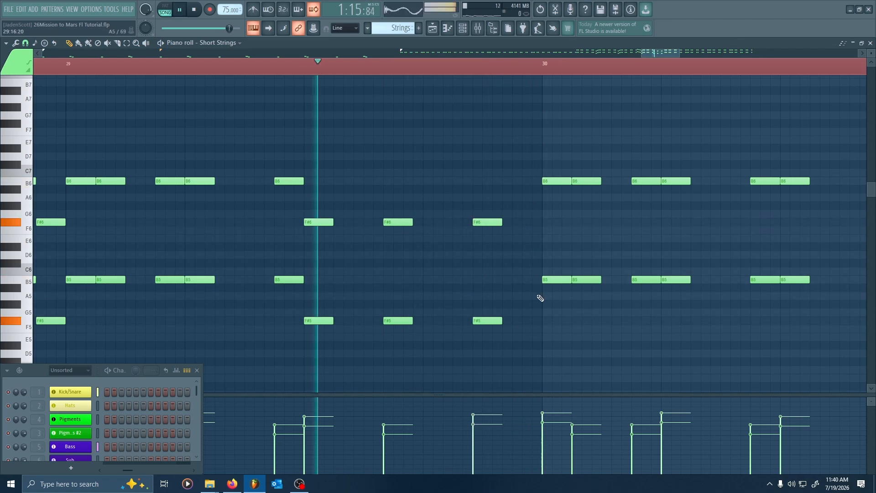
{"action": "key", "text": "space"}
Select the three F#6 notes in the second half of bar 29, raise their velocity slightly and play back the Short Strings passage
{"action": "left_click_drag", "start_coordinate": [436, 211], "coordinate": [404, 295]}
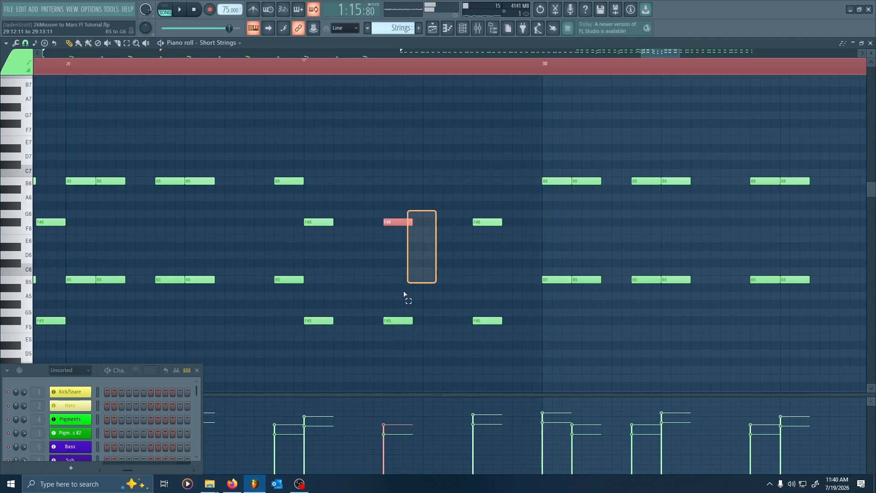
{"action": "left_click_drag", "start_coordinate": [404, 294], "coordinate": [396, 323]}
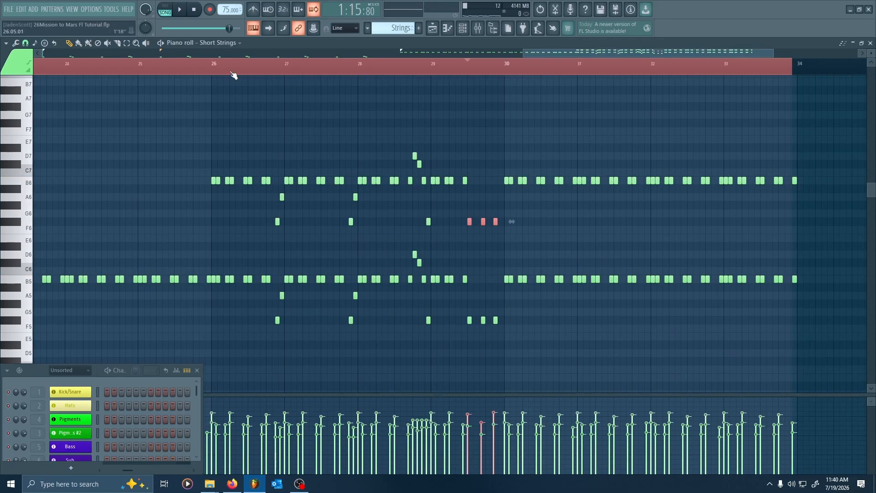
{"action": "key", "text": "space"}
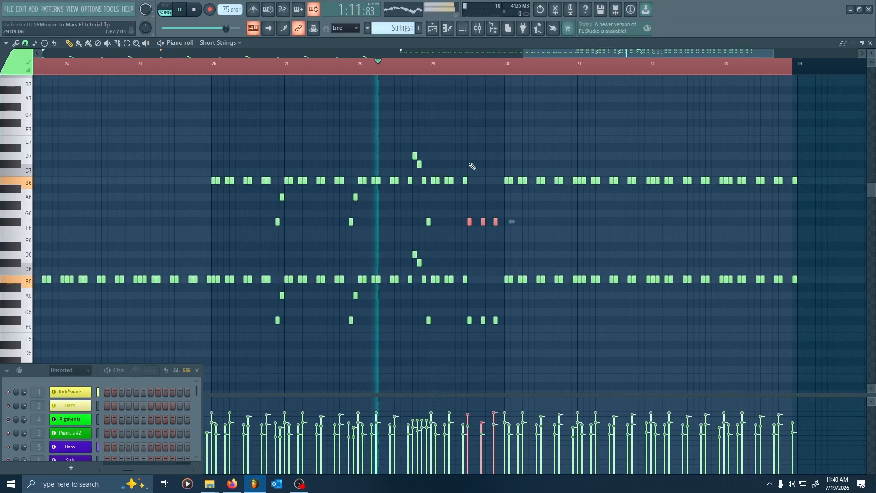
{"action": "scroll", "coordinate": [451, 177], "scroll_direction": "up", "scroll_amount": 3}
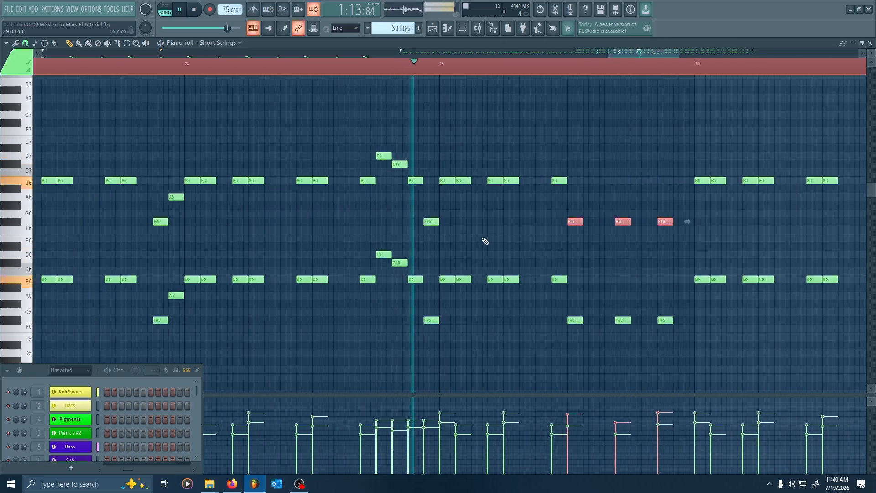
{"action": "left_click_drag", "start_coordinate": [571, 241], "coordinate": [450, 238]}
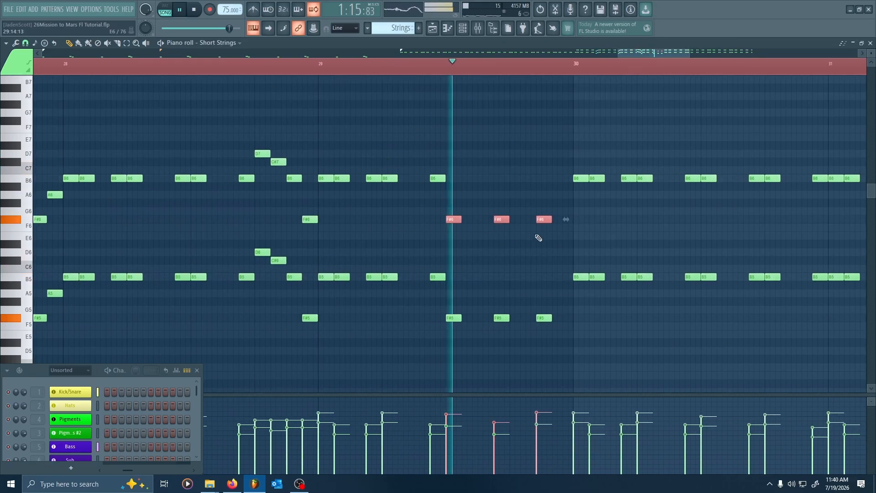
{"action": "scroll", "coordinate": [582, 237], "scroll_direction": "down", "scroll_amount": 3}
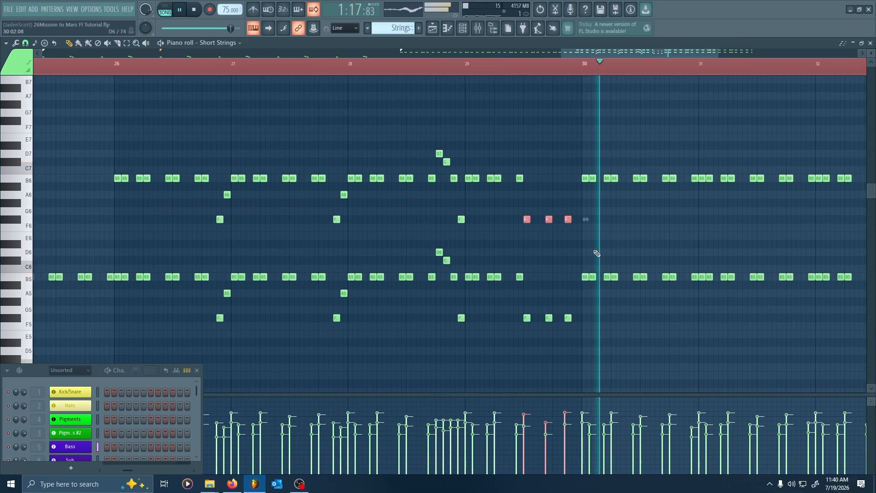
{"action": "scroll", "coordinate": [557, 235], "scroll_direction": "down", "scroll_amount": 4}
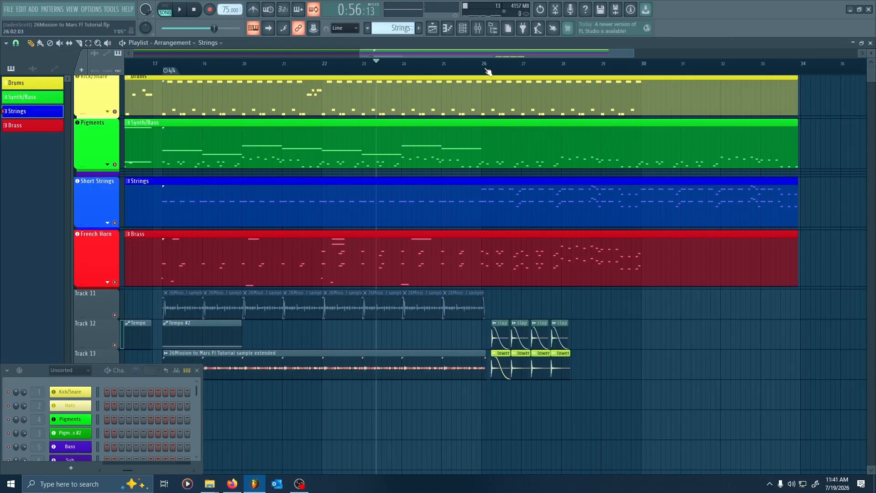
Set the playback position to bar 26 and move the Drums pattern's Lite Ride notes from bar 18 onward to Closed Hat
{"action": "left_click", "coordinate": [488, 71]}
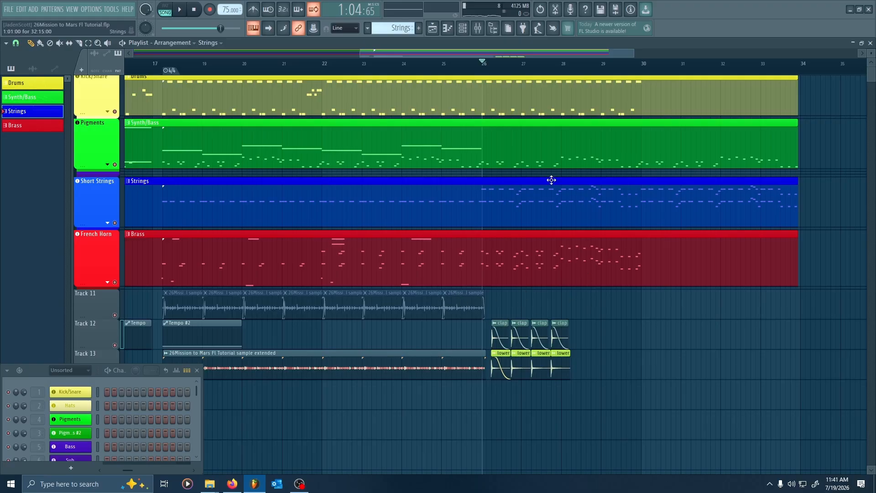
{"action": "double_click", "coordinate": [527, 87]}
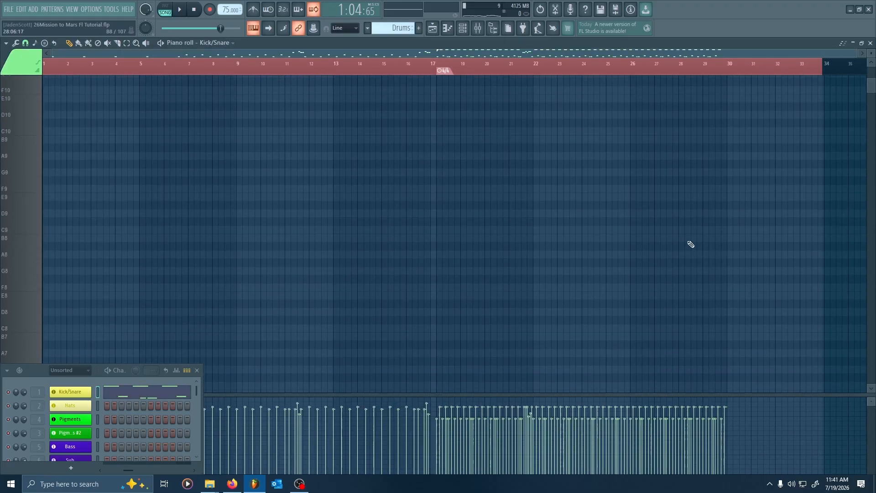
{"action": "scroll", "coordinate": [689, 239], "scroll_direction": "down", "scroll_amount": 5}
{"action": "left_click_drag", "start_coordinate": [745, 187], "coordinate": [439, 196]}
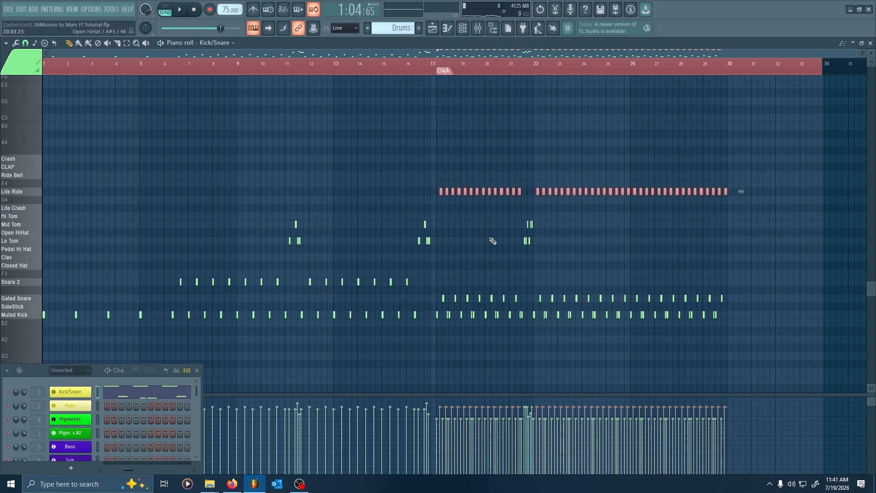
{"action": "scroll", "coordinate": [481, 243], "scroll_direction": "up", "scroll_amount": 4}
{"action": "scroll", "coordinate": [335, 239], "scroll_direction": "up", "scroll_amount": 4}
{"action": "left_click_drag", "start_coordinate": [264, 190], "coordinate": [265, 267]}
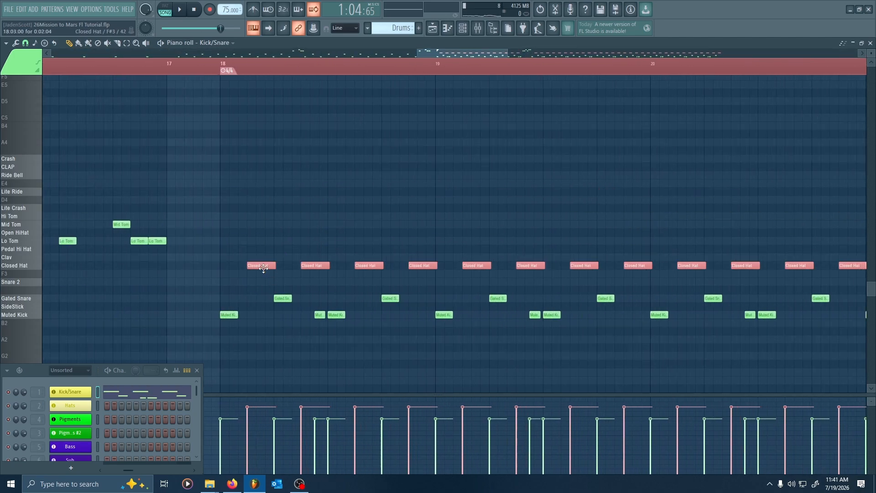
Undo the move of the Lite Ride notes and move only those from bar 26 onward down to Closed Hat
{"action": "scroll", "coordinate": [323, 293], "scroll_direction": "down", "scroll_amount": 8}
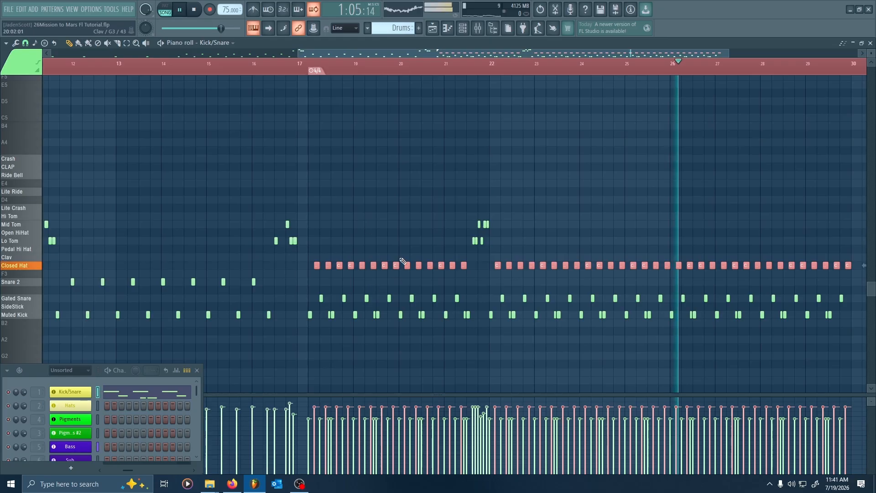
{"action": "key", "text": "ctrl+z"}
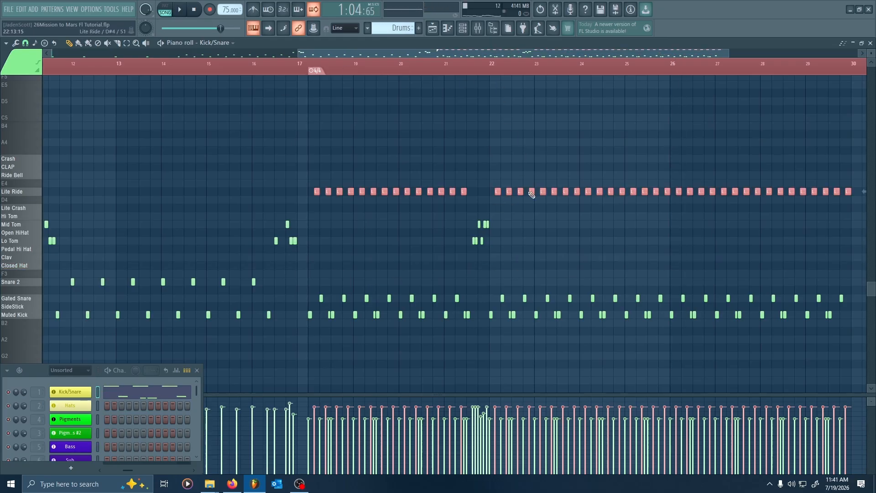
{"action": "left_click_drag", "start_coordinate": [529, 192], "coordinate": [407, 165]}
{"action": "left_click_drag", "start_coordinate": [772, 128], "coordinate": [403, 187]}
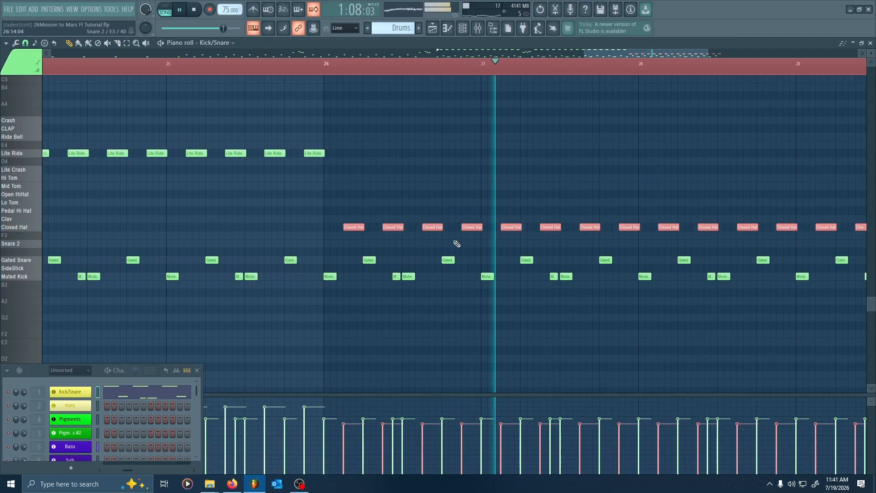
Copy the Closed Hat notes of bars 26 to 29 into the gaps, starting at bar 26, and select the whole hat row
{"action": "left_click_drag", "start_coordinate": [443, 227], "coordinate": [402, 241]}
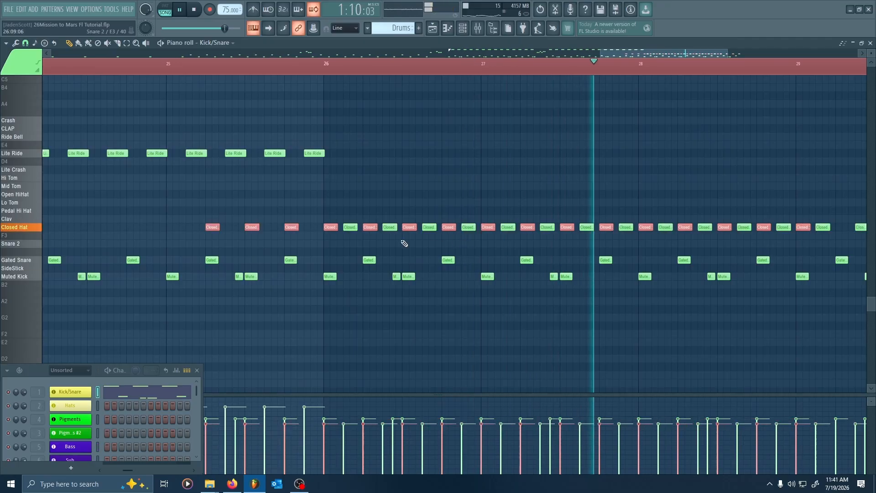
{"action": "left_click_drag", "start_coordinate": [326, 227], "coordinate": [450, 250]}
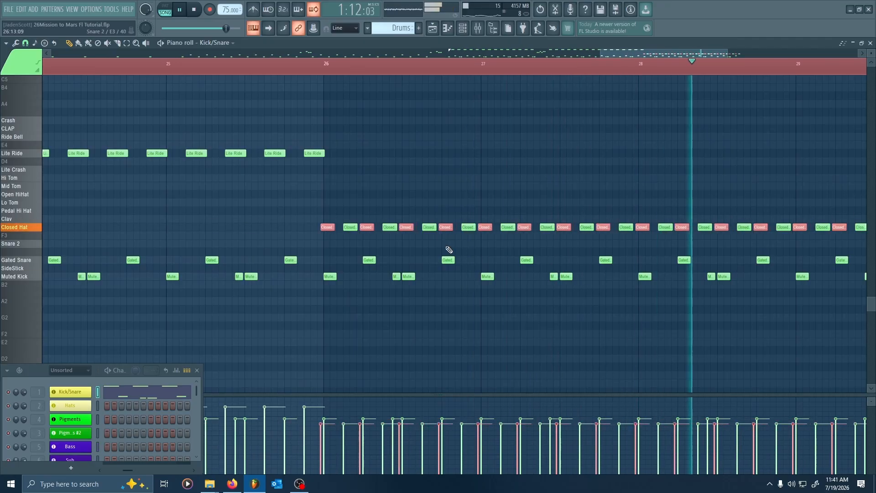
{"action": "scroll", "coordinate": [328, 234], "scroll_direction": "up", "scroll_amount": 4, "text": "ctrl"}
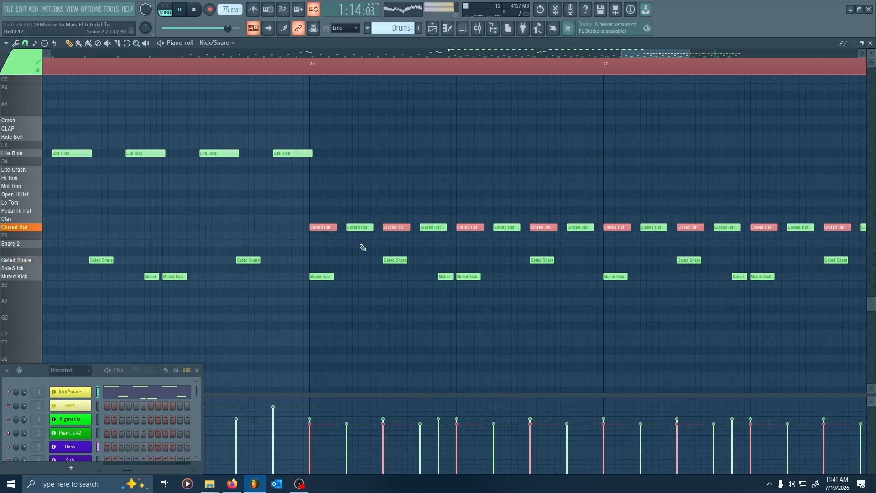
{"action": "scroll", "coordinate": [362, 246], "scroll_direction": "down", "scroll_amount": 5, "text": "ctrl"}
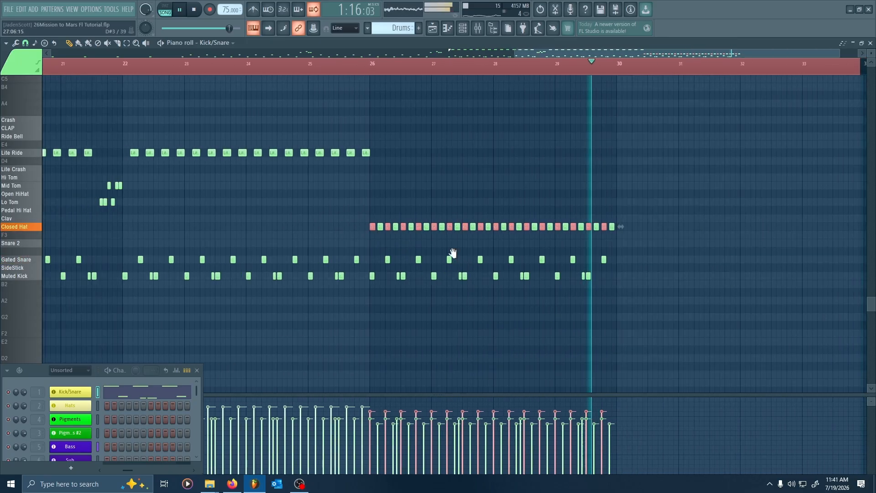
{"action": "left_click_drag", "start_coordinate": [661, 209], "coordinate": [388, 232]}
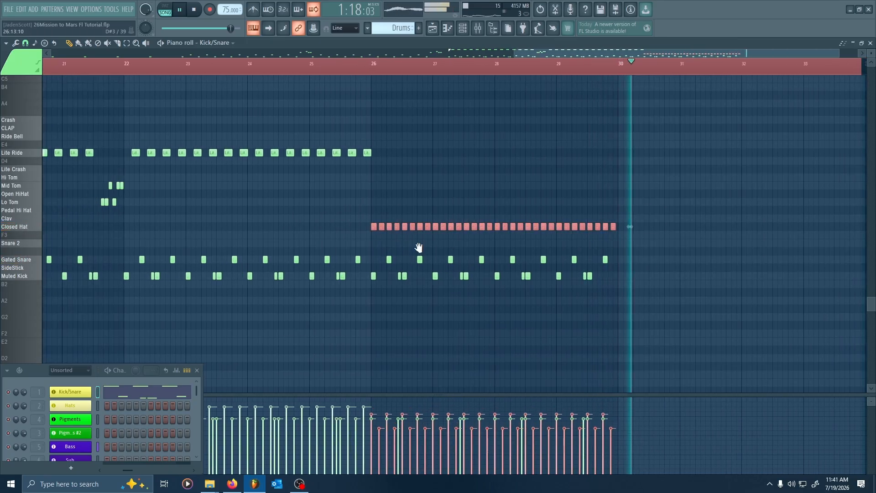
{"action": "key", "text": "space"}
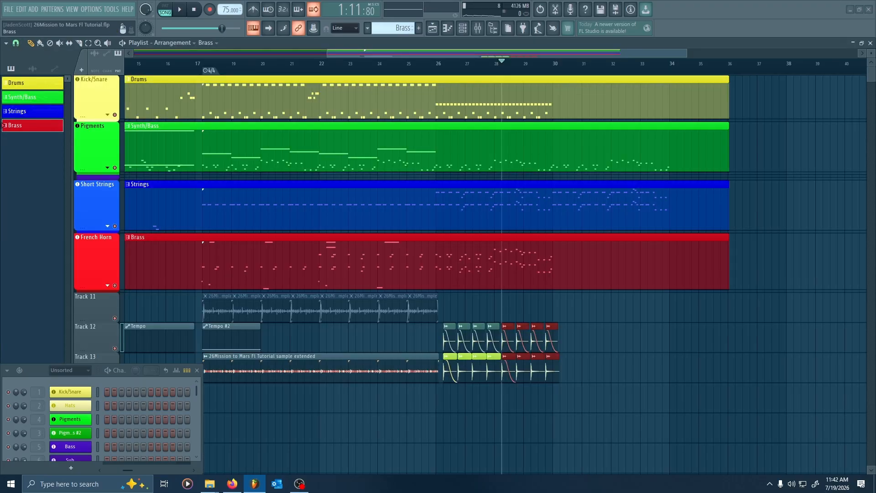
Show the mixer full size and inspect the effects on the brass, strings and Pigments tracks
{"action": "key", "text": "F9"}
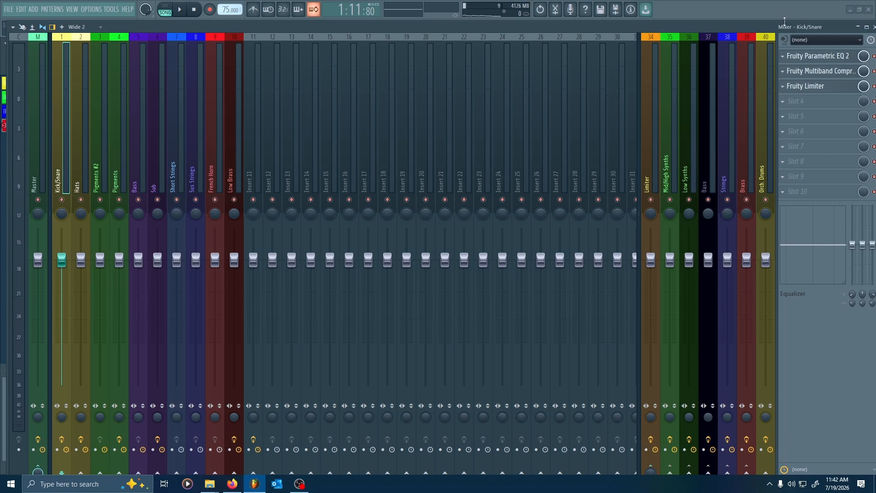
{"action": "left_click_drag", "start_coordinate": [779, 27], "coordinate": [746, 21]}
{"action": "left_click", "coordinate": [835, 20]}
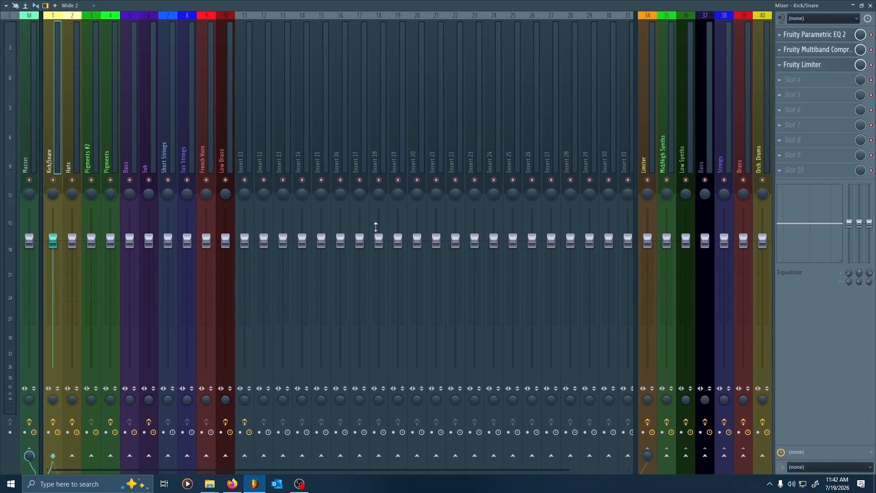
{"action": "left_click", "coordinate": [224, 164]}
{"action": "left_click", "coordinate": [210, 152]}
{"action": "left_click", "coordinate": [193, 150]}
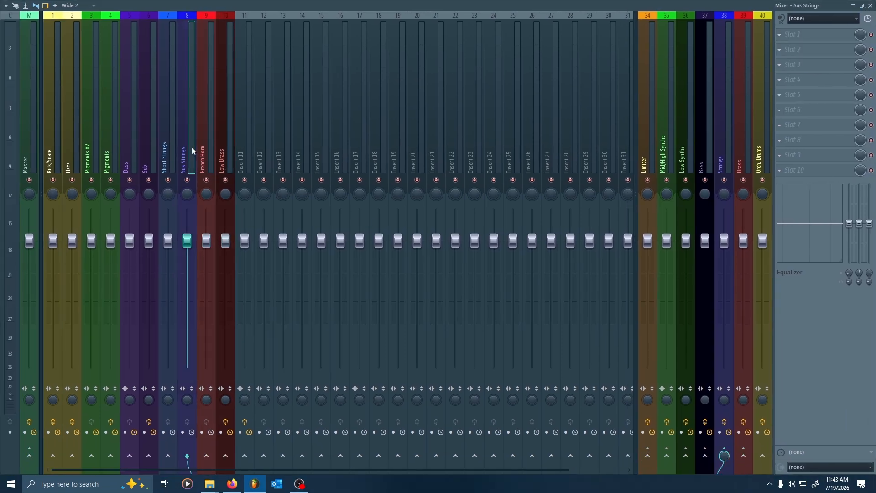
{"action": "left_click", "coordinate": [165, 158]}
{"action": "left_click", "coordinate": [106, 163]}
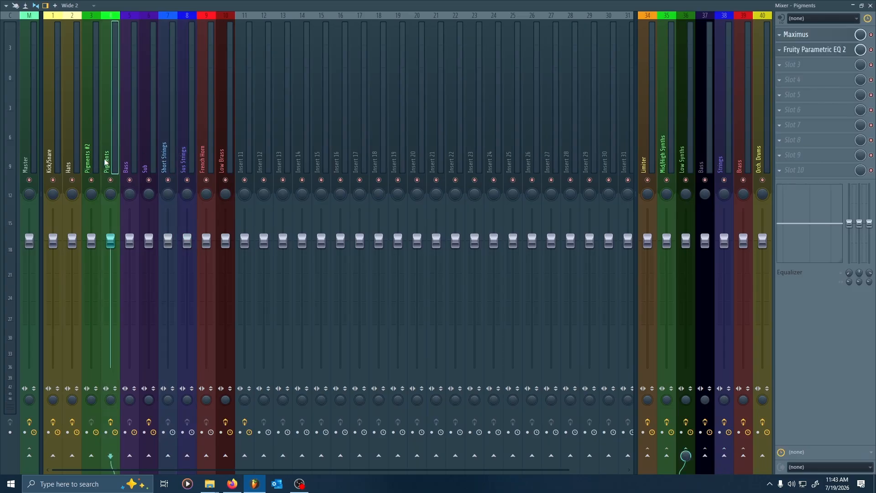
{"action": "left_click", "coordinate": [92, 157]}
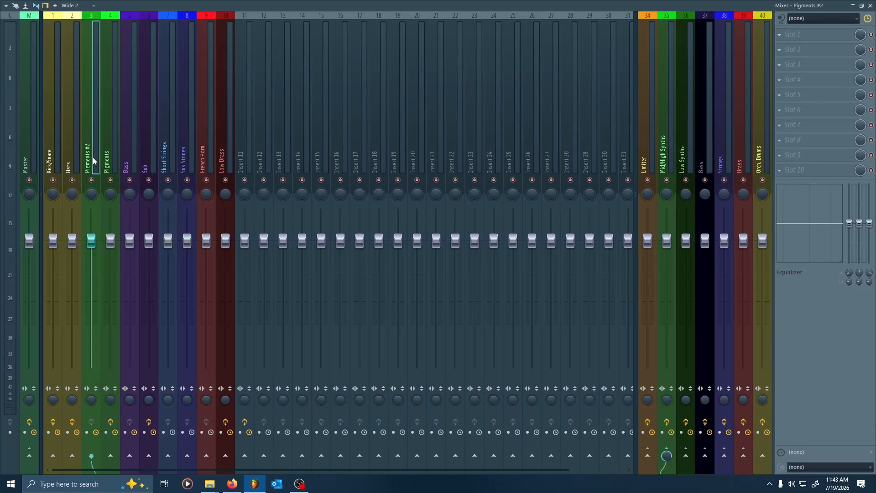
Shrink the mixer window beside the playlist and set the channel rack to show all channels, down to the clap samples
{"action": "left_click", "coordinate": [867, 6]}
{"action": "left_click_drag", "start_coordinate": [849, 73], "coordinate": [535, 93]}
{"action": "left_click_drag", "start_coordinate": [365, 21], "coordinate": [617, 14]}
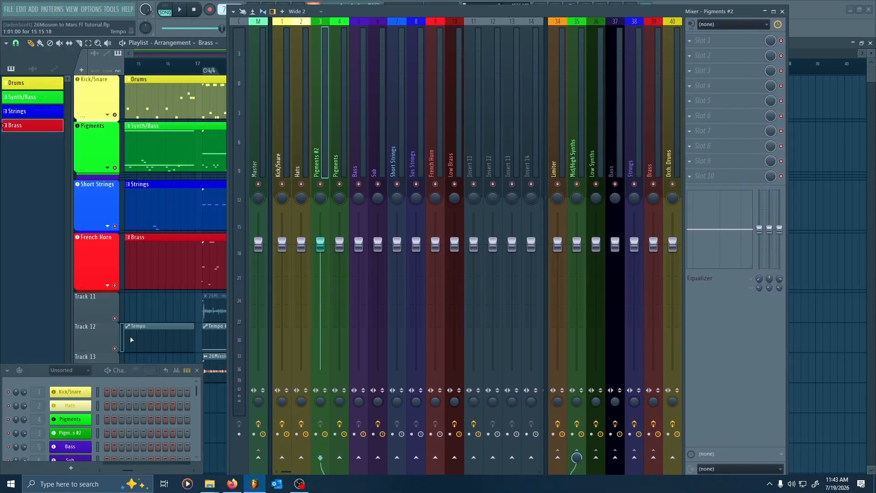
{"action": "scroll", "coordinate": [68, 411], "scroll_direction": "down", "scroll_amount": 5}
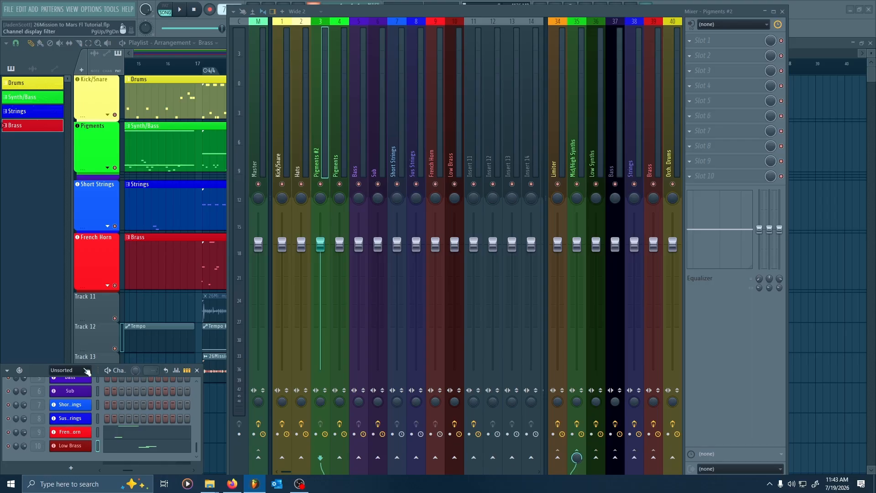
{"action": "left_click", "coordinate": [55, 380]}
{"action": "scroll", "coordinate": [75, 407], "scroll_direction": "down", "scroll_amount": 10}
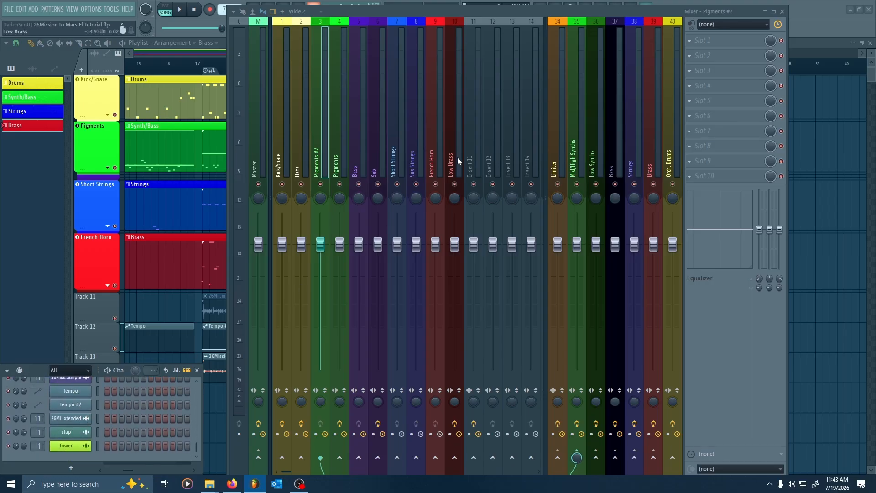
Rename mixer Insert 11 to Arp and give it a bright pink colour
{"action": "left_click", "coordinate": [474, 137]}
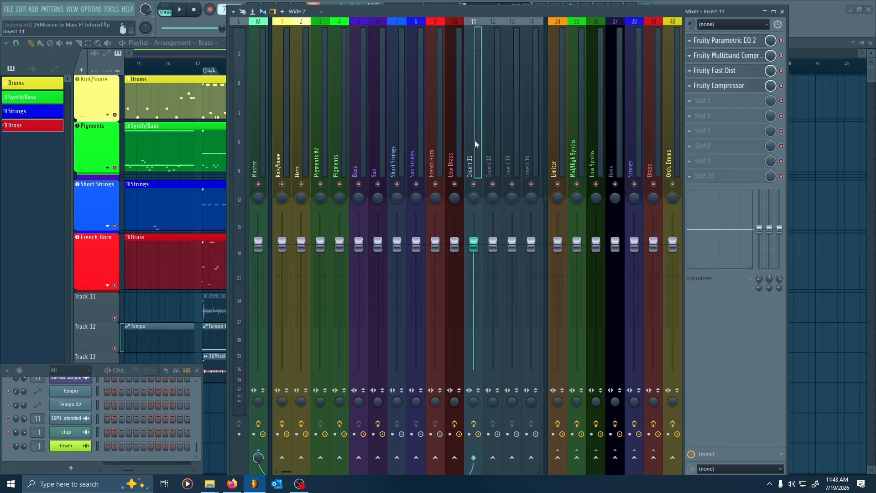
{"action": "right_click", "coordinate": [475, 144]}
{"action": "left_click", "coordinate": [560, 30]}
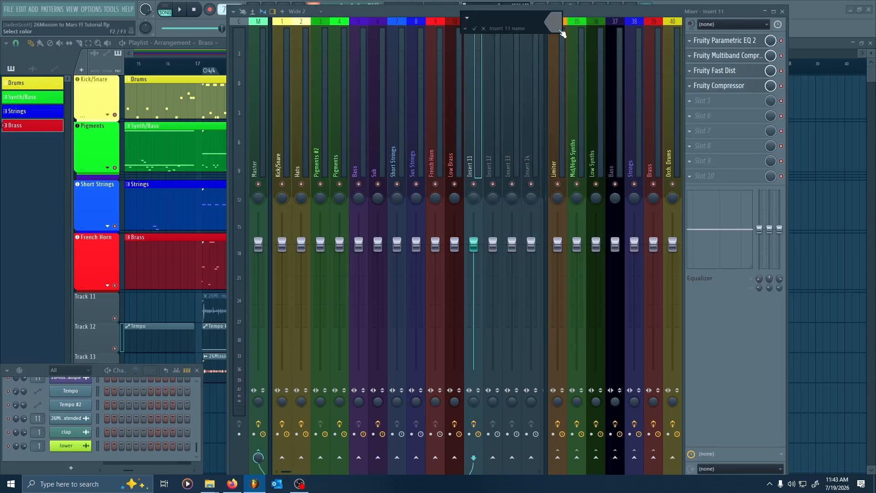
{"action": "left_click", "coordinate": [561, 32]}
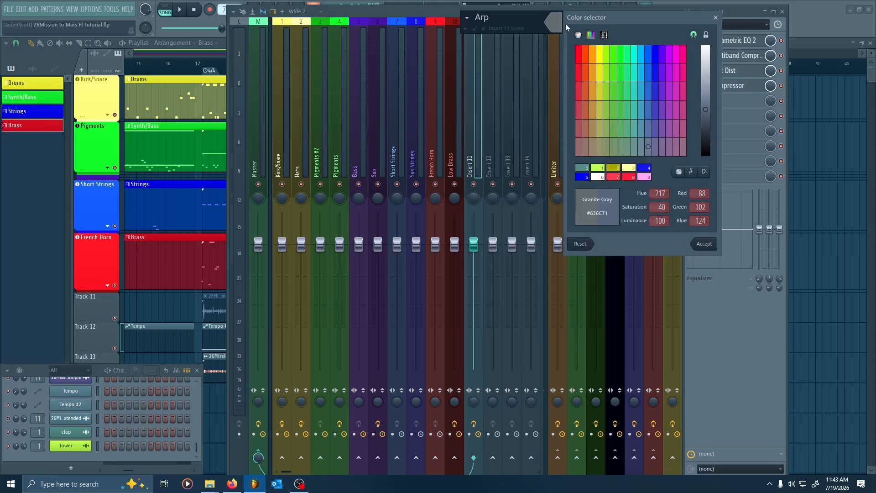
{"action": "left_click", "coordinate": [676, 55]}
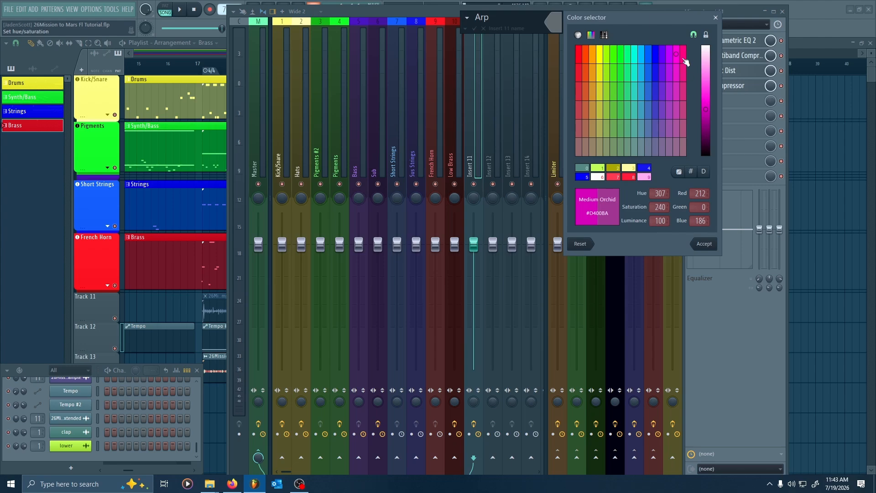
{"action": "left_click_drag", "start_coordinate": [710, 104], "coordinate": [710, 101]}
{"action": "key", "text": "Return"}
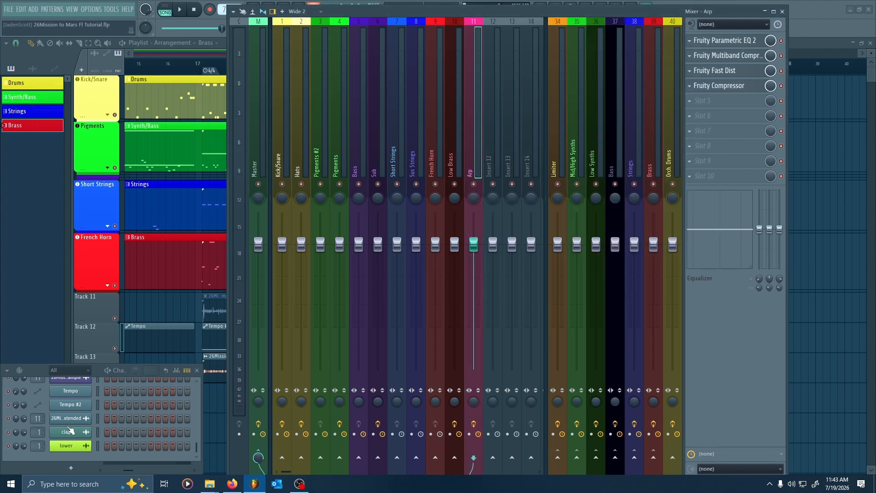
Play the song around bar 17 with the mixer beside the playlist, watching the Arp track's level
{"action": "key", "text": "space"}
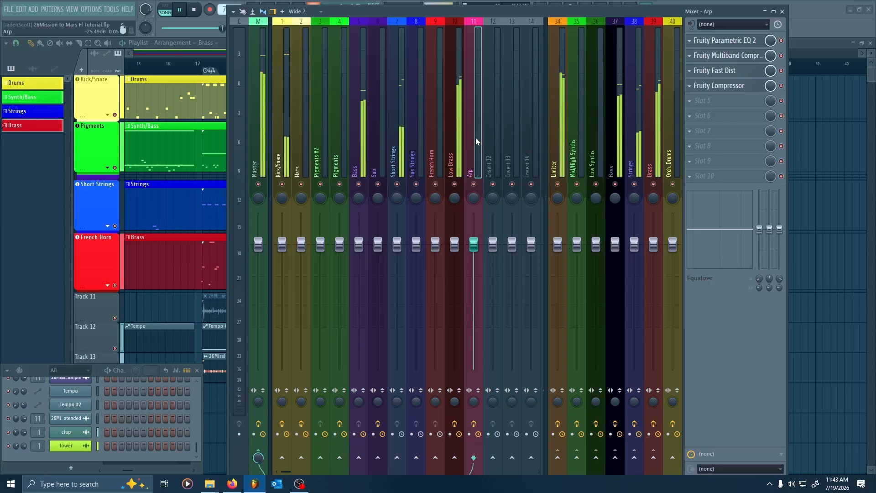
{"action": "left_click_drag", "start_coordinate": [475, 16], "coordinate": [667, 21]}
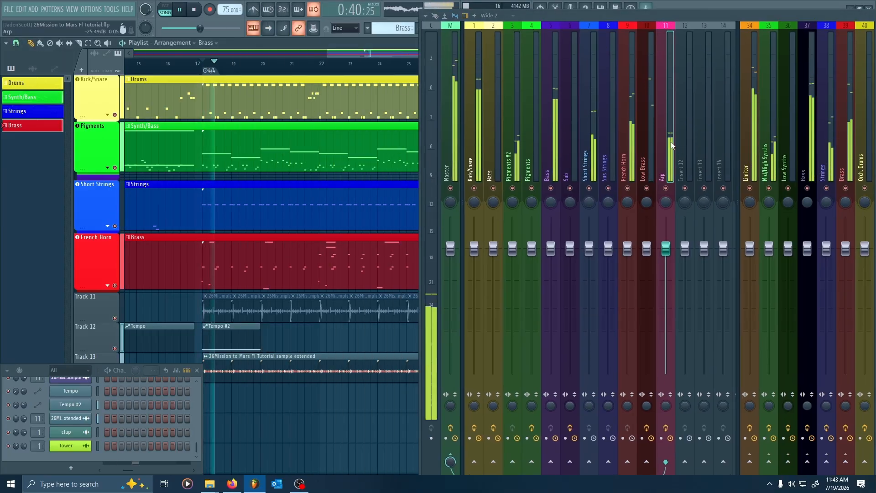
{"action": "left_click_drag", "start_coordinate": [684, 16], "coordinate": [515, 11]}
Raise the high shelf in the Arp track's Fruity Parametric EQ 2 to 5.4 dB at 4423 Hz and try its other bands
{"action": "left_click", "coordinate": [754, 42]}
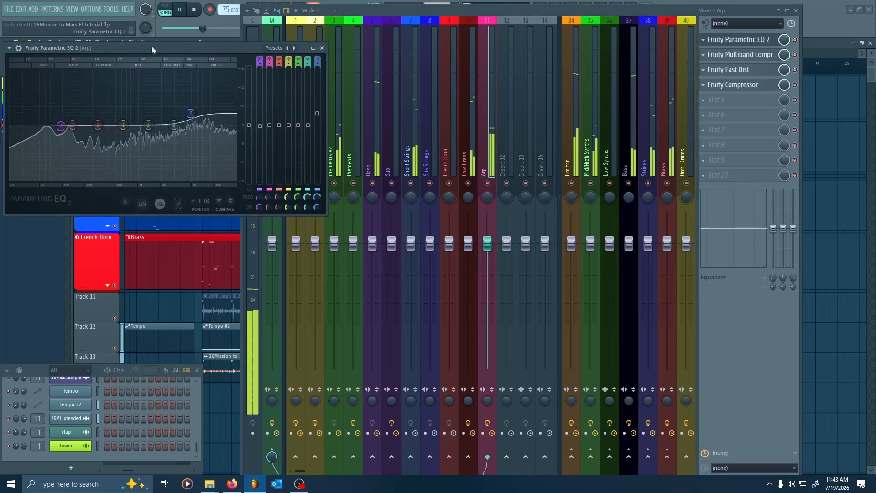
{"action": "left_click_drag", "start_coordinate": [153, 48], "coordinate": [475, 85]}
{"action": "left_click_drag", "start_coordinate": [512, 150], "coordinate": [509, 145]}
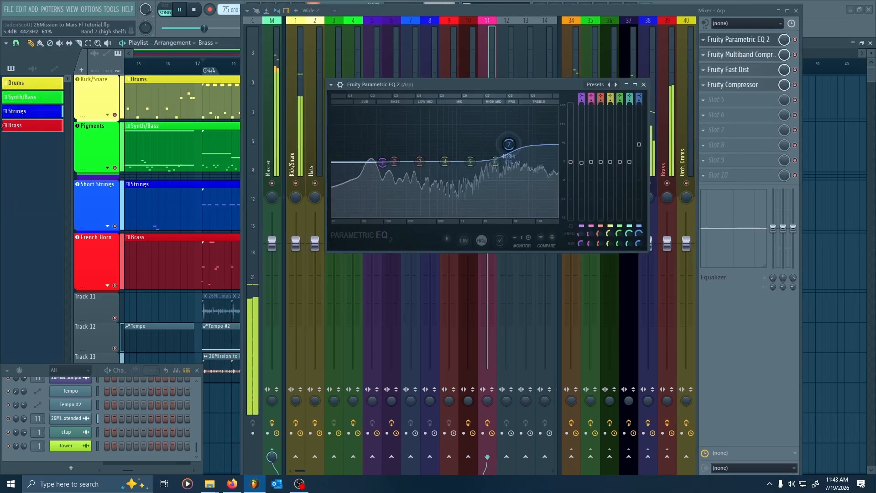
{"action": "left_click_drag", "start_coordinate": [467, 164], "coordinate": [481, 152]}
{"action": "left_click_drag", "start_coordinate": [419, 161], "coordinate": [417, 157]}
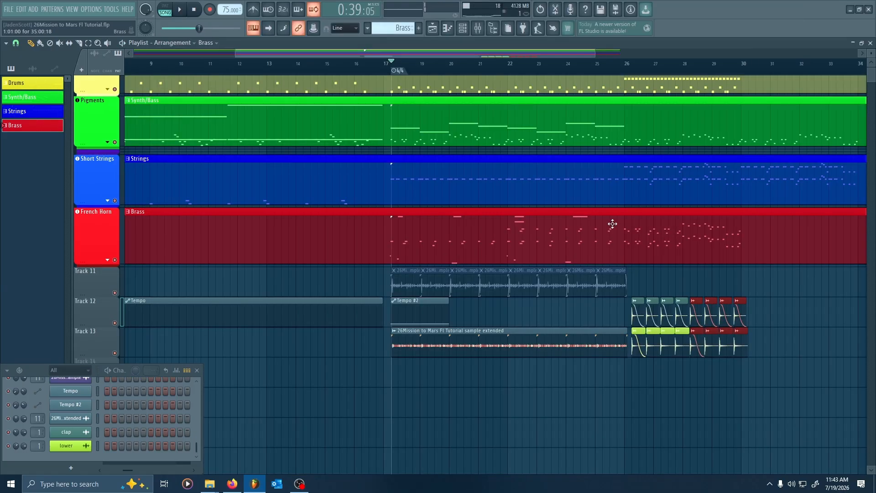
Look over the whole arrangement and the full-size mixer with the Arp track's effects, then return to the playlist
{"action": "scroll", "coordinate": [613, 224], "scroll_direction": "down", "scroll_amount": 3}
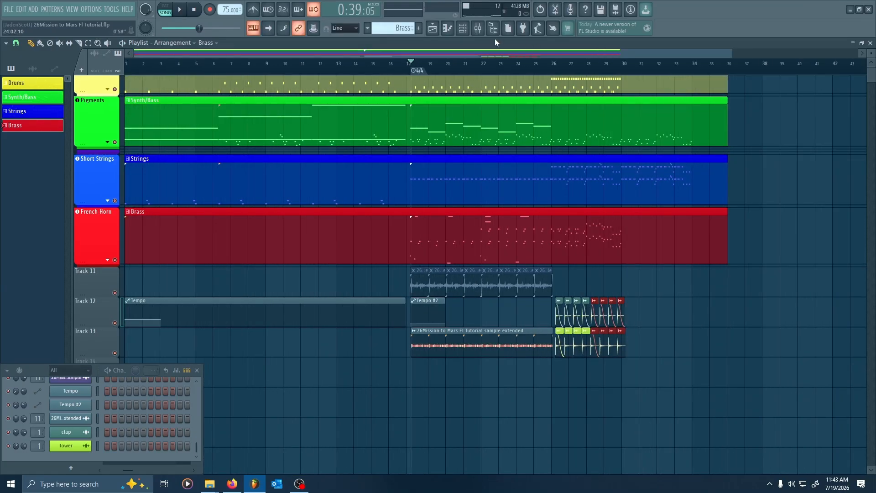
{"action": "left_click", "coordinate": [477, 30]}
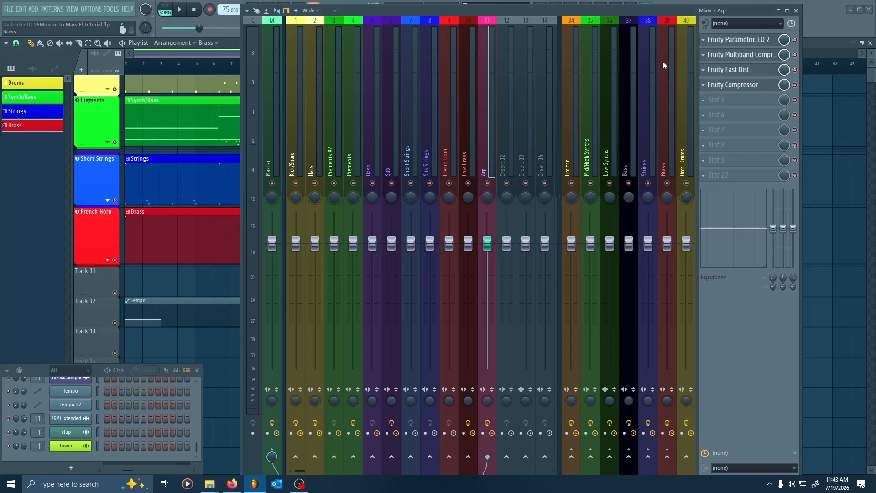
{"action": "left_click", "coordinate": [788, 11]}
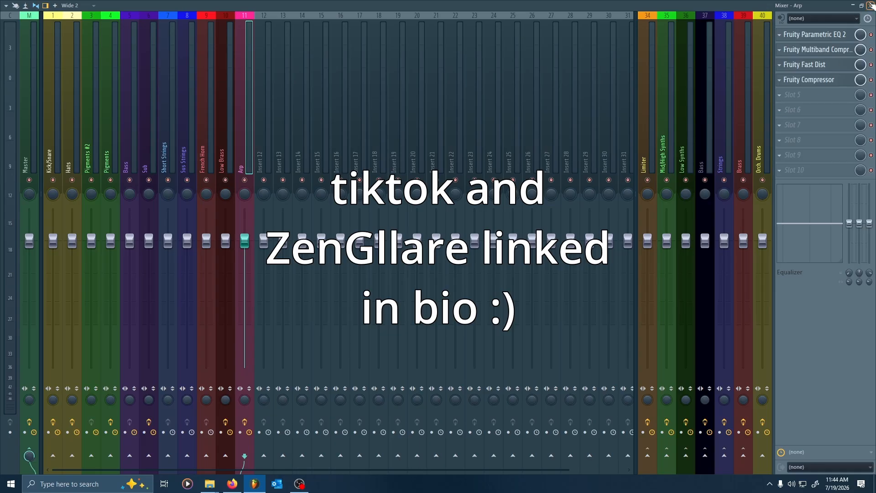
{"action": "left_click", "coordinate": [871, 6]}
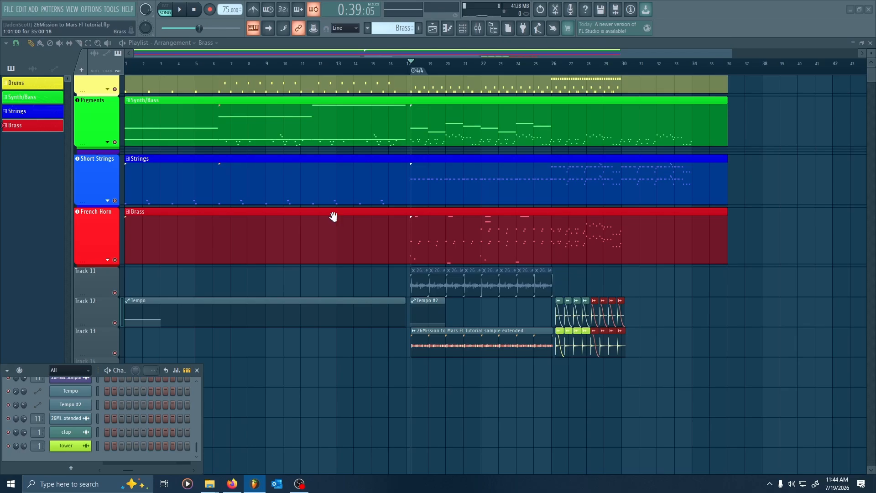
Close the channel rack, return to the start of the song, play it through to bar 30 and stop
{"action": "scroll", "coordinate": [685, 252], "scroll_direction": "up", "scroll_amount": 1}
{"action": "left_click_drag", "start_coordinate": [416, 65], "coordinate": [342, 66]}
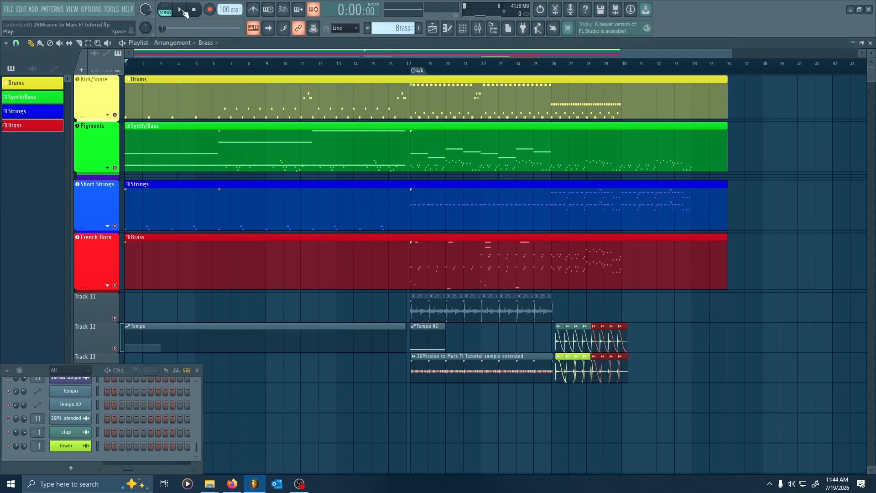
{"action": "left_click", "coordinate": [196, 370]}
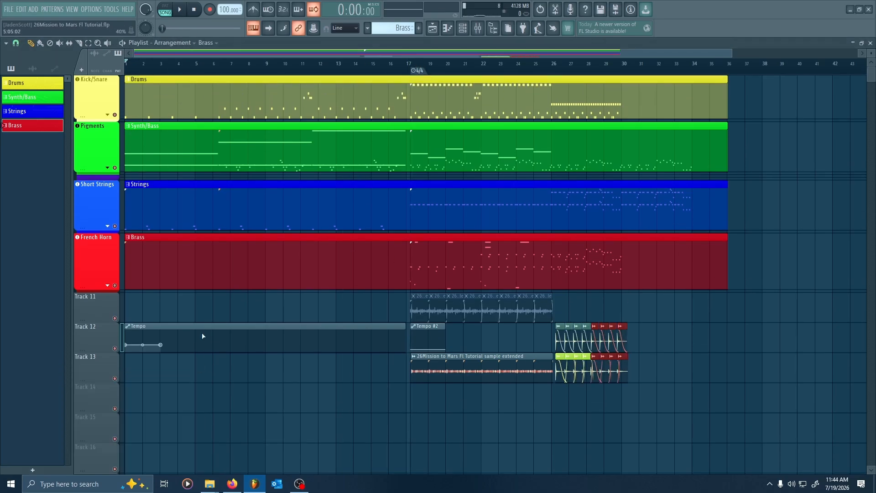
{"action": "left_click", "coordinate": [182, 10]}
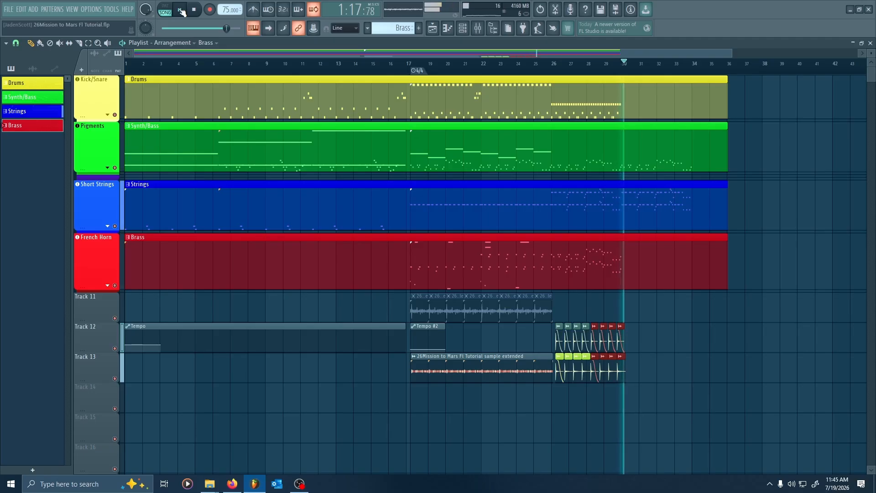
{"action": "left_click", "coordinate": [181, 11]}
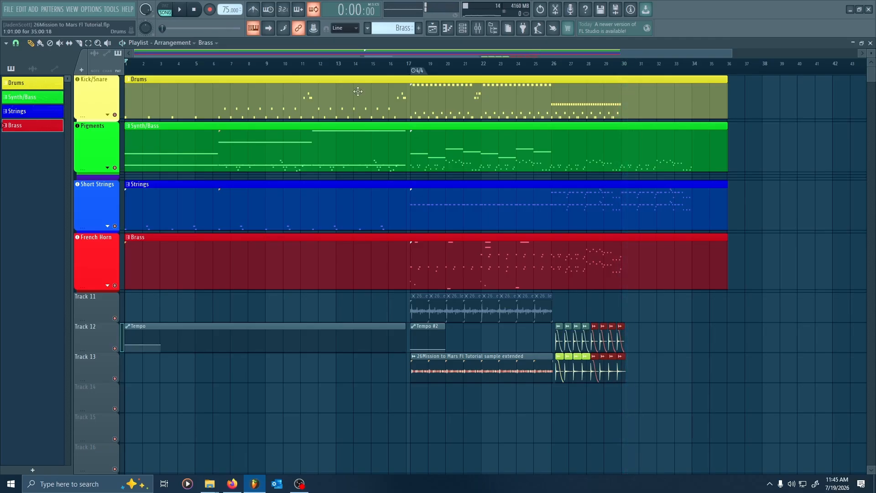
Set the song's playback position to the 4/4 time signature marker at bar 18
{"action": "scroll", "coordinate": [487, 274], "scroll_direction": "up", "scroll_amount": 3}
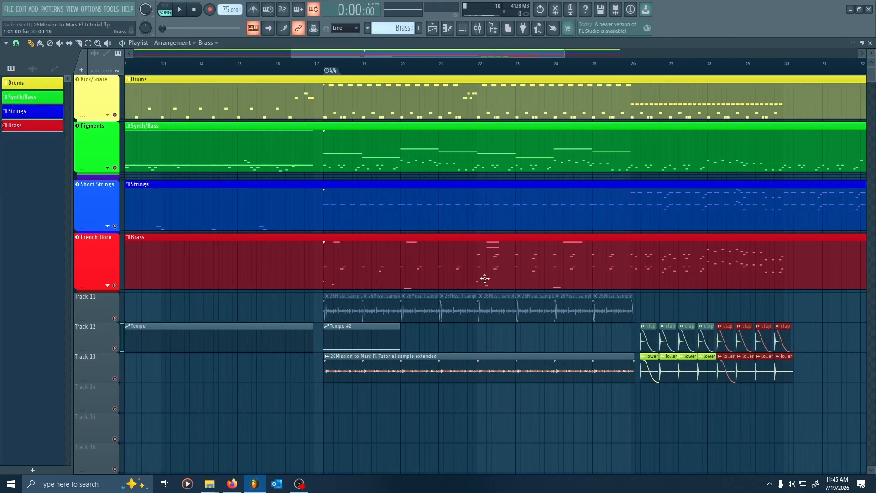
{"action": "left_click", "coordinate": [327, 65]}
{"action": "scroll", "coordinate": [417, 253], "scroll_direction": "up", "scroll_amount": 2}
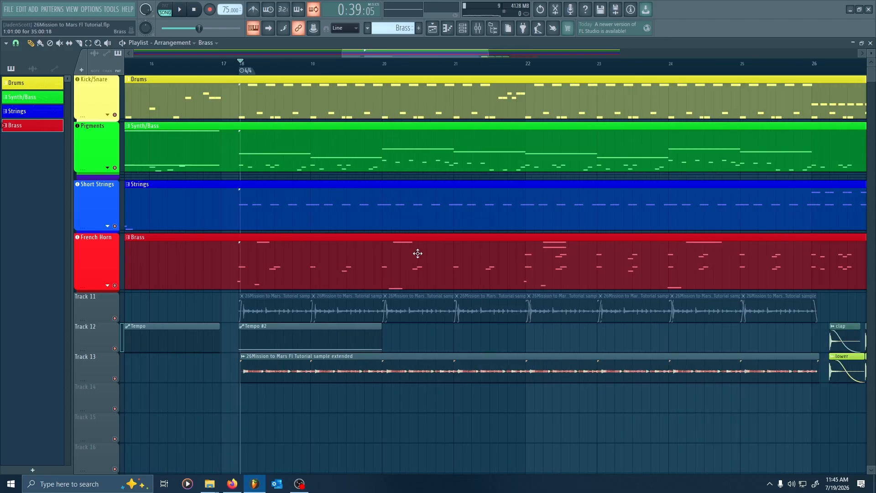
Open the Brass clip's French Horn notes in the piano roll and switch to the Low Brass part
{"action": "scroll", "coordinate": [518, 242], "scroll_direction": "right", "scroll_amount": 3}
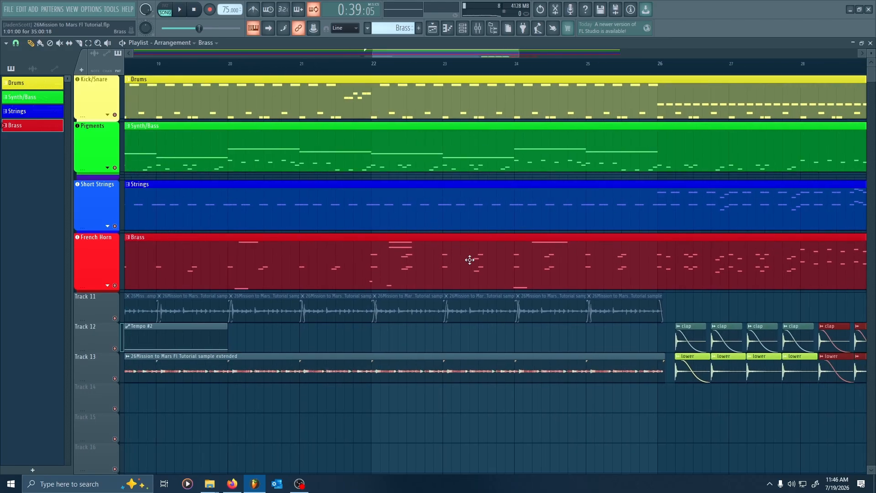
{"action": "scroll", "coordinate": [457, 260], "scroll_direction": "right", "scroll_amount": 1}
{"action": "double_click", "coordinate": [395, 269]}
{"action": "right_click", "coordinate": [381, 279]}
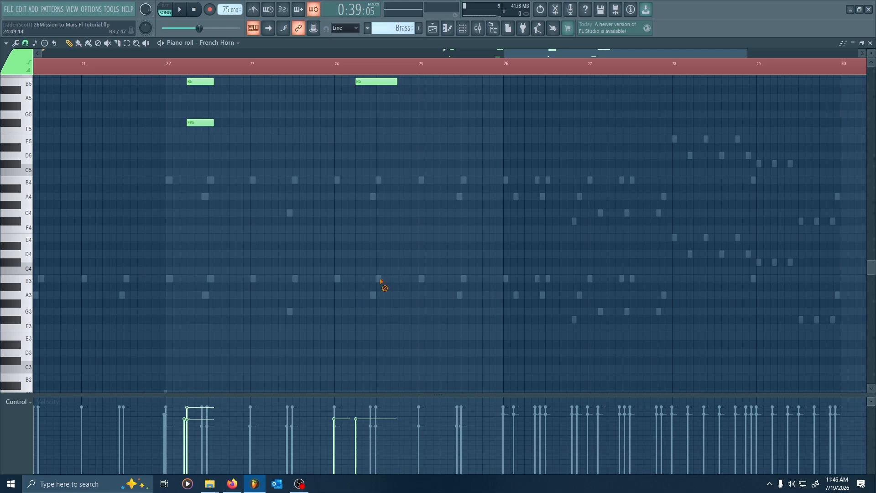
{"action": "right_click", "coordinate": [380, 280]}
Examine the Low Brass notes from bar 18 to bar 29, then close the piano roll and return to the arrangement
{"action": "scroll", "coordinate": [406, 267], "scroll_direction": "down", "scroll_amount": 2}
{"action": "left_click_drag", "start_coordinate": [291, 233], "coordinate": [380, 240]}
{"action": "scroll", "coordinate": [381, 222], "scroll_direction": "up", "scroll_amount": 1}
{"action": "scroll", "coordinate": [373, 208], "scroll_direction": "up", "scroll_amount": 4}
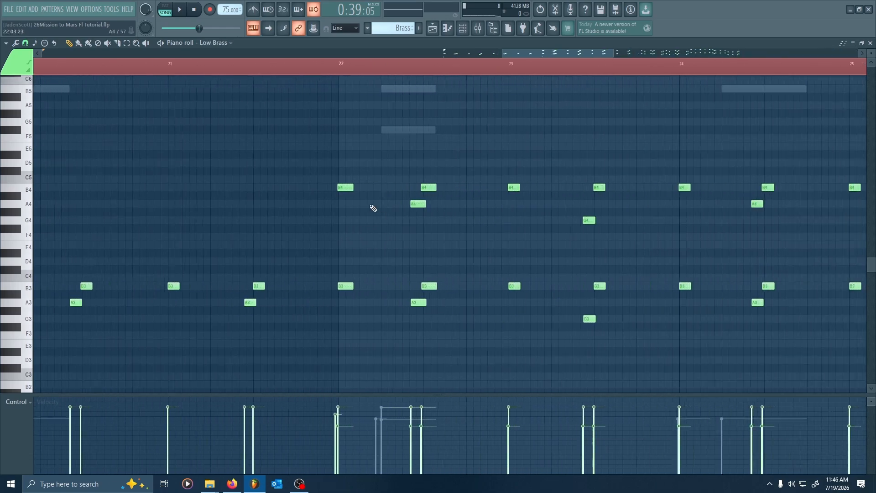
{"action": "scroll", "coordinate": [372, 207], "scroll_direction": "down", "scroll_amount": 4}
{"action": "left_click_drag", "start_coordinate": [475, 117], "coordinate": [515, 216]}
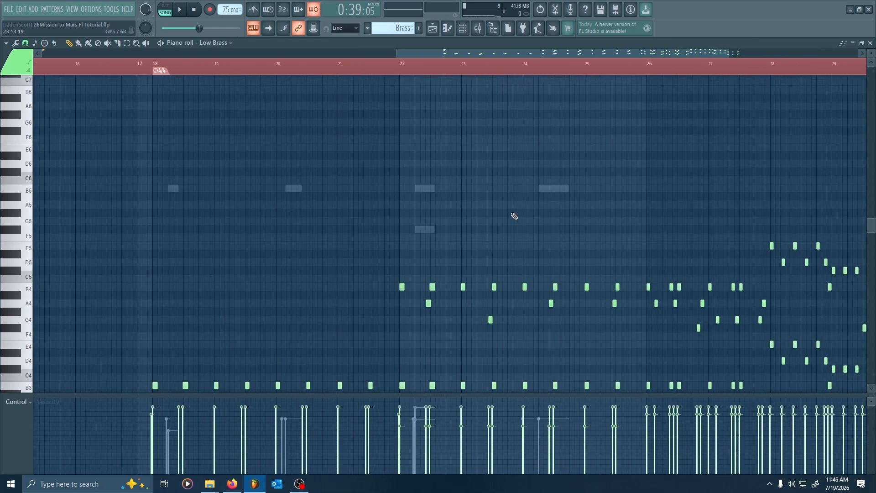
{"action": "left_click", "coordinate": [870, 42]}
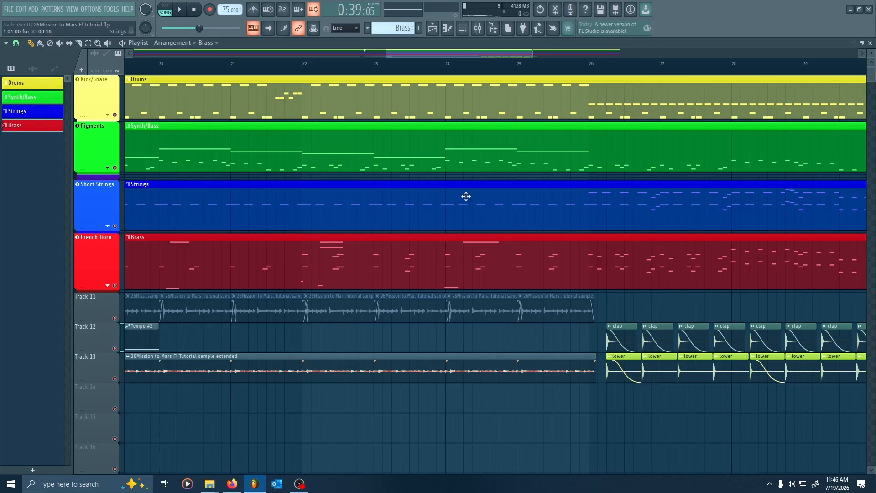
{"action": "scroll", "coordinate": [475, 191], "scroll_direction": "down", "scroll_amount": 3}
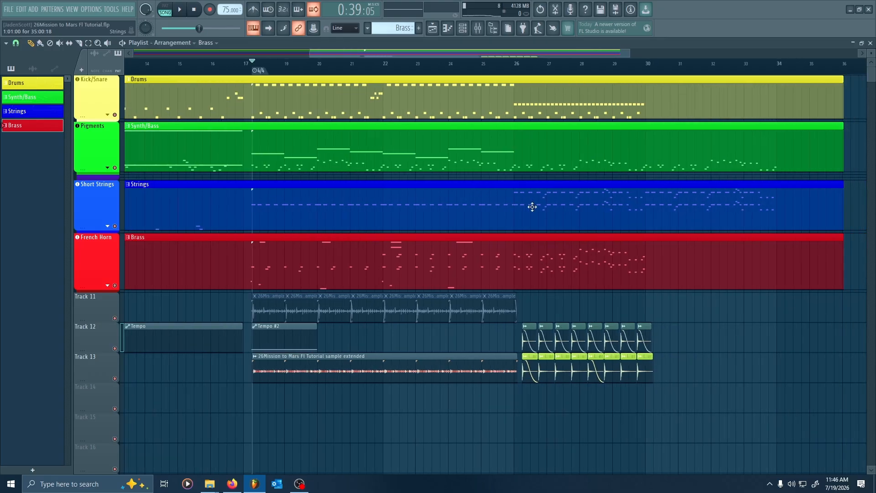
{"action": "left_click_drag", "start_coordinate": [712, 325], "coordinate": [675, 342]}
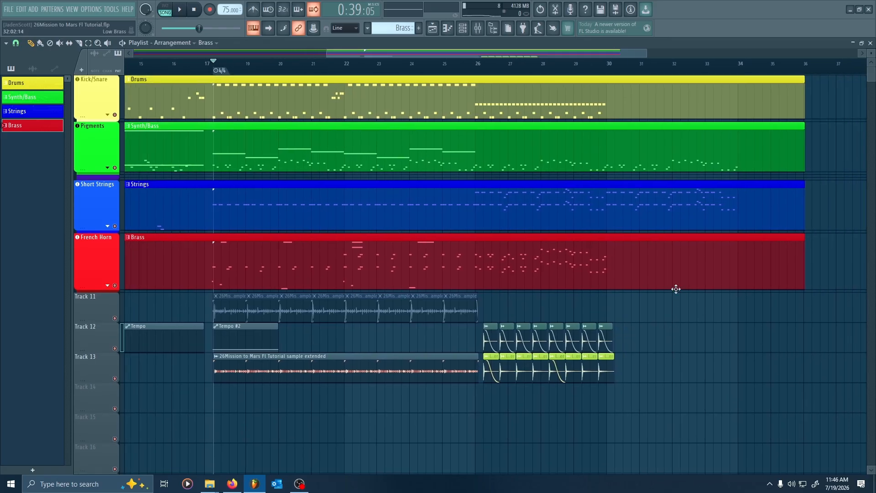